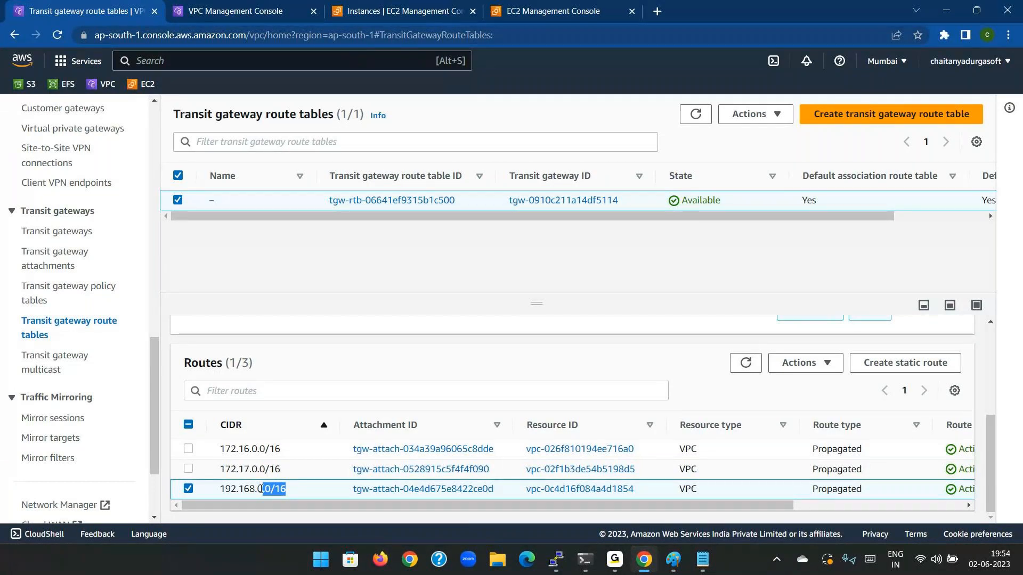
pyautogui.rightClick(261, 489)
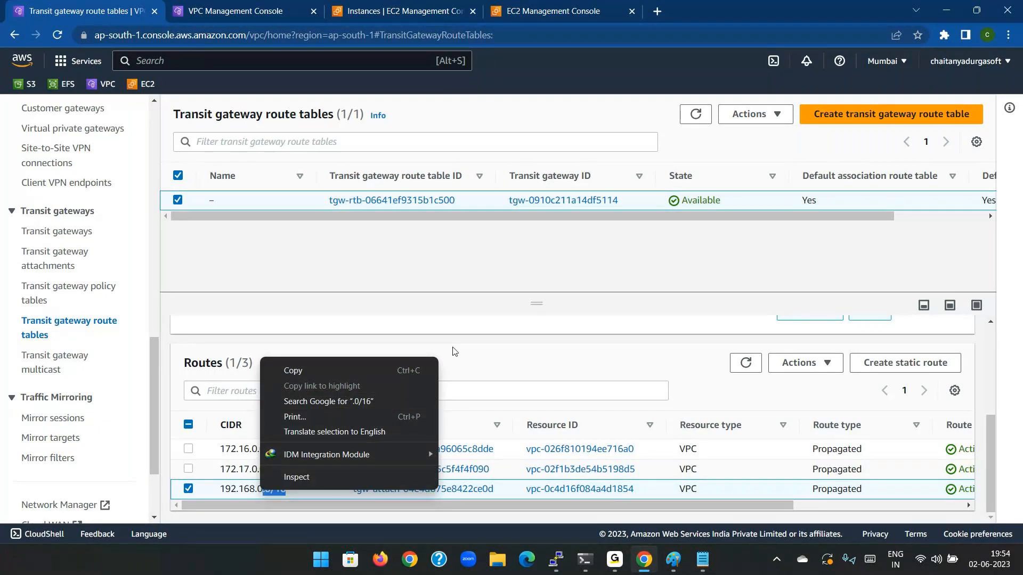
pyautogui.click(673, 559)
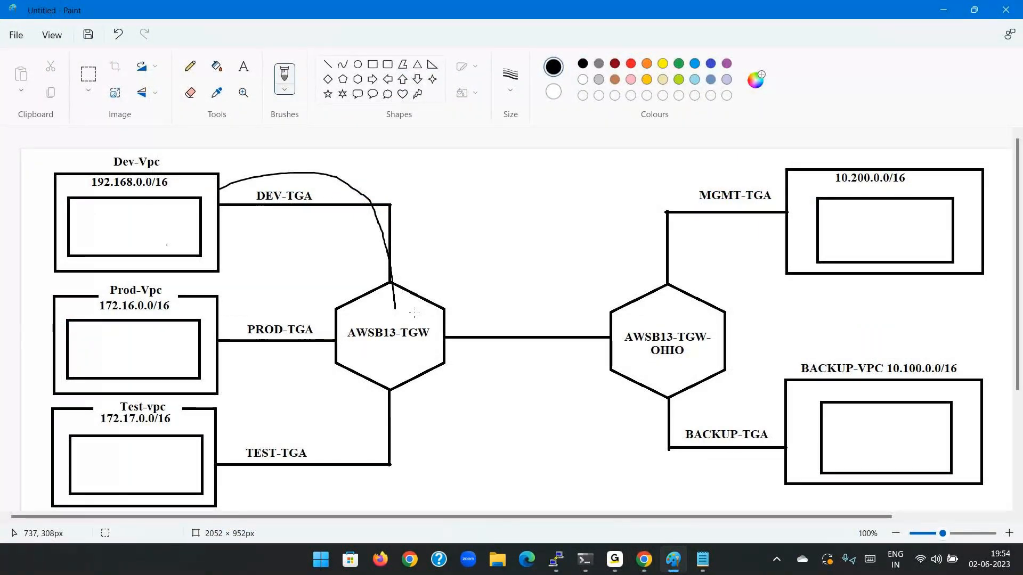
pyautogui.moveTo(425, 310)
pyautogui.mouseDown()
pyautogui.moveTo(522, 258)
pyautogui.moveTo(626, 337)
pyautogui.moveTo(635, 314)
pyautogui.mouseUp()
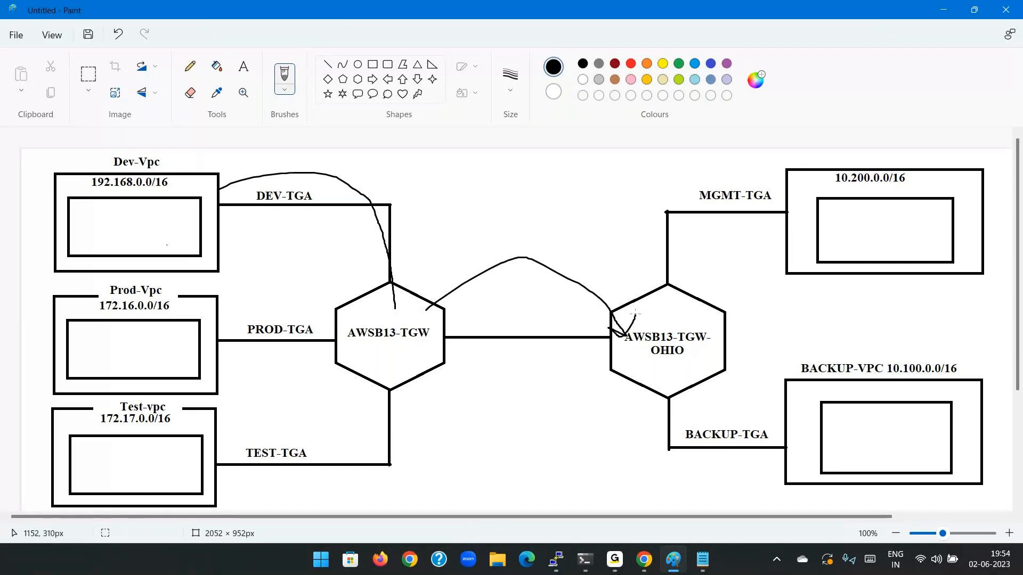
pyautogui.hotkey('ctrl', 'z')
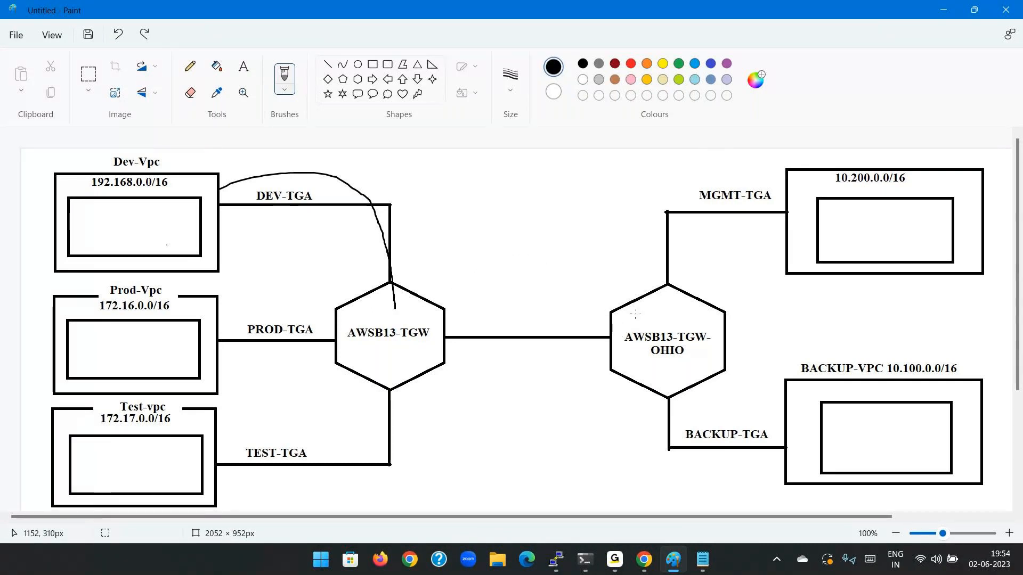
pyautogui.hotkey('ctrl', 'z')
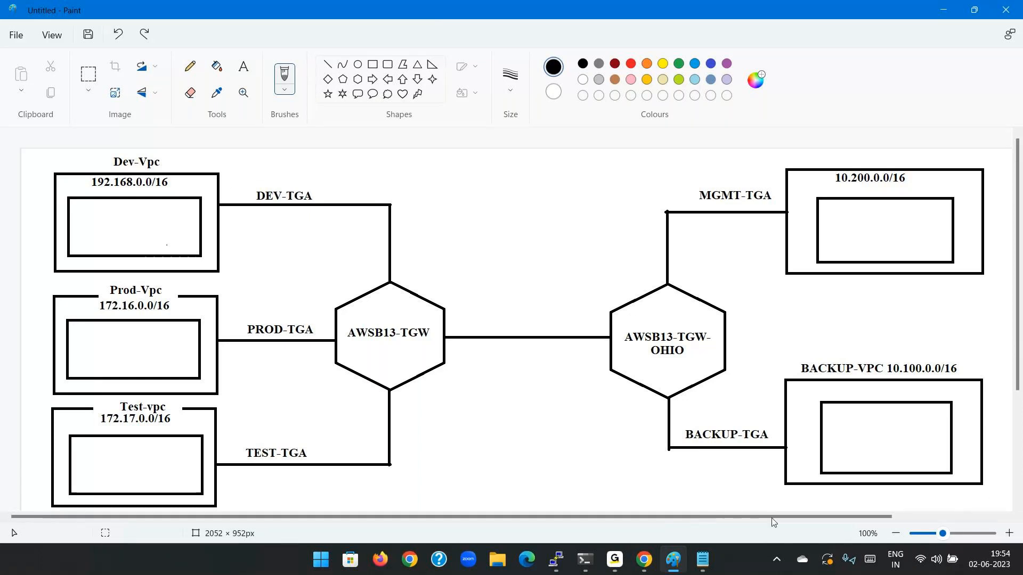
pyautogui.click(644, 560)
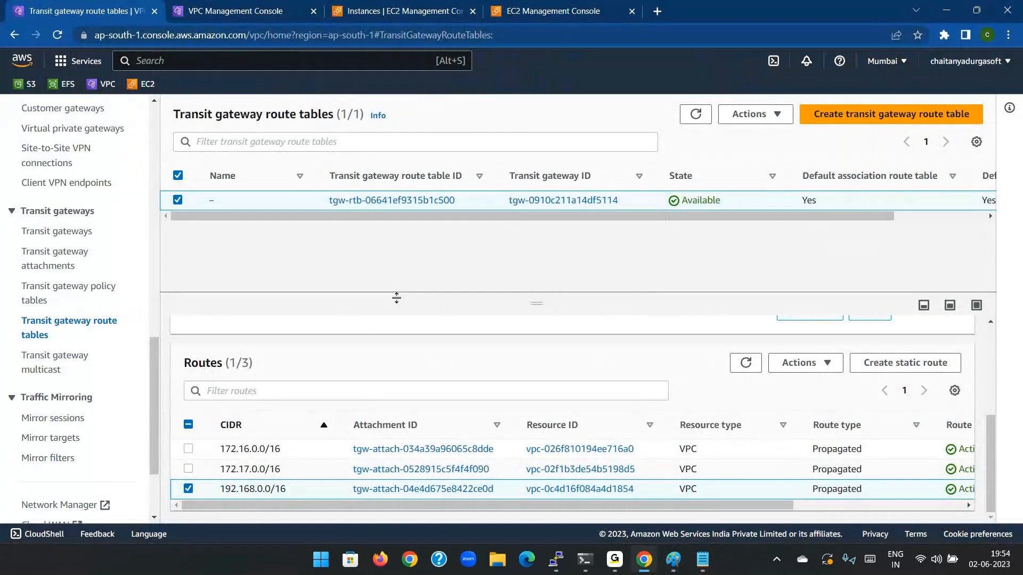
# - Start a new transit gateway attachment in the Mumbai region and name it MUMBAI-OHIO-TGA
pyautogui.click(63, 257)
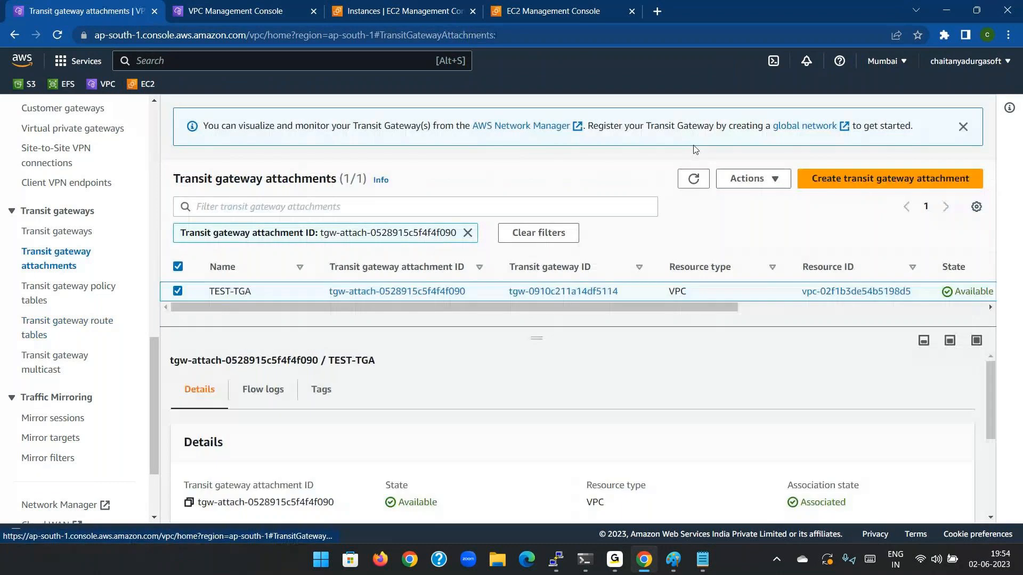
pyautogui.click(853, 181)
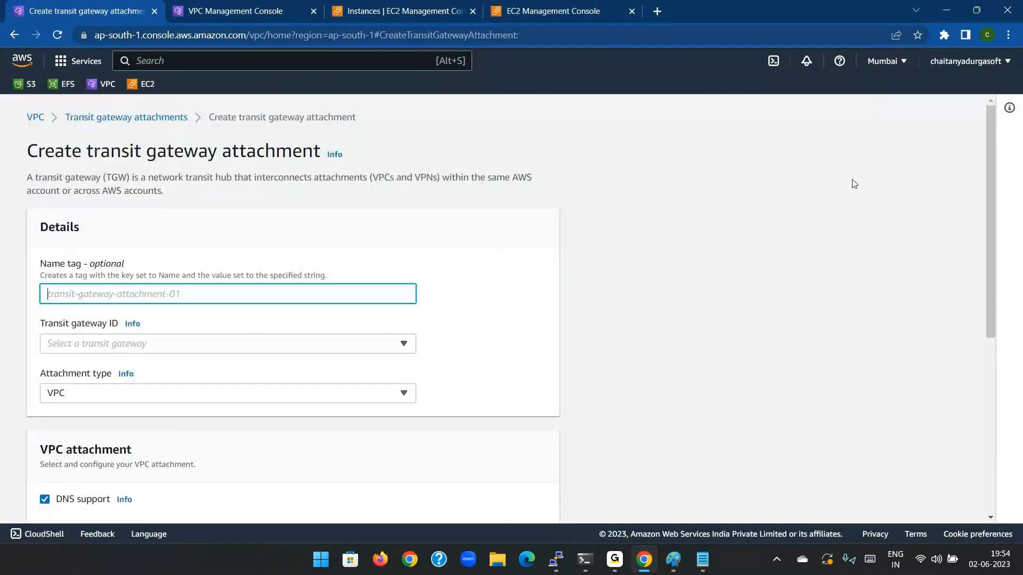
pyautogui.click(380, 299)
pyautogui.write('MU')
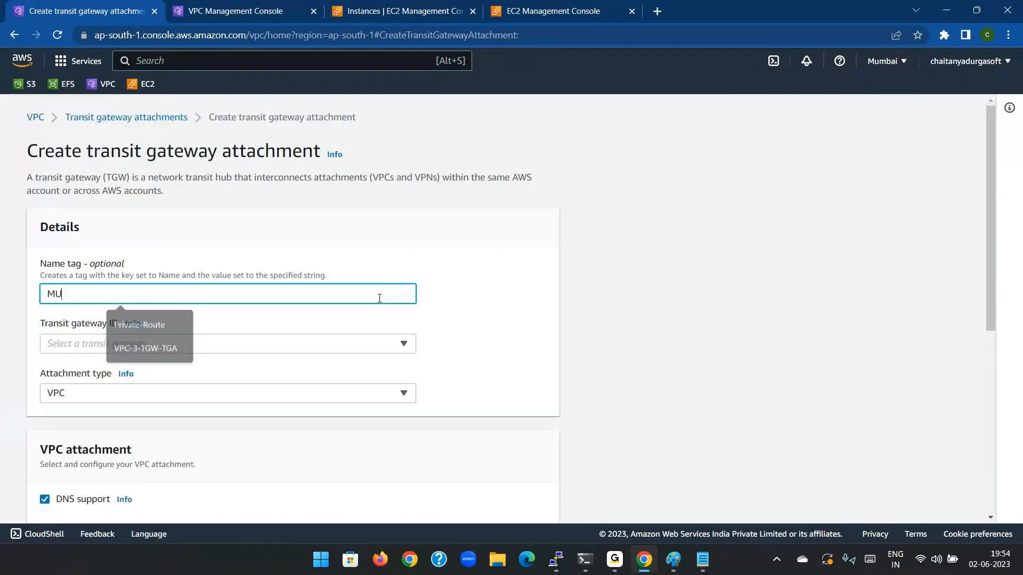
pyautogui.write('MBAI-OHIO-TGA')
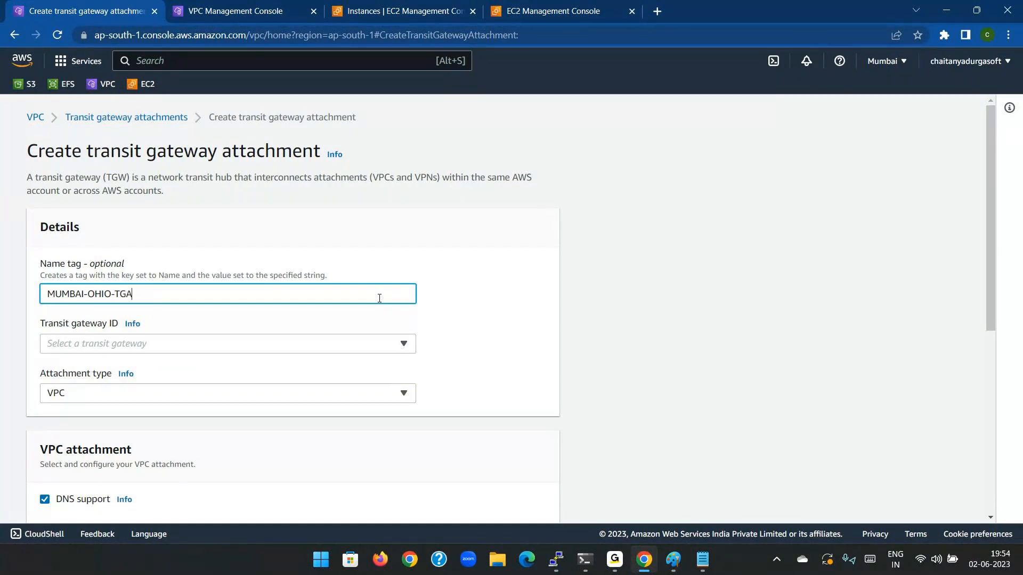
# - Select the AWSB13-TGW transit gateway for the attachment and set its attachment type to Peering Connection
pyautogui.click(415, 346)
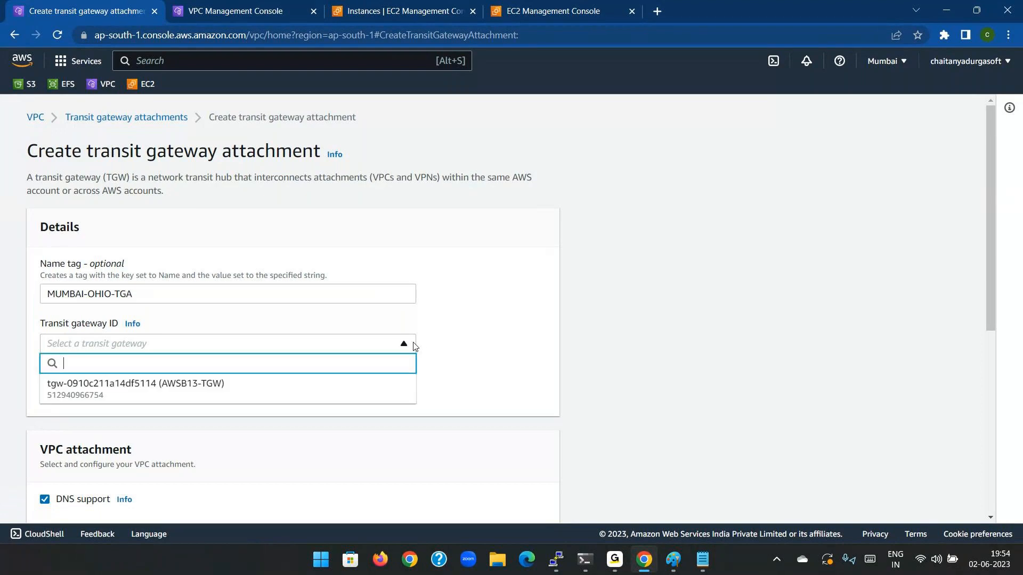
pyautogui.click(386, 390)
pyautogui.scroll(-2, 462, 353)
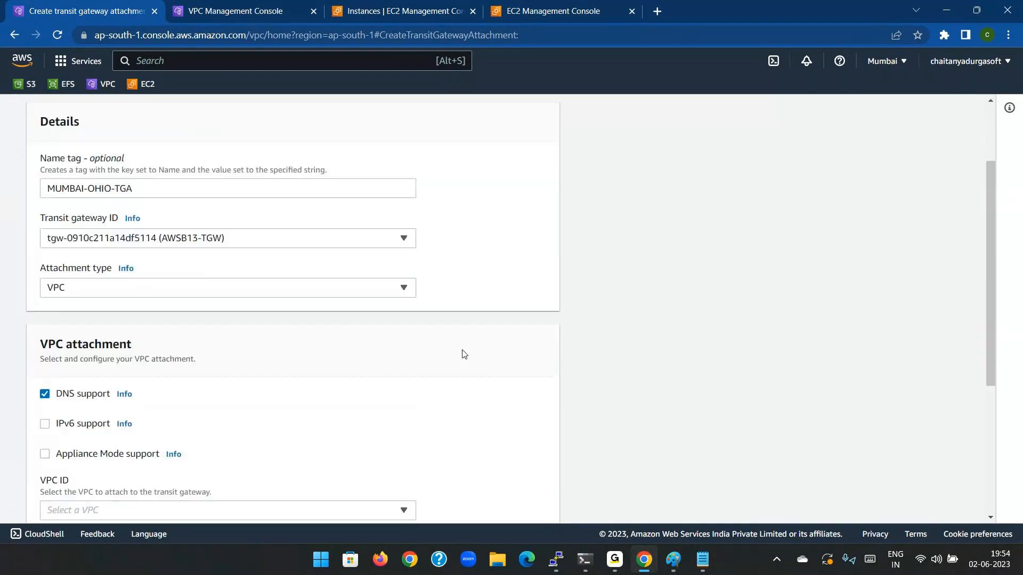
pyautogui.click(411, 258)
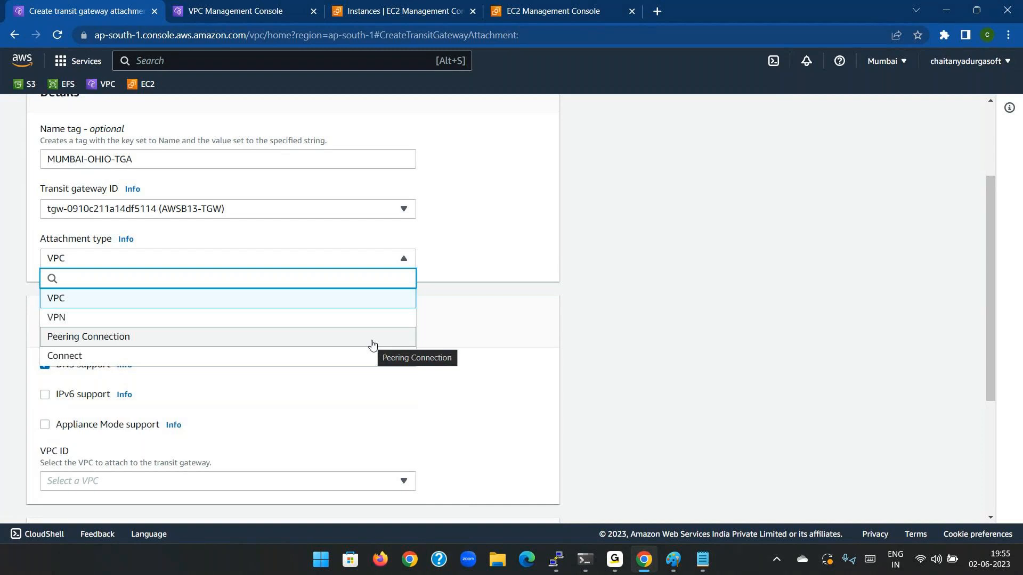
pyautogui.click(372, 341)
# - Set the region of the peering connection attachment to US East (Ohio) (us-east-2)
pyautogui.scroll(-2, 436, 353)
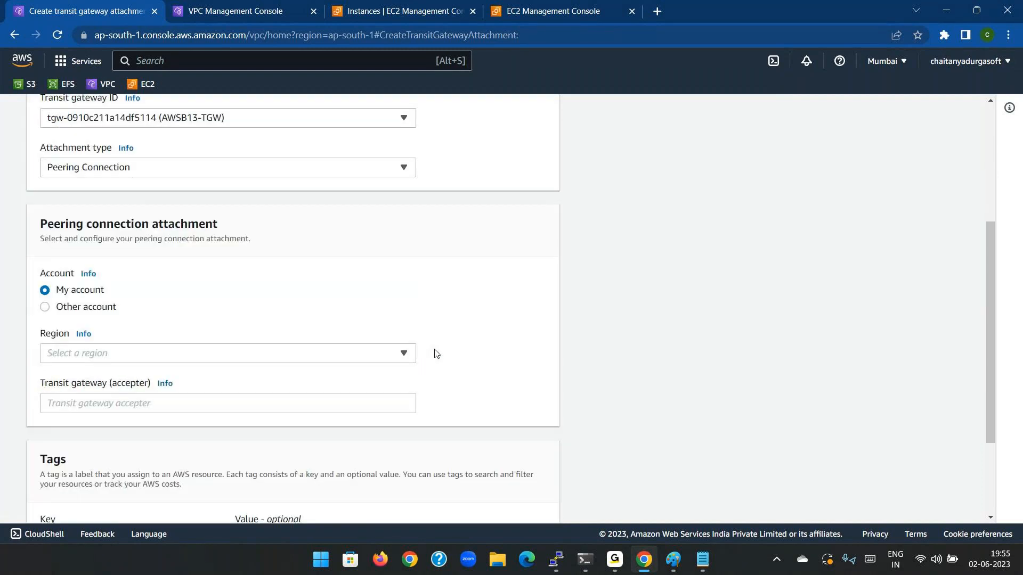
pyautogui.scroll(-1, 418, 324)
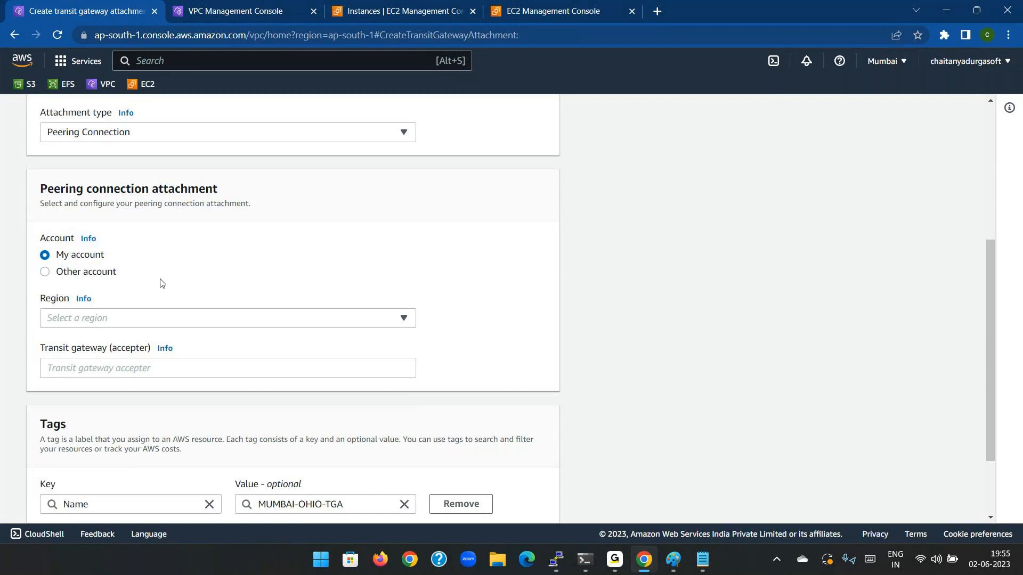
pyautogui.click(395, 318)
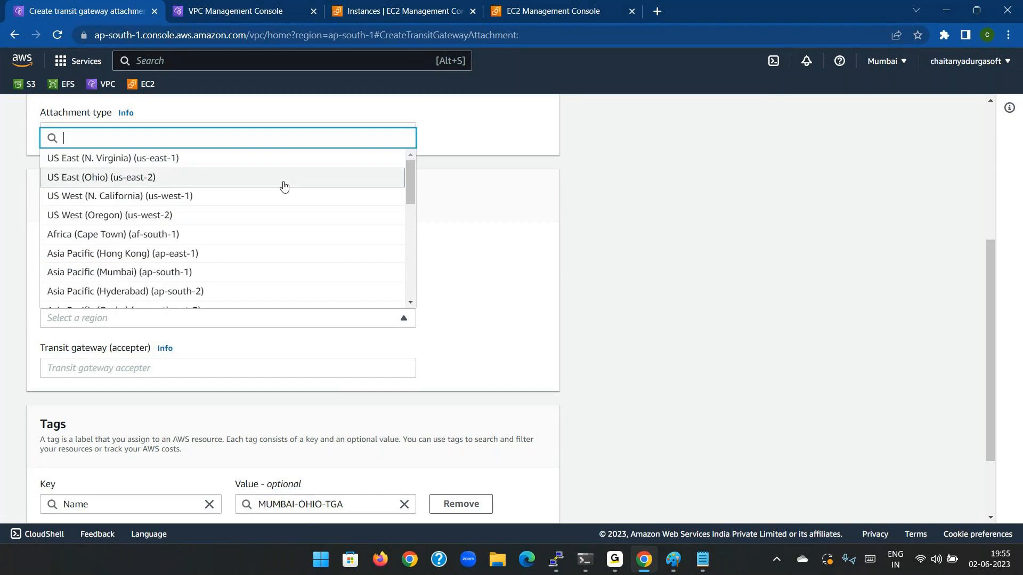
pyautogui.click(284, 186)
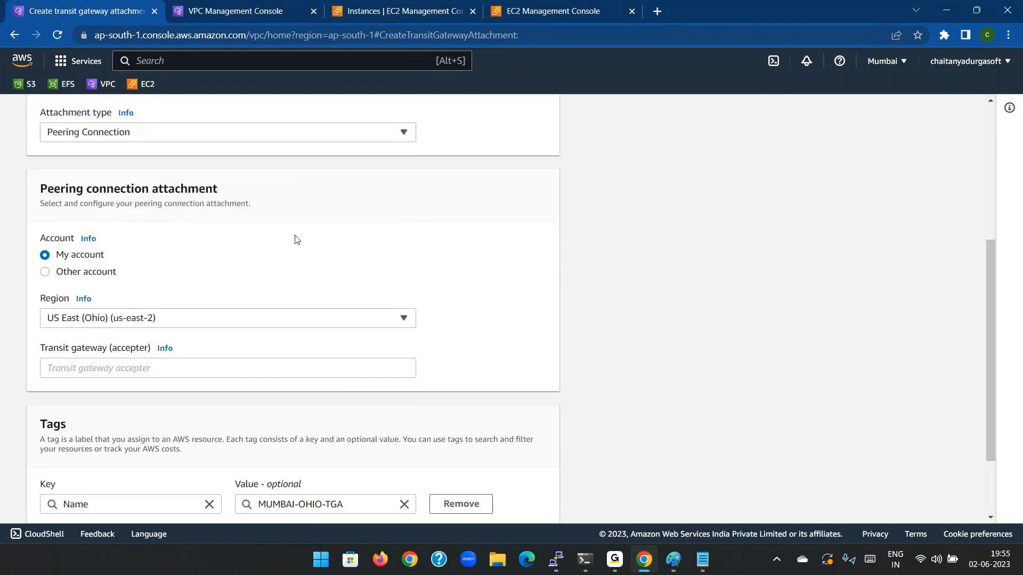
# - Copy the transit gateway ID of AWSB13-OHIO from the transit gateways list in the Ohio region
pyautogui.click(286, 5)
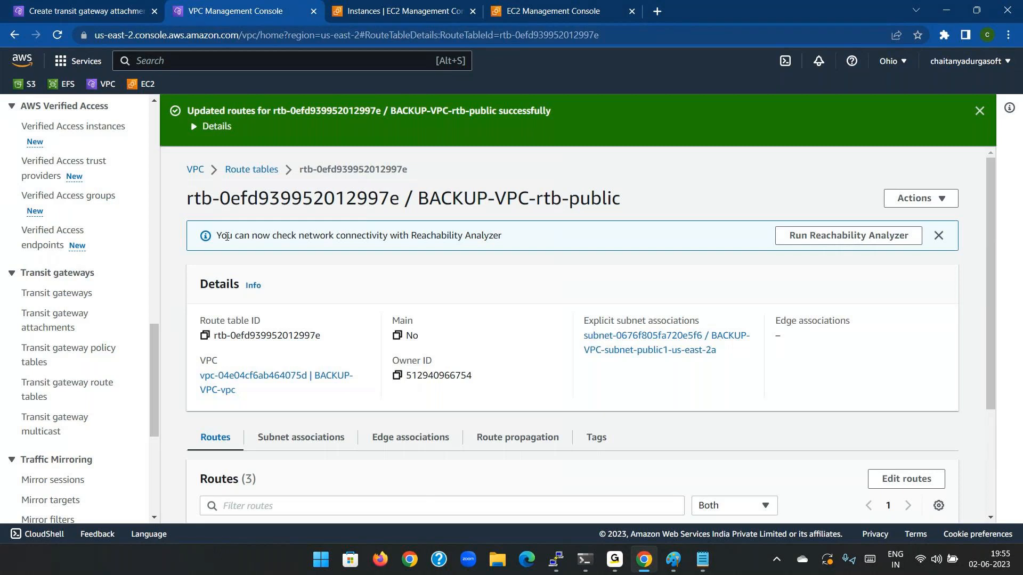
pyautogui.scroll(-3, 157, 332)
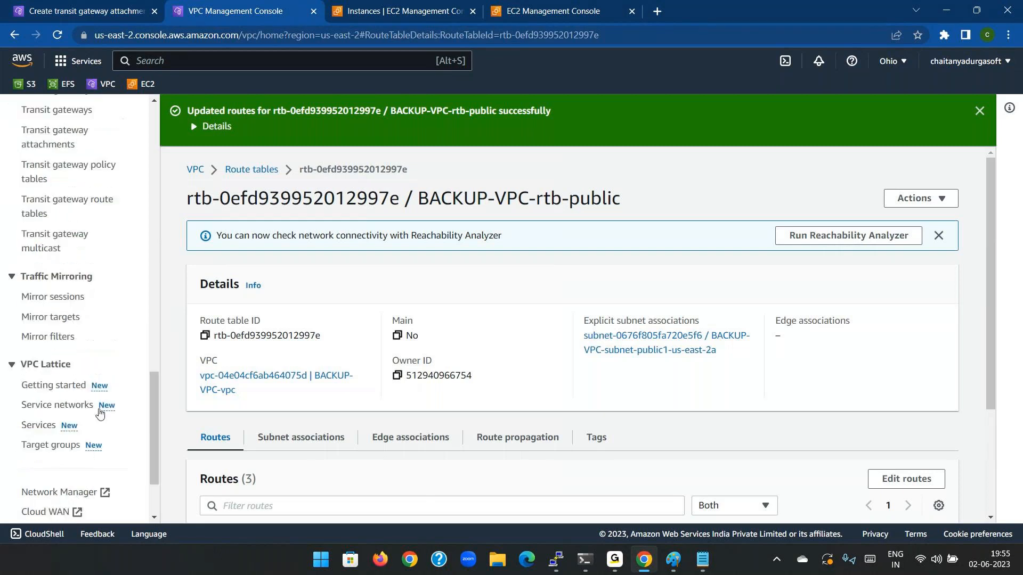
pyautogui.scroll(-1, 99, 413)
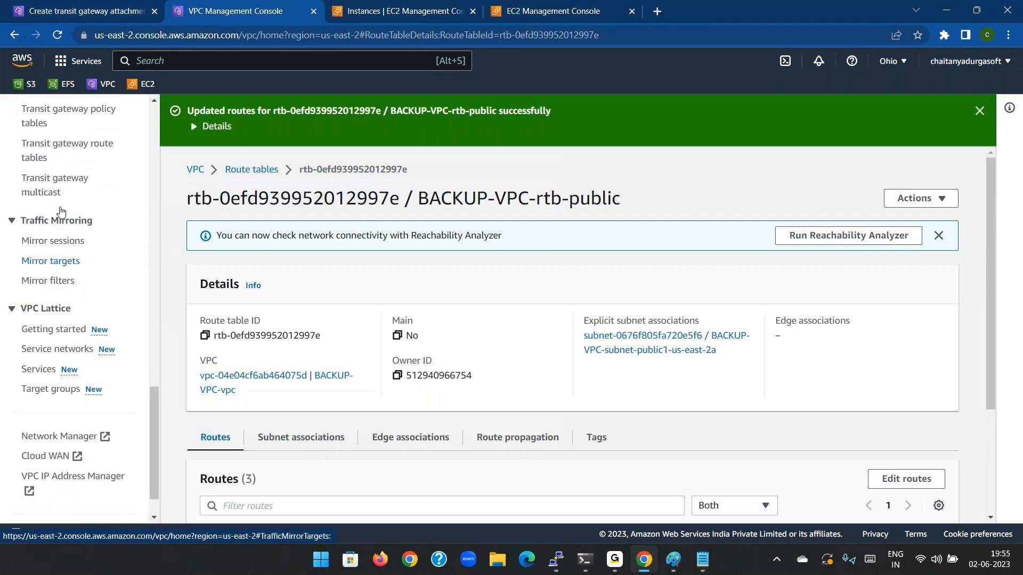
pyautogui.scroll(15, 60, 211)
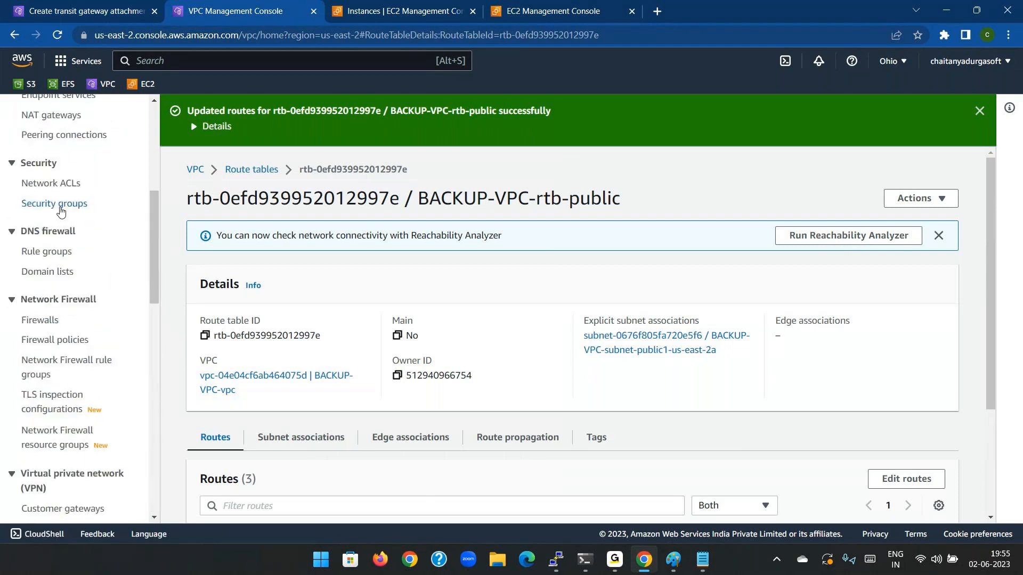
pyautogui.scroll(4, 60, 211)
pyautogui.scroll(2, 60, 211)
pyautogui.scroll(-12, 60, 212)
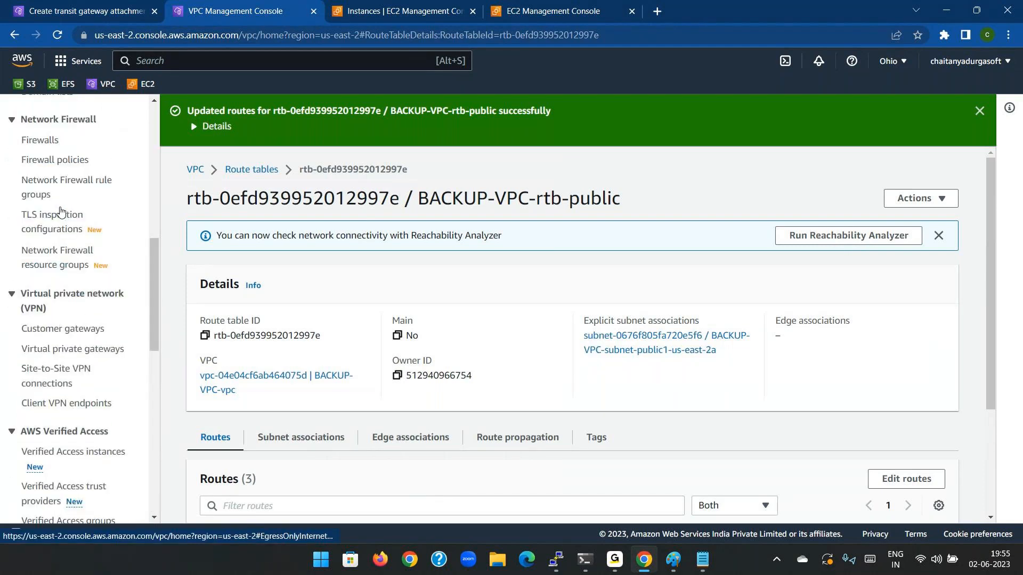
pyautogui.scroll(-3, 60, 212)
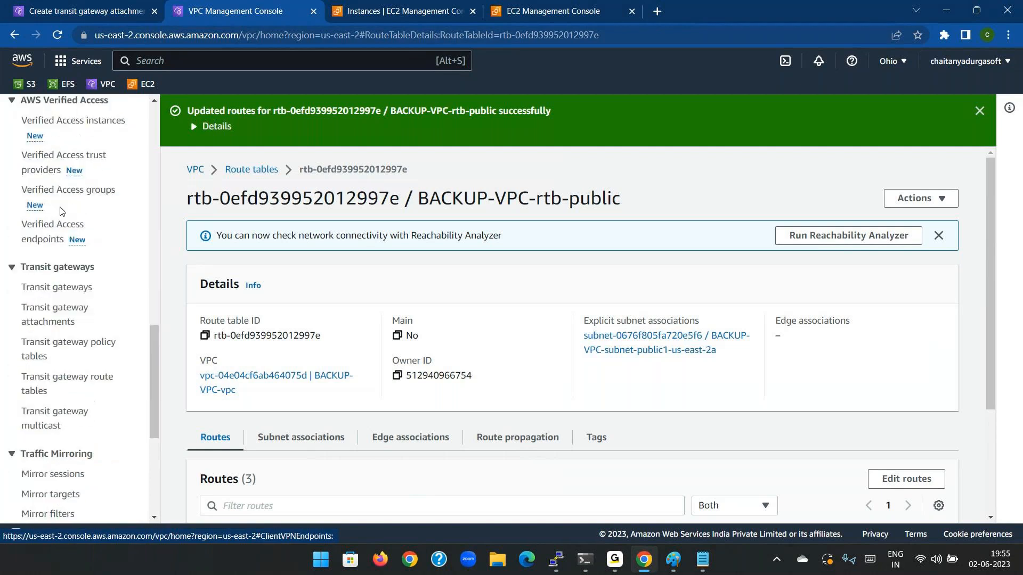
pyautogui.click(69, 293)
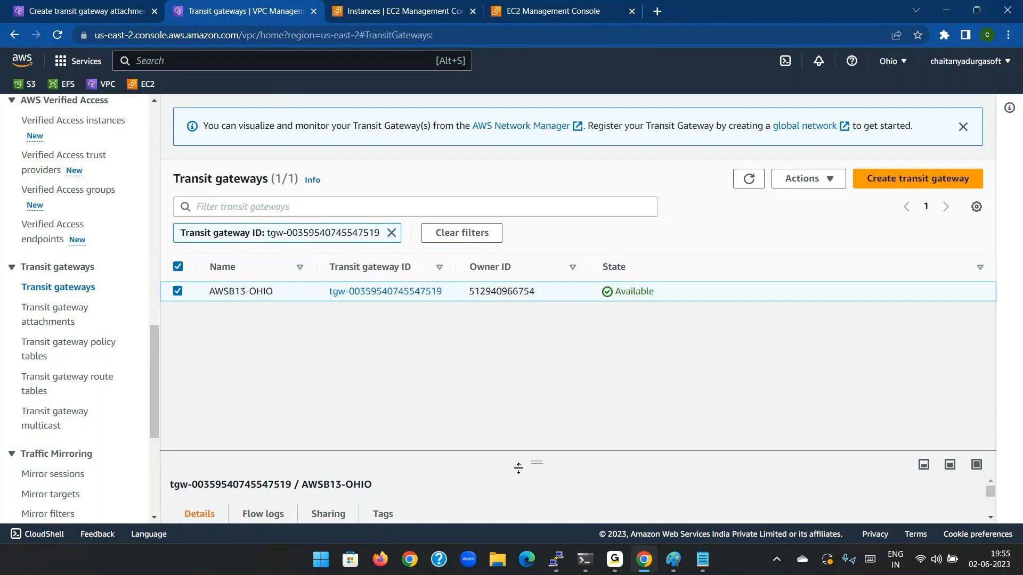
pyautogui.moveTo(518, 469); pyautogui.dragTo(517, 327)
pyautogui.click(195, 492)
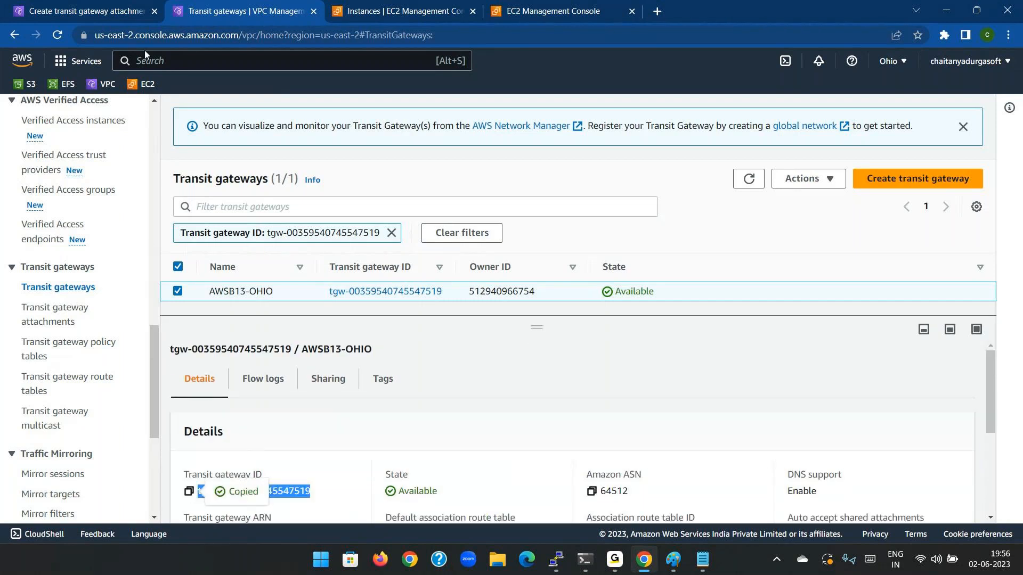
pyautogui.click(110, 12)
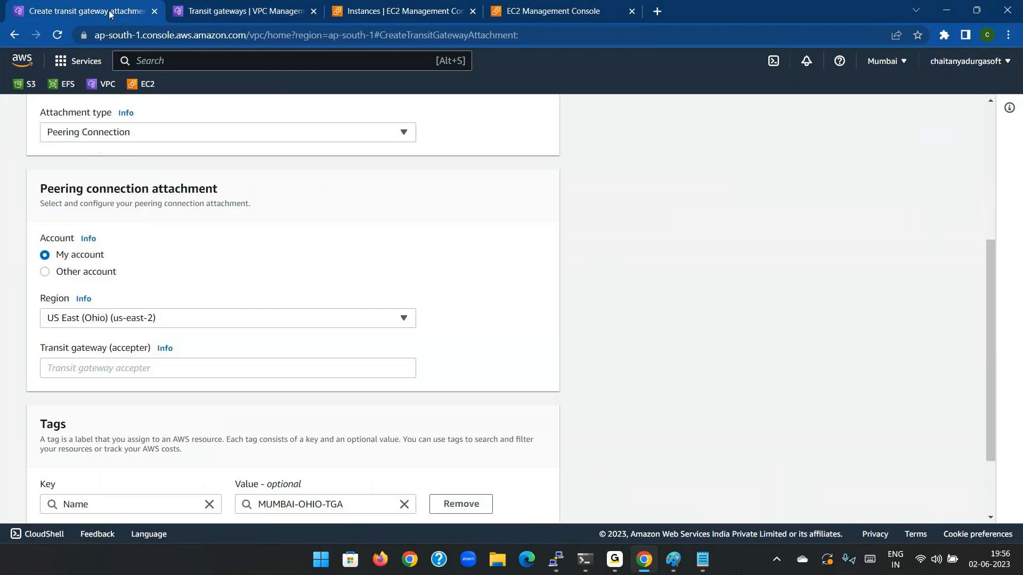
pyautogui.click(203, 374)
pyautogui.hotkey('ctrl', 'v')
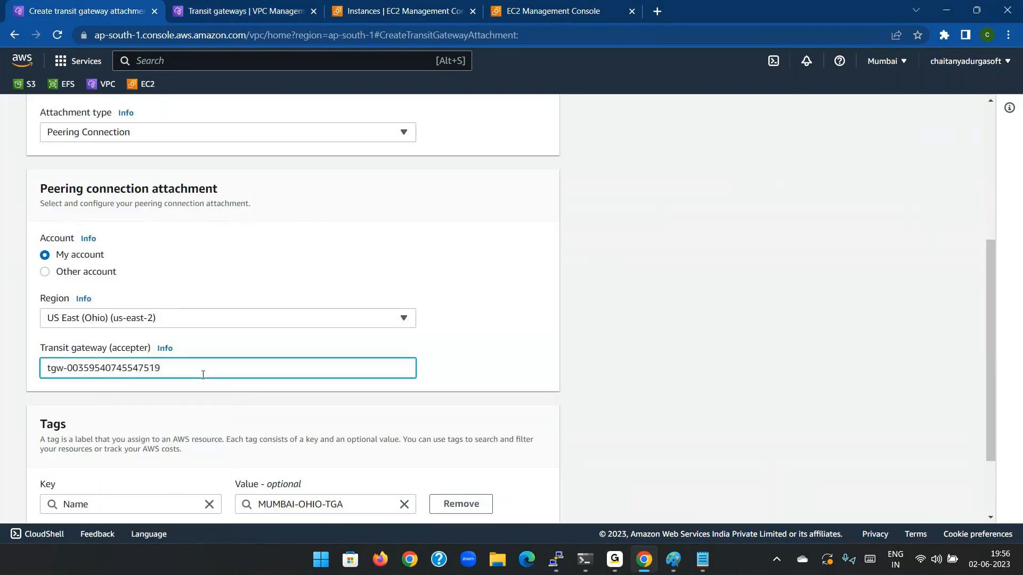
pyautogui.scroll(-2, 203, 374)
pyautogui.click(420, 499)
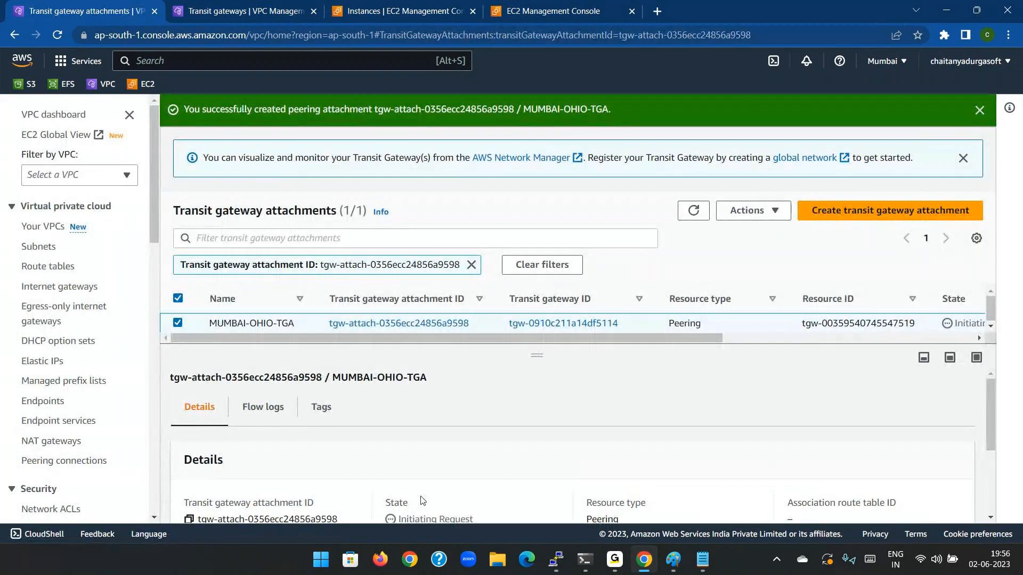
pyautogui.click(696, 219)
# - Check the Ohio region's refreshed transit gateway attachments for the incoming peering request, enlarging the list and dismissing the info banner
pyautogui.click(275, 6)
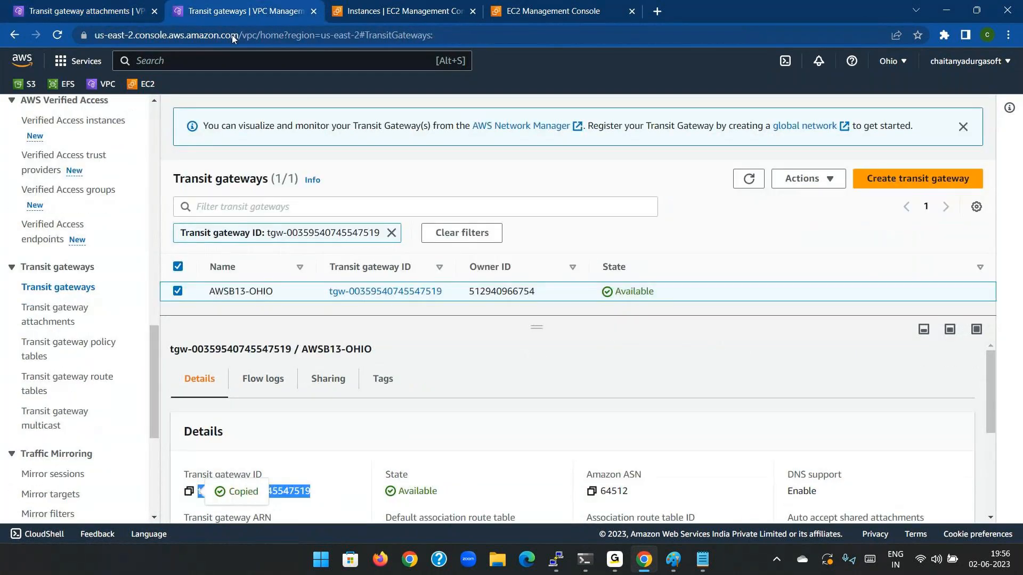
pyautogui.click(110, 325)
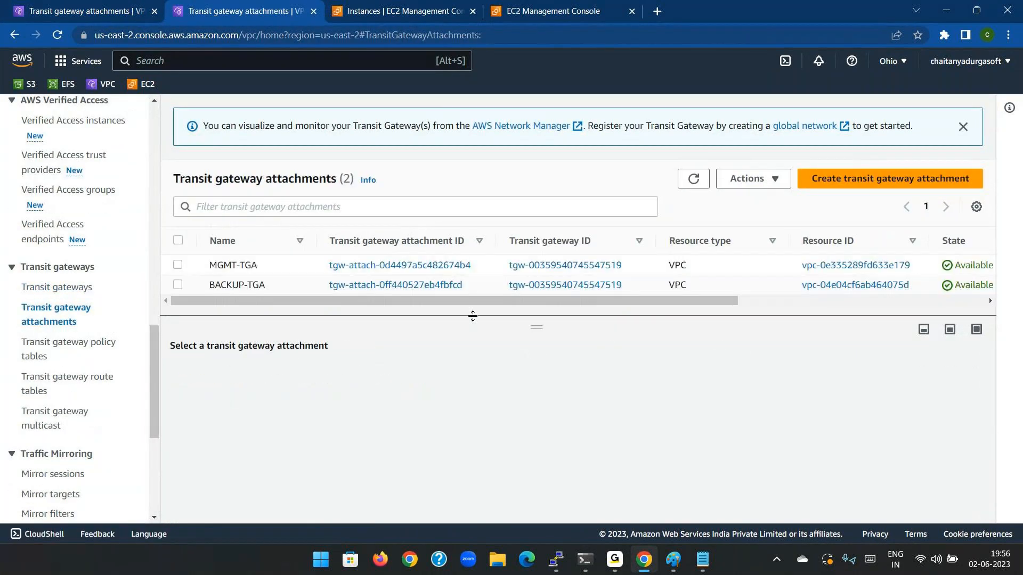
pyautogui.doubleClick(689, 186)
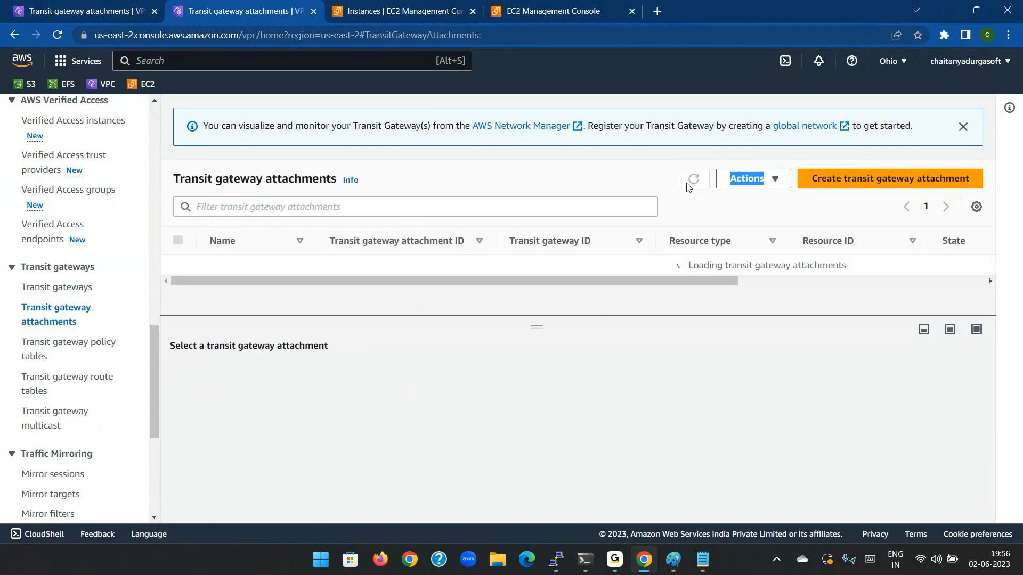
pyautogui.moveTo(544, 333); pyautogui.dragTo(489, 445)
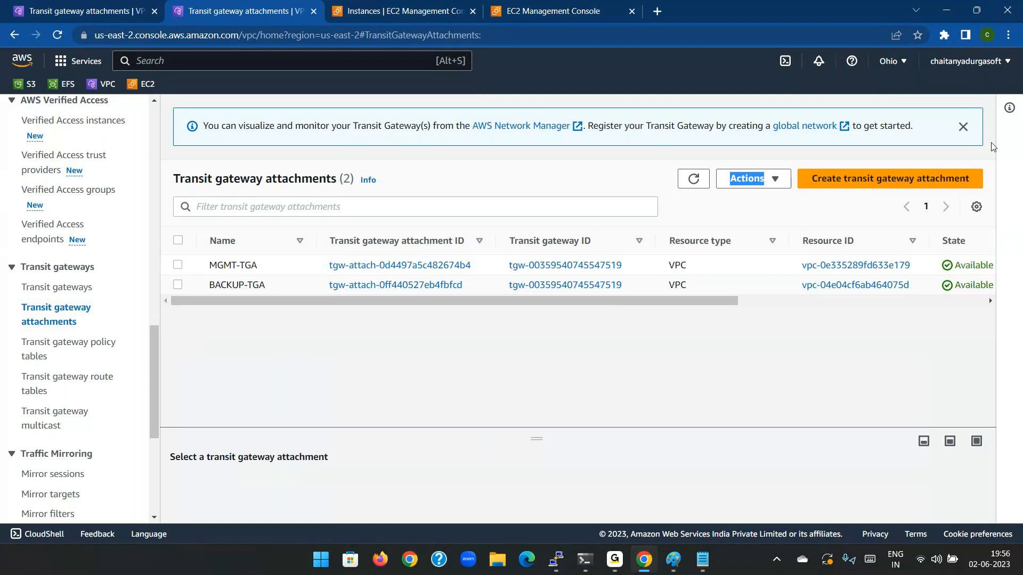
pyautogui.click(960, 127)
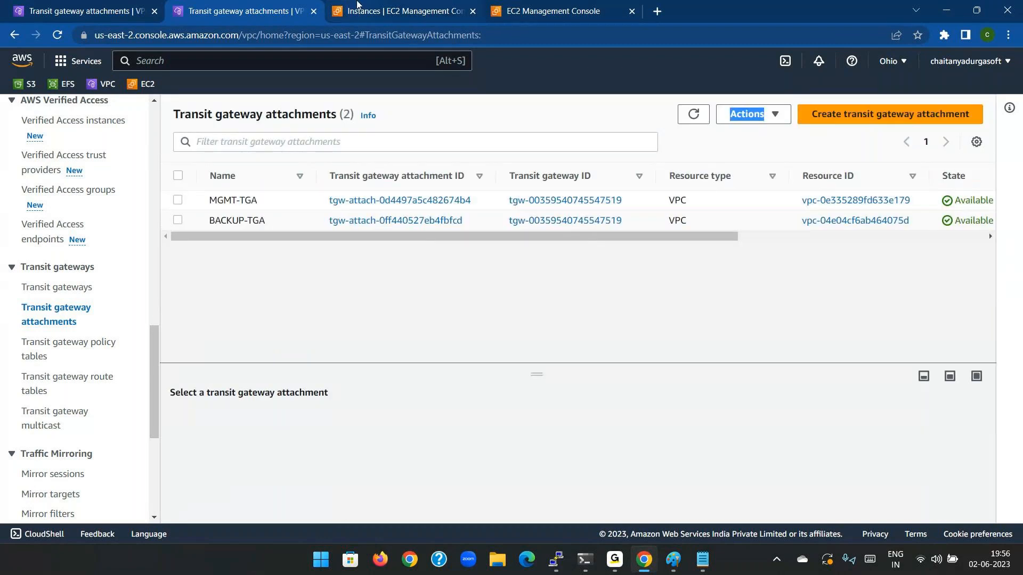
# - Refresh the MUMBAI-OHIO-TGA attachment's state in the Mumbai region, and return to the Ohio attachments list
pyautogui.click(85, 11)
pyautogui.click(694, 210)
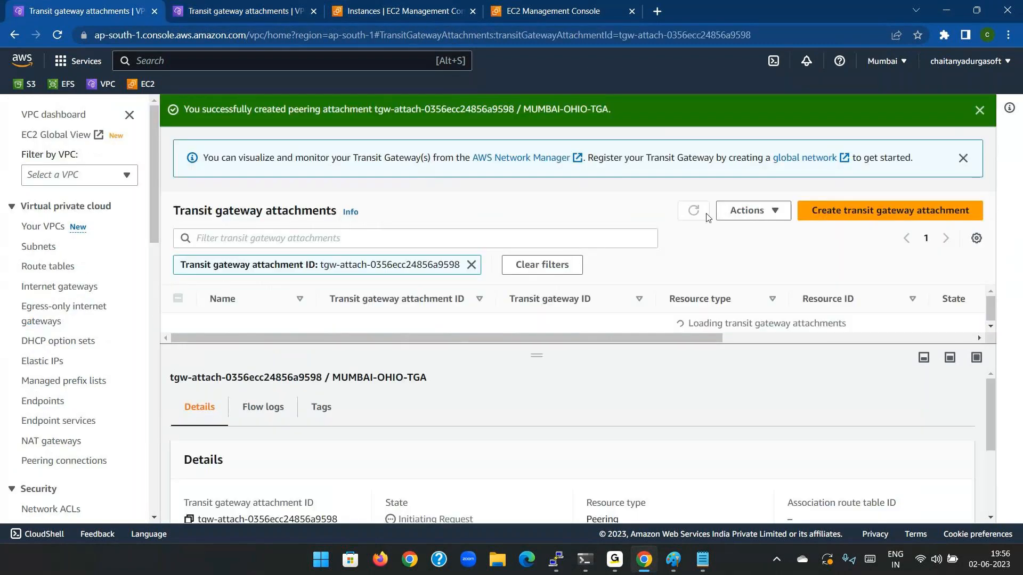
pyautogui.click(706, 214)
pyautogui.hotkey('ctrl', 'Tab')
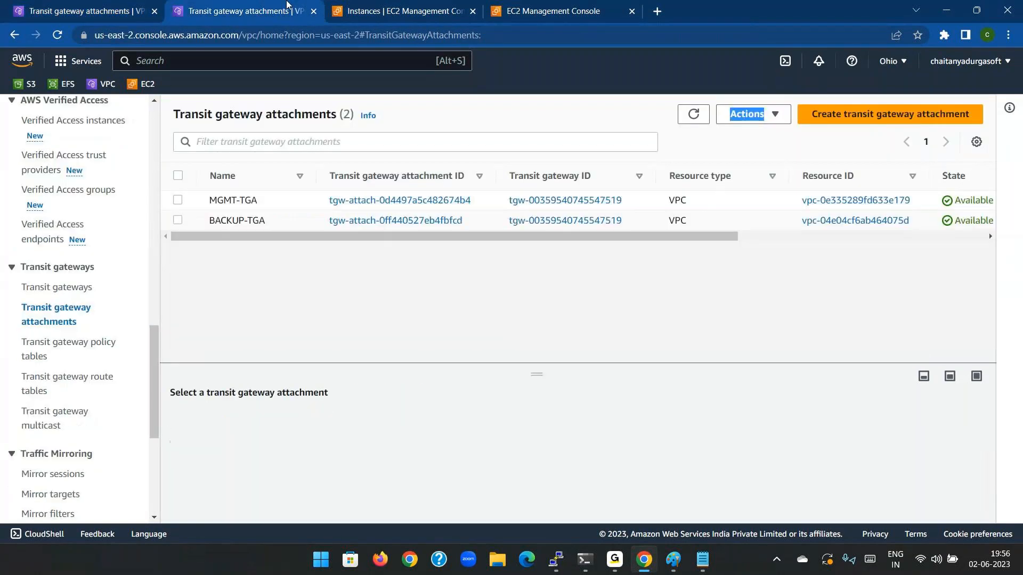
# - Refresh the Ohio transit gateway attachments and name the unnamed peering attachment MUMBAI-OHIO-TGA
pyautogui.click(693, 114)
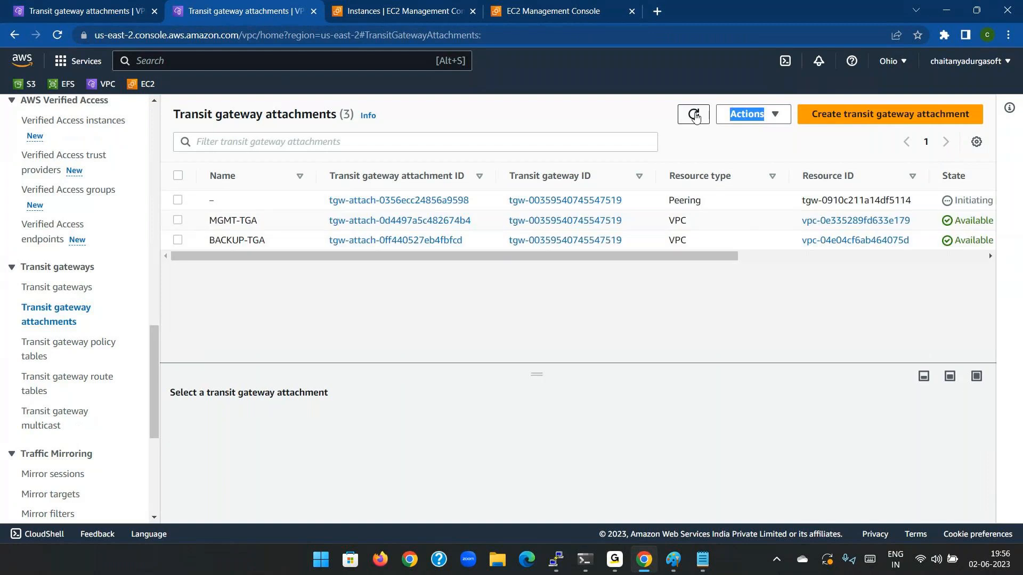
pyautogui.click(225, 199)
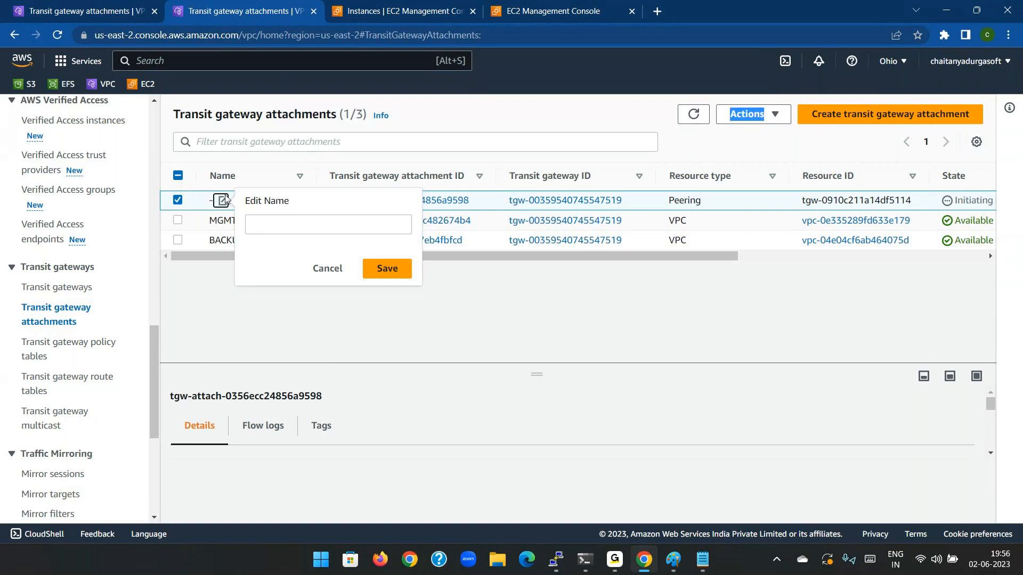
pyautogui.click(292, 231)
pyautogui.write('MUMBAI')
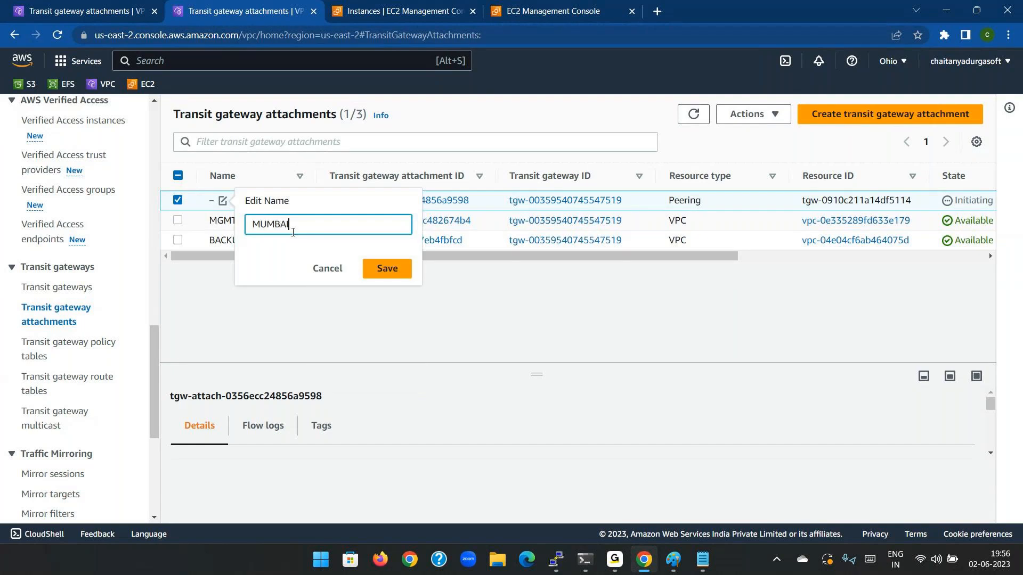
pyautogui.write('-OHIO-TGA')
pyautogui.press('Return')
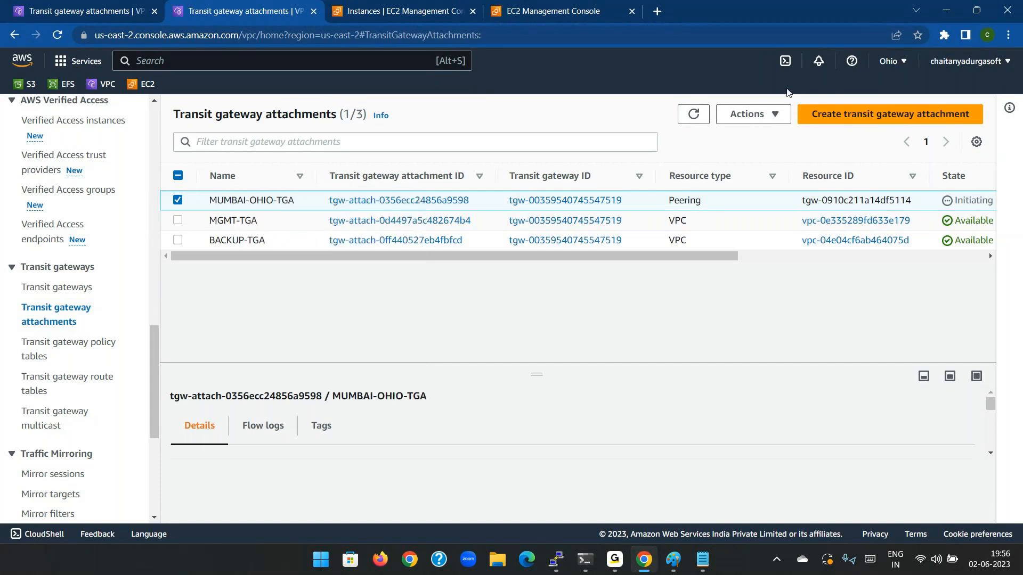
# - Refresh the MUMBAI-OHIO-TGA attachment's state in Ohio and accept its transit gateway peering request
pyautogui.click(767, 114)
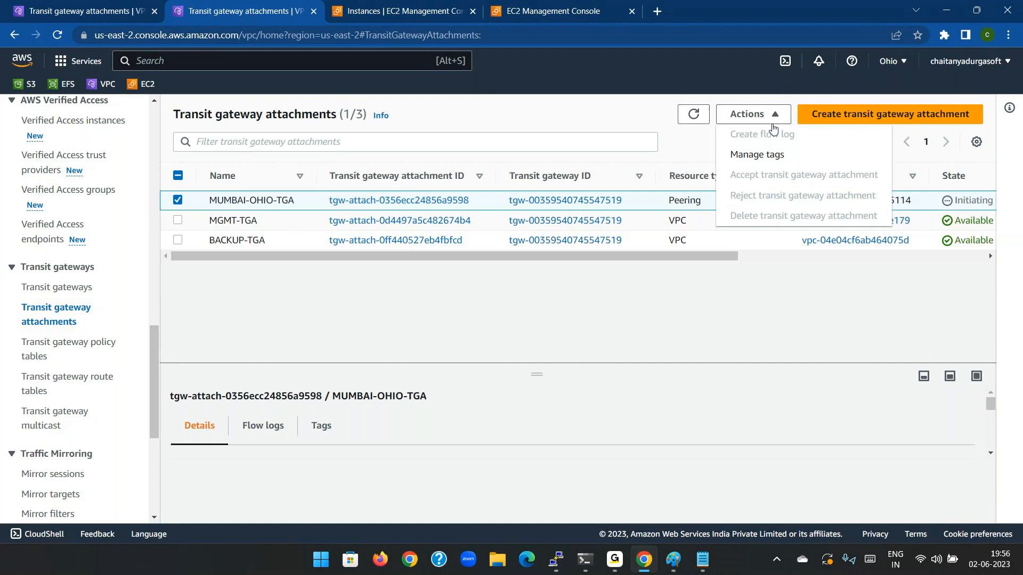
pyautogui.click(694, 108)
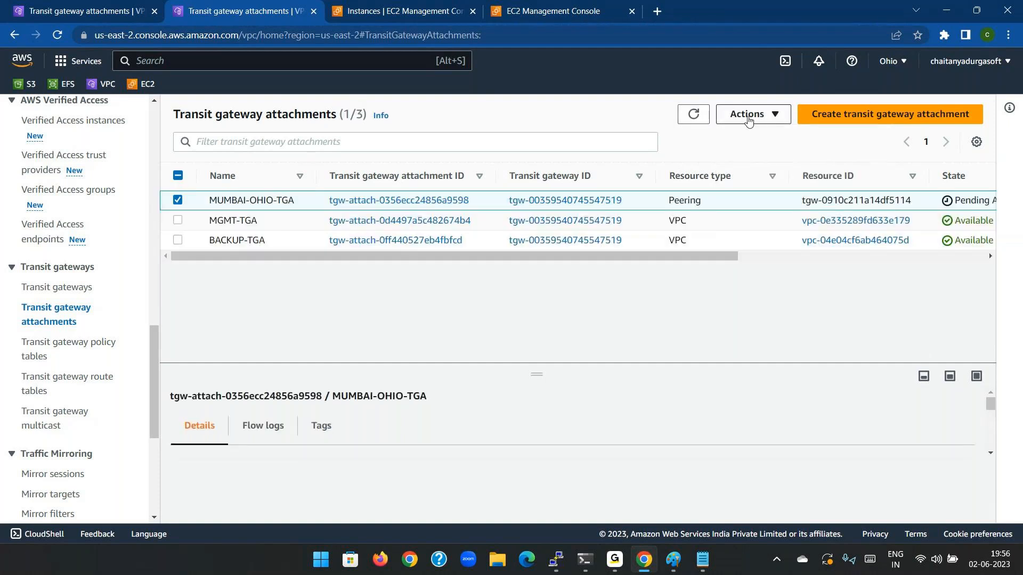
pyautogui.click(750, 114)
pyautogui.click(751, 177)
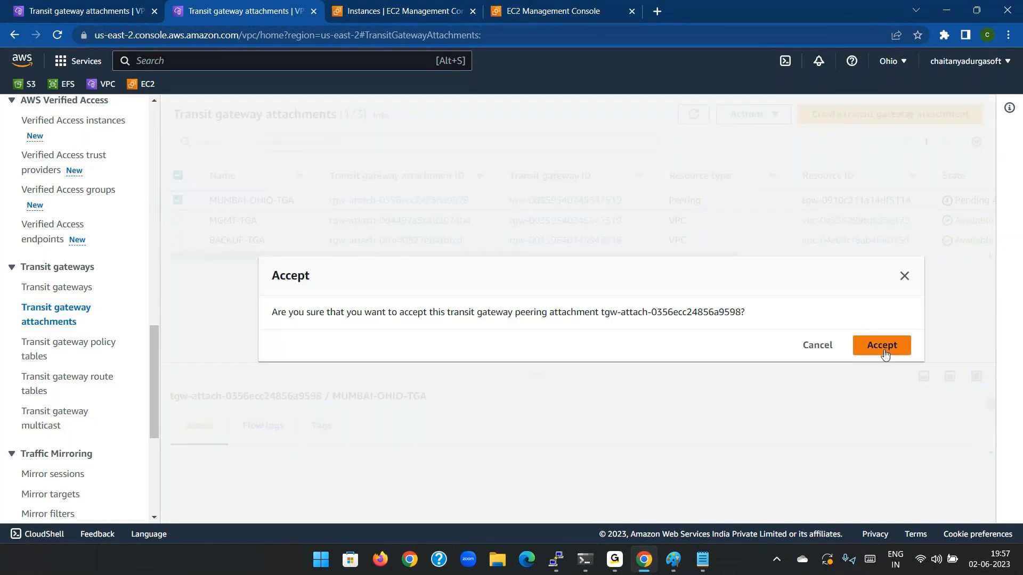
pyautogui.click(883, 351)
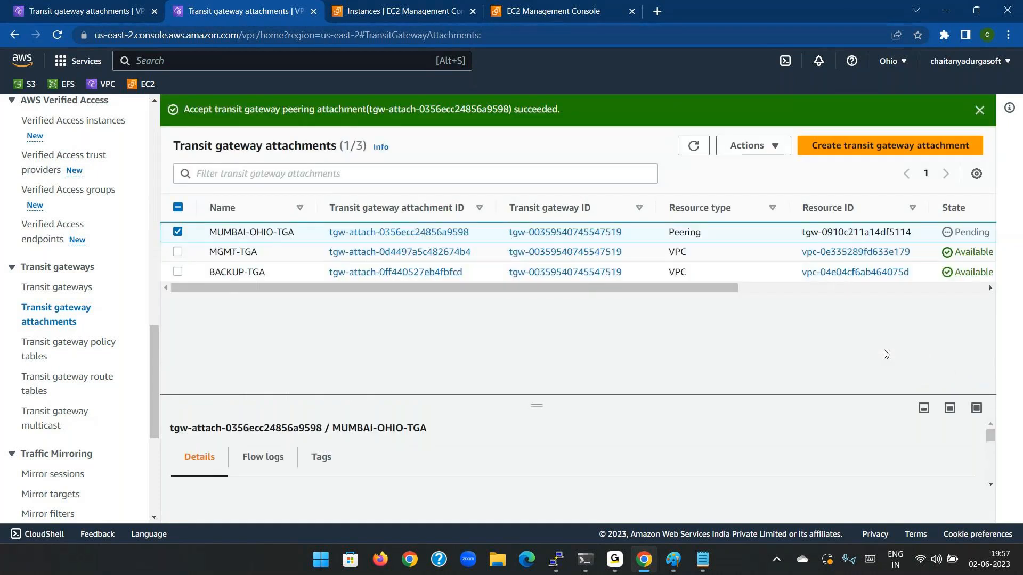
# - In the Paint diagram, label the line between the two transit gateway hexagons MUMBAI-OHIO-TGA, and return to the AWS console
pyautogui.click(673, 559)
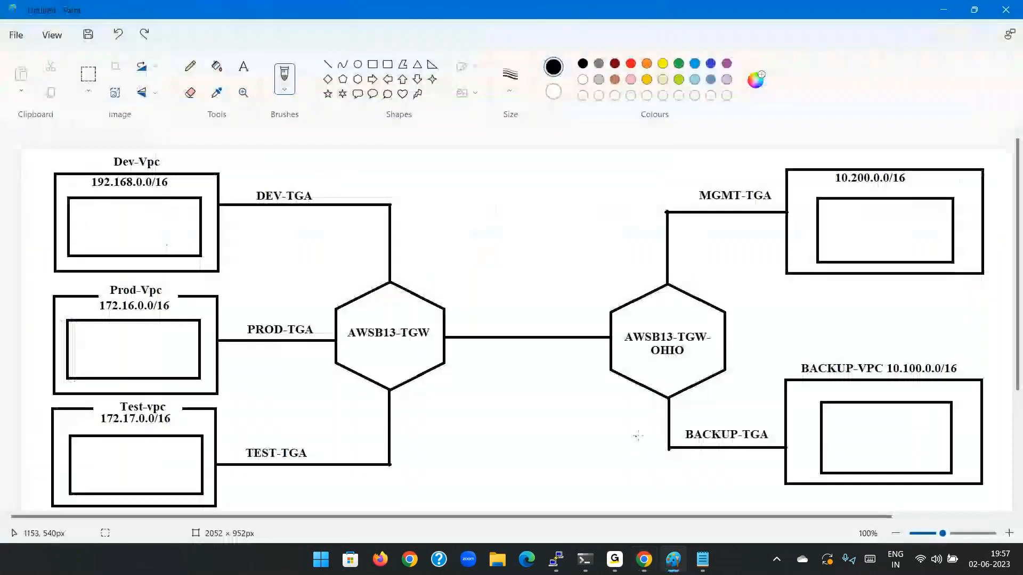
pyautogui.click(242, 68)
pyautogui.click(469, 351)
pyautogui.write('MUMBA')
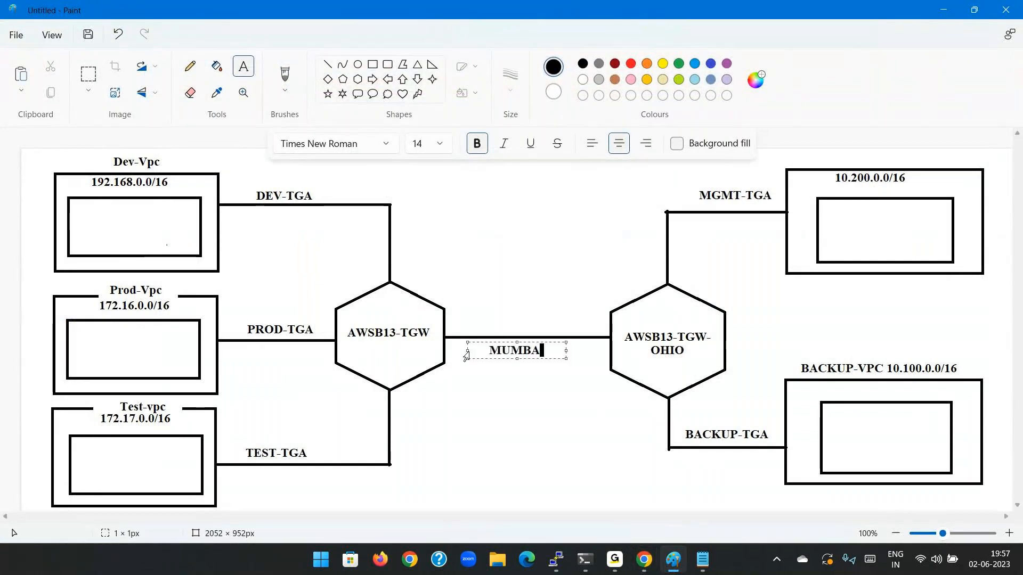
pyautogui.write('I-OHI')
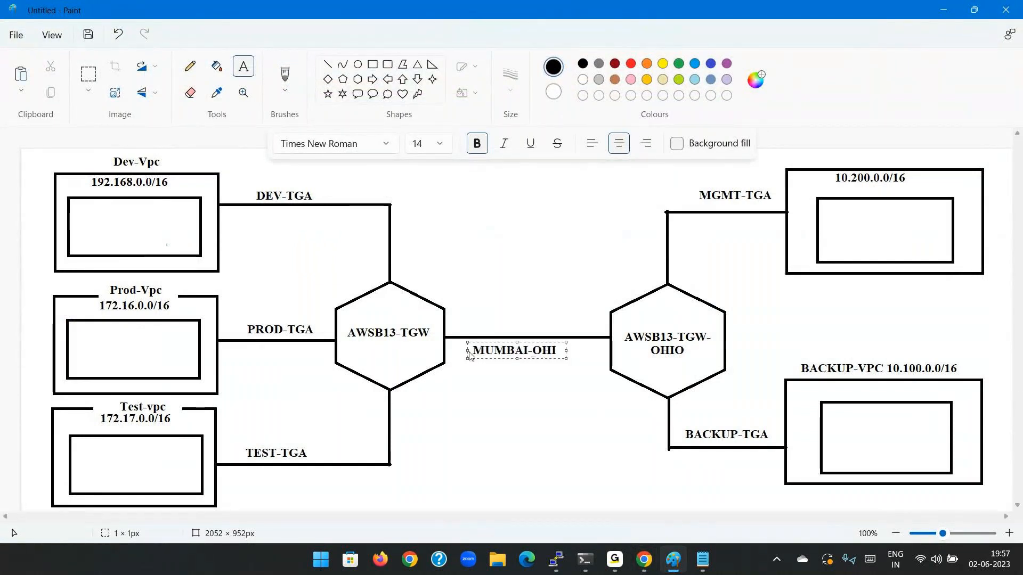
pyautogui.write('O-T')
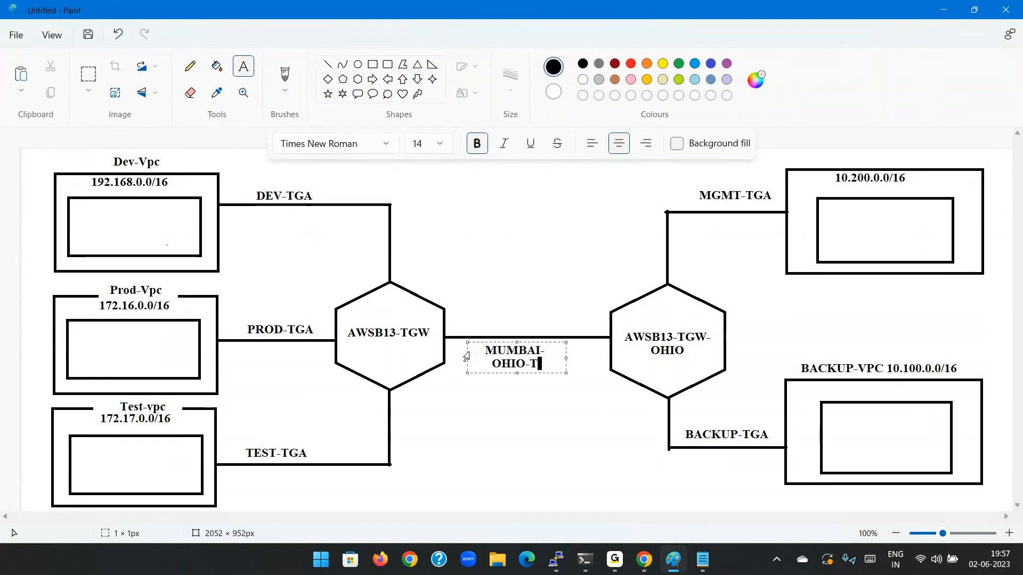
pyautogui.write('GA')
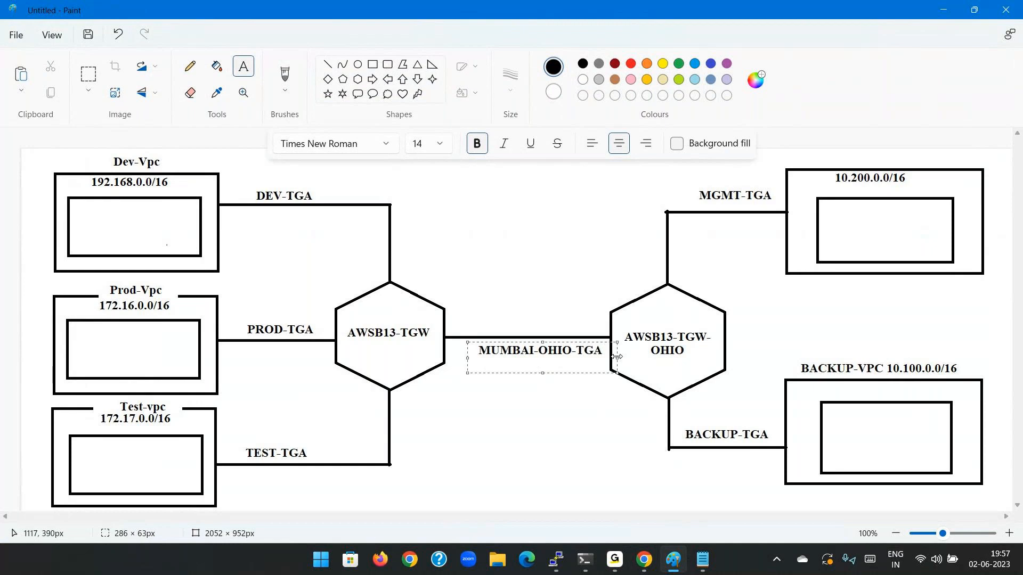
pyautogui.moveTo(567, 340); pyautogui.dragTo(554, 338)
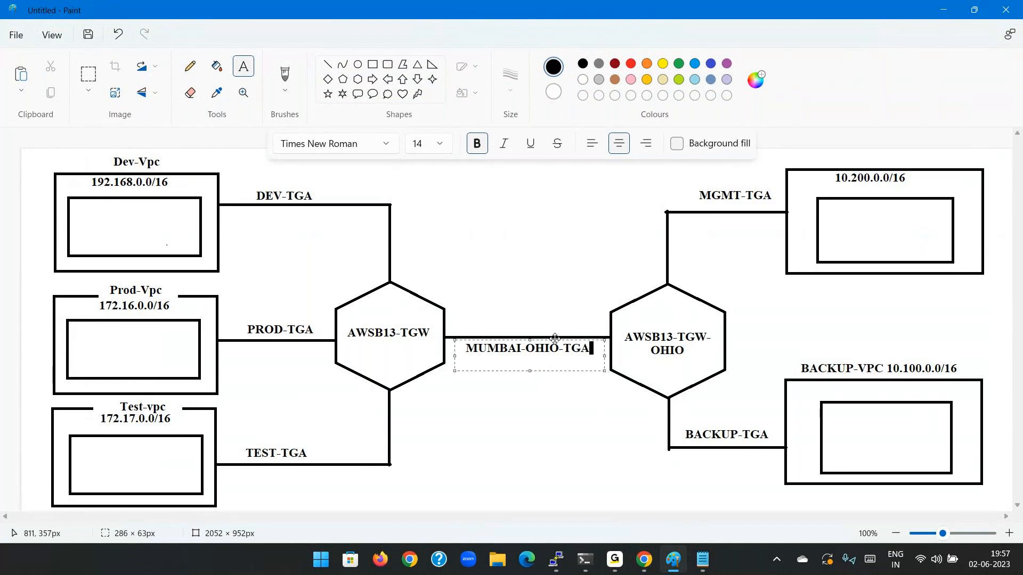
pyautogui.click(562, 300)
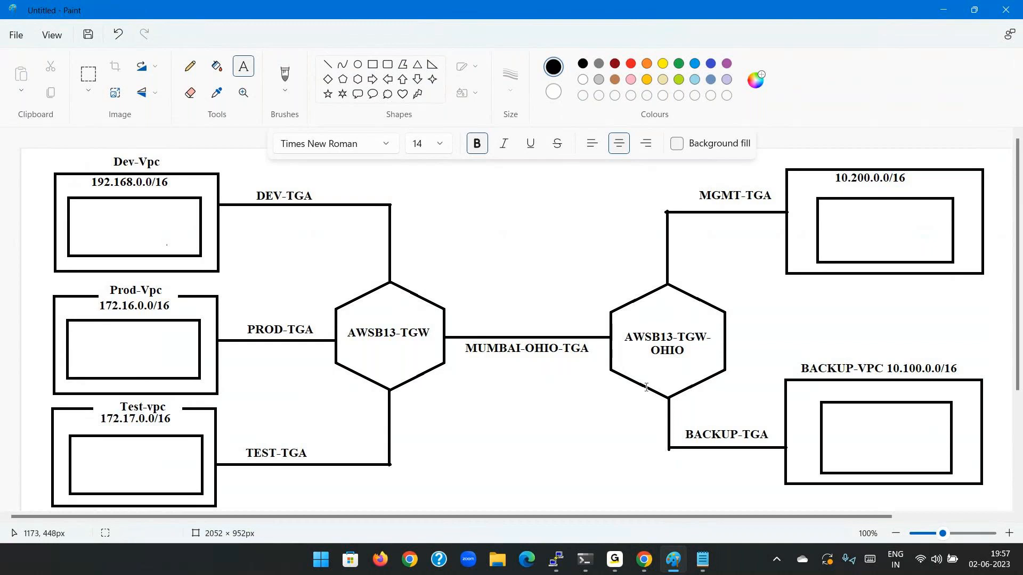
pyautogui.click(470, 309)
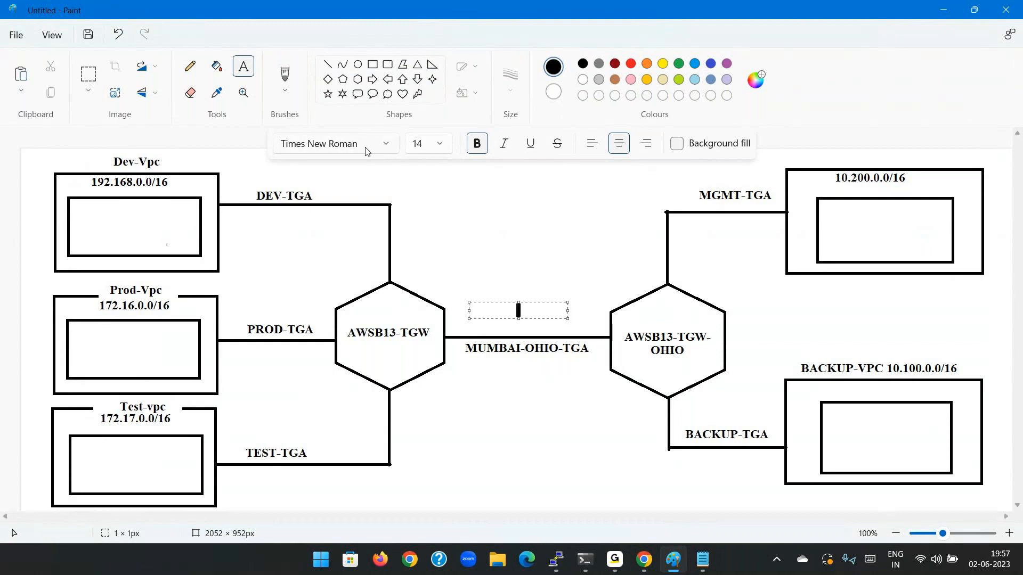
pyautogui.click(281, 75)
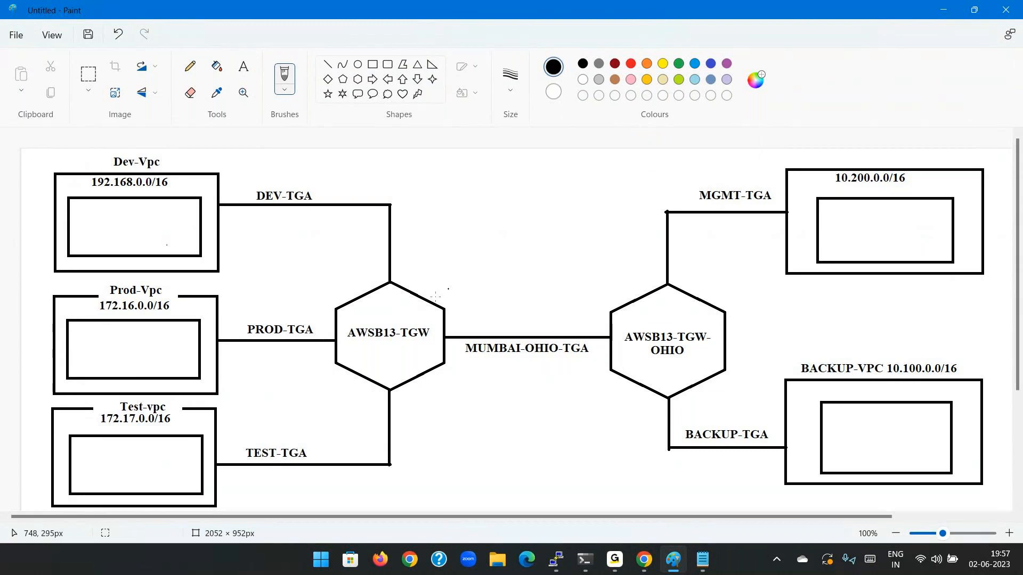
pyautogui.click(938, 13)
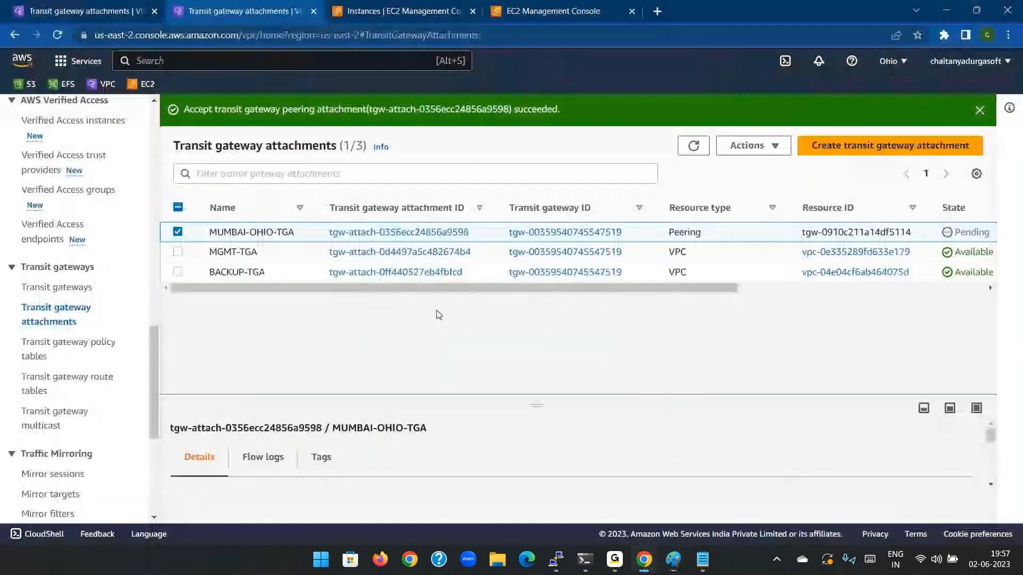
# - Edit the routes of the Dev-Route table in the Mumbai region, adding a route with destination 10.100.0.0/16
pyautogui.click(137, 8)
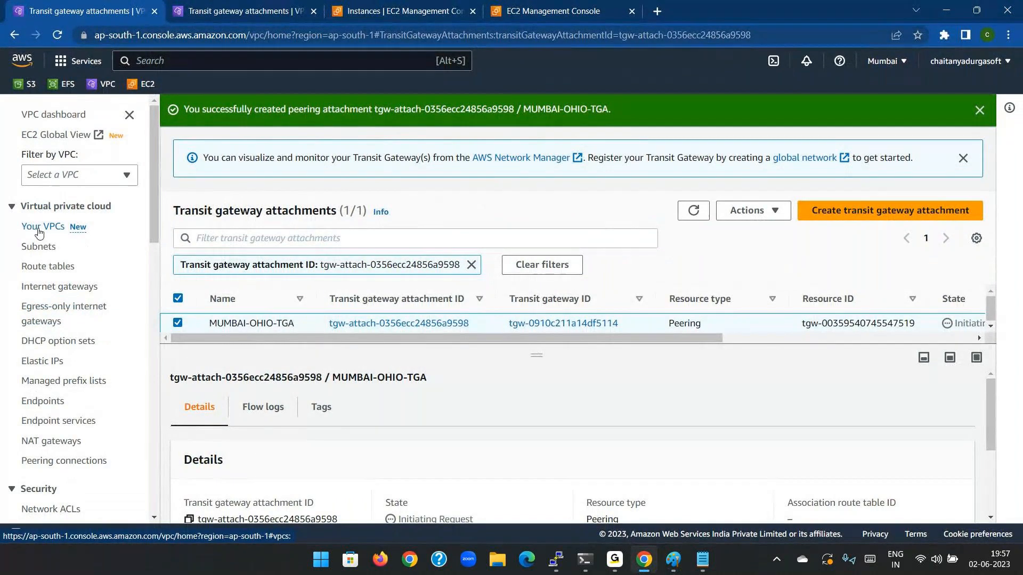
pyautogui.click(48, 267)
pyautogui.click(285, 247)
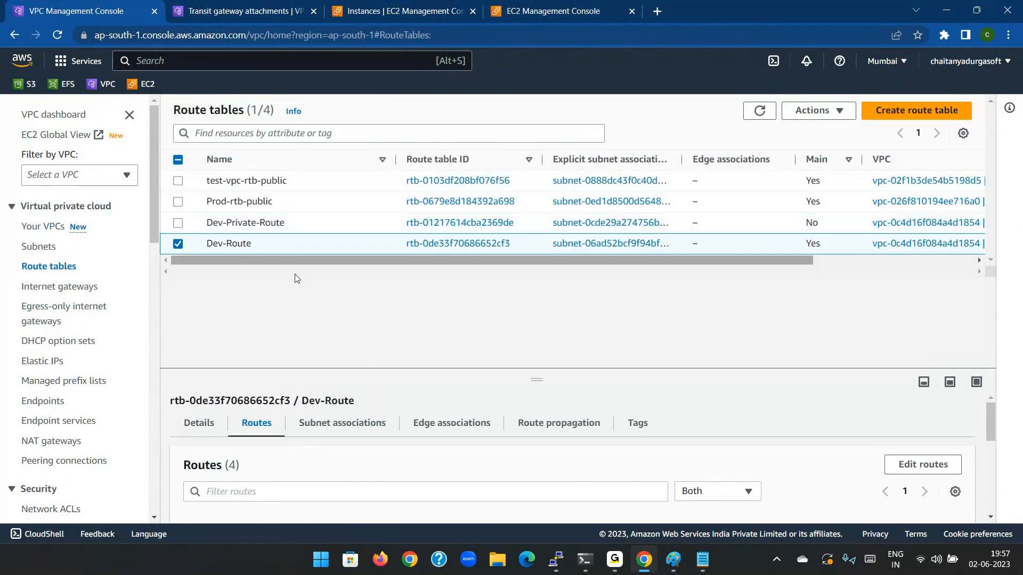
pyautogui.click(905, 465)
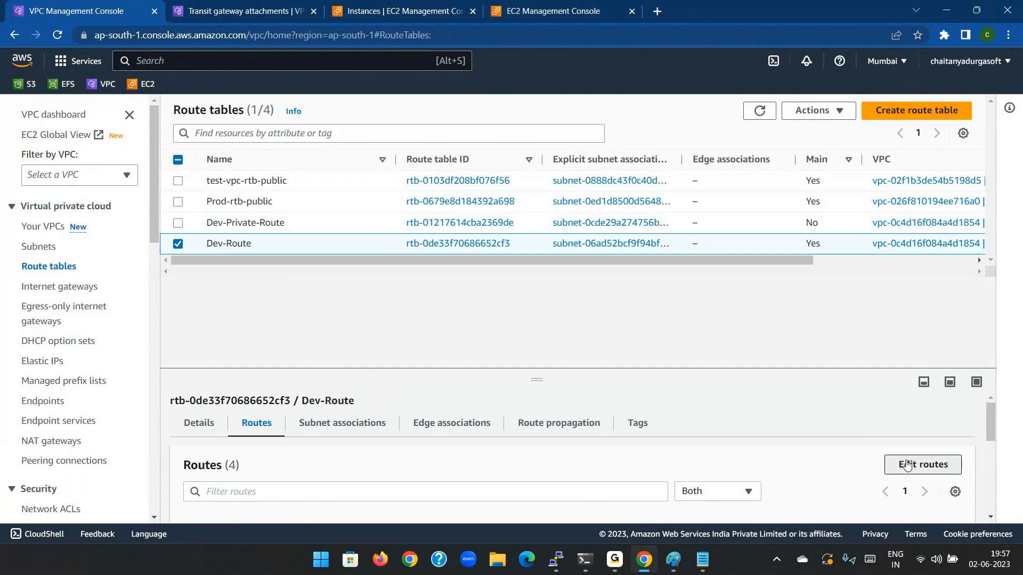
pyautogui.click(67, 383)
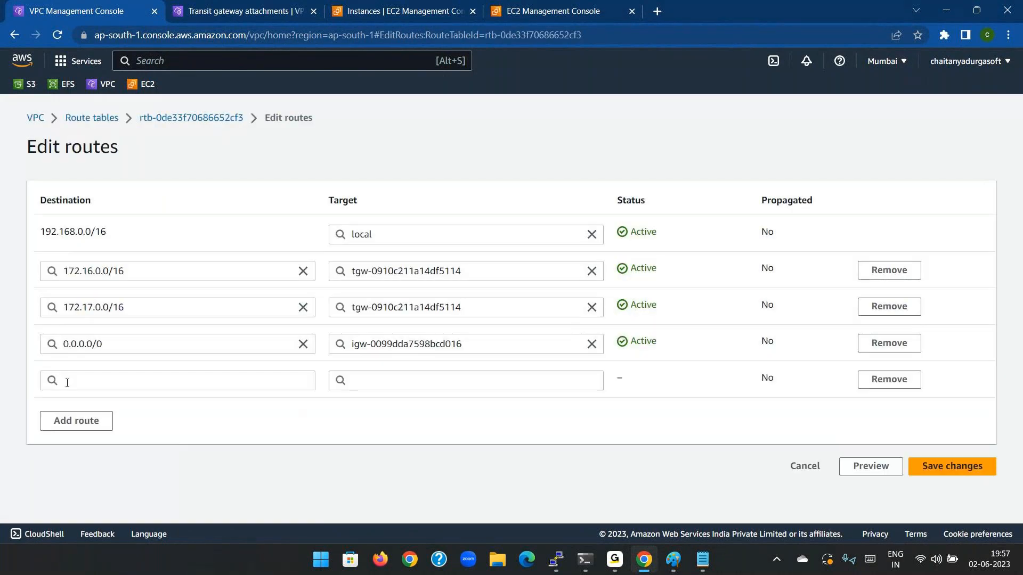
pyautogui.click(93, 381)
pyautogui.write('1')
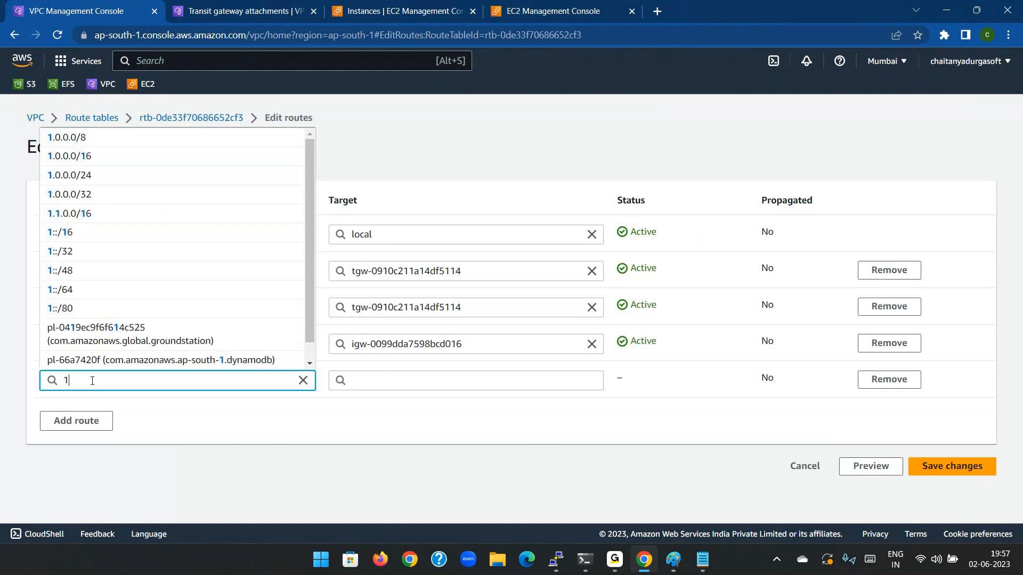
pyautogui.write('0.10')
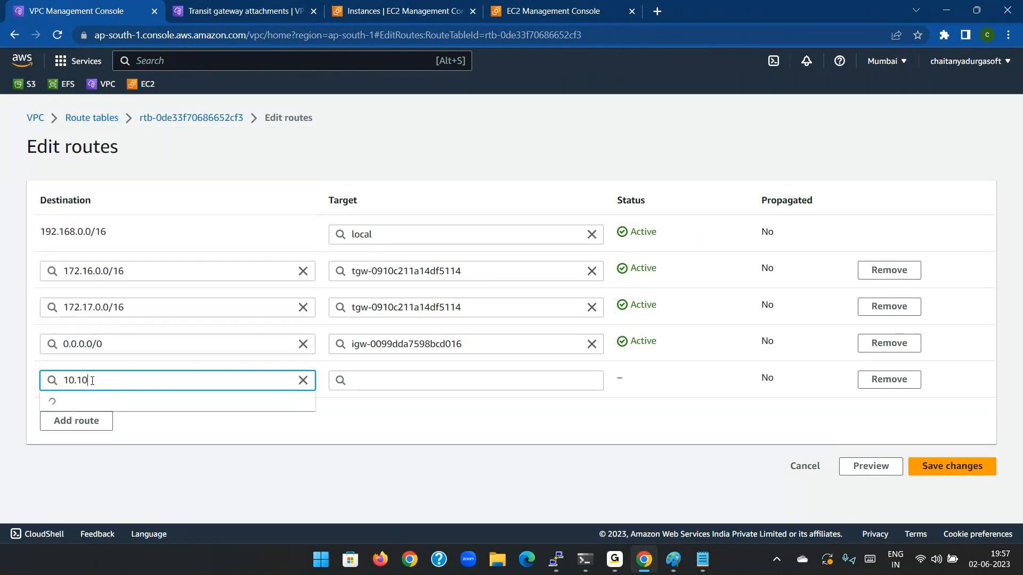
pyautogui.write('0.0.0/16')
# - Add another route to Dev-Route with destination 10.200.0.0/16
pyautogui.click(95, 432)
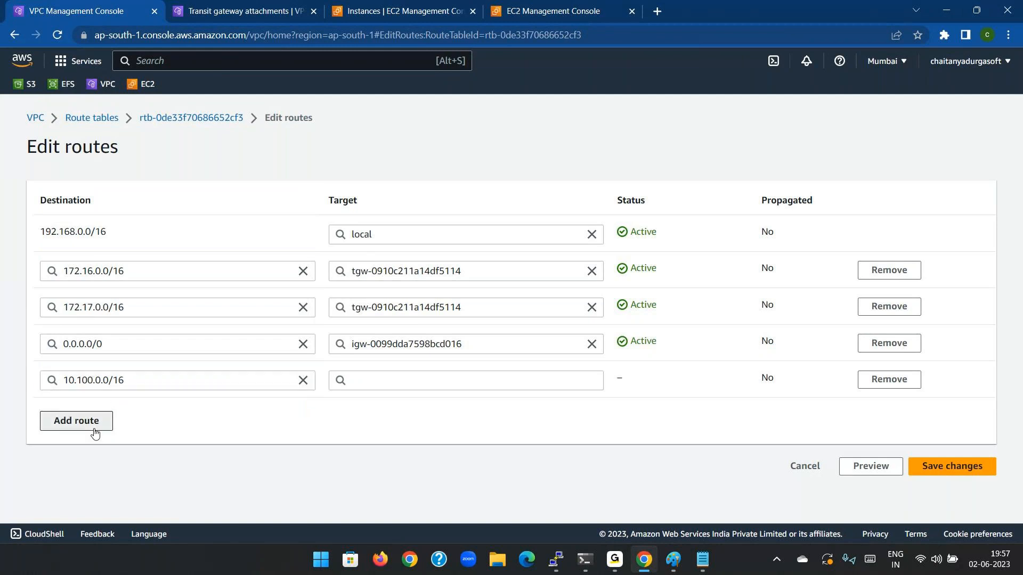
pyautogui.click(94, 416)
pyautogui.write('1')
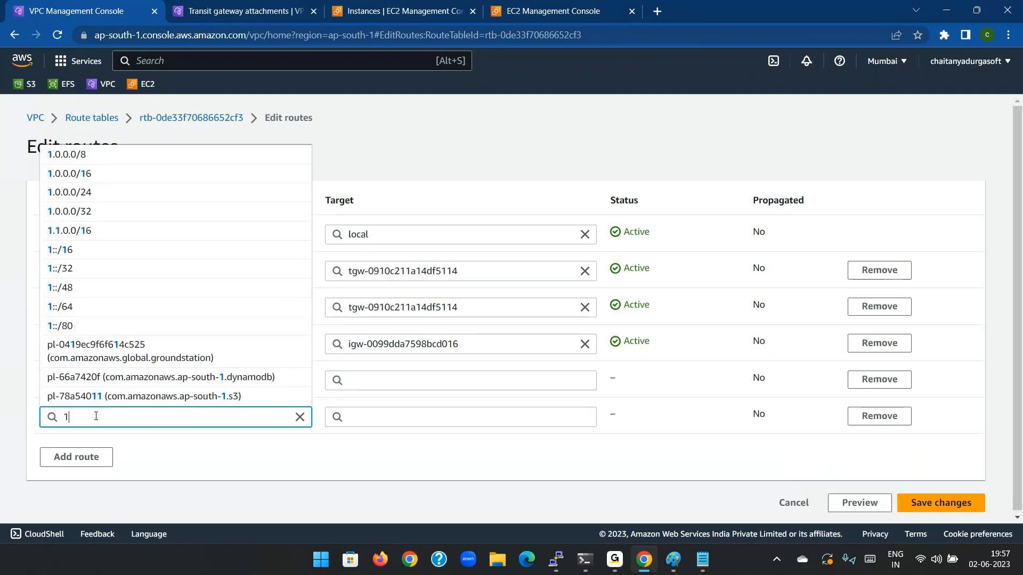
pyautogui.write('0.200.0.0/1')
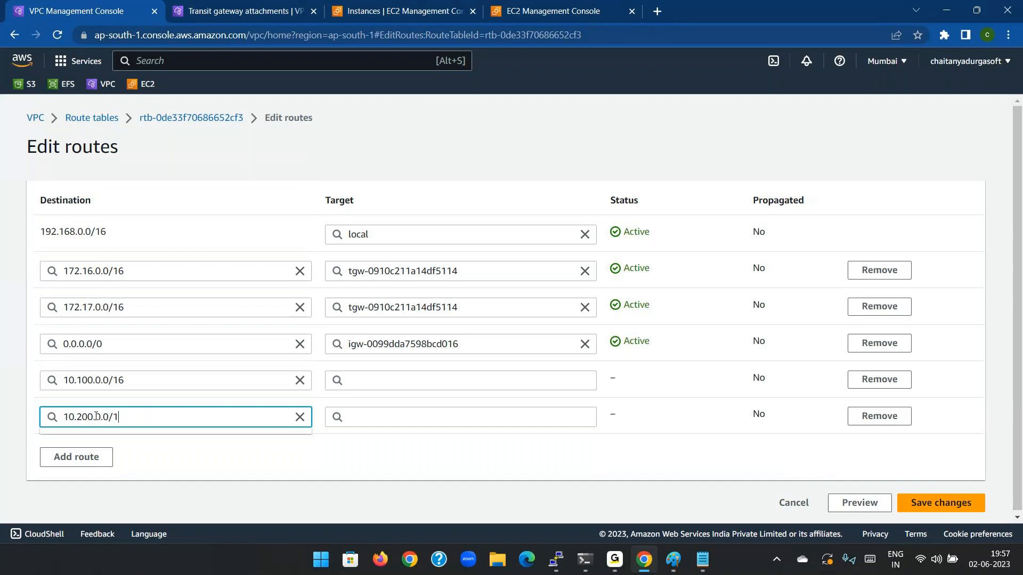
pyautogui.write('6')
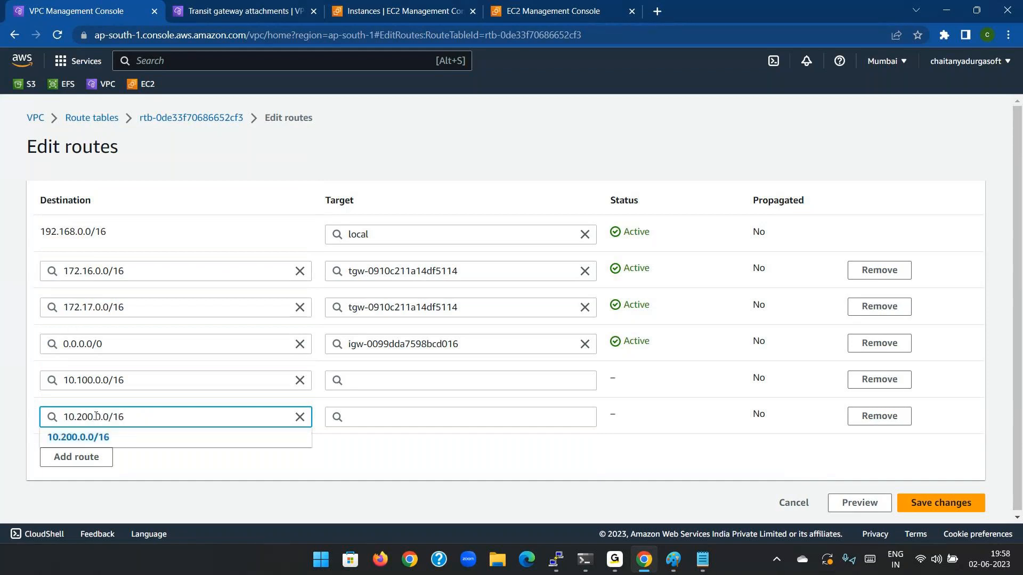
pyautogui.click(359, 477)
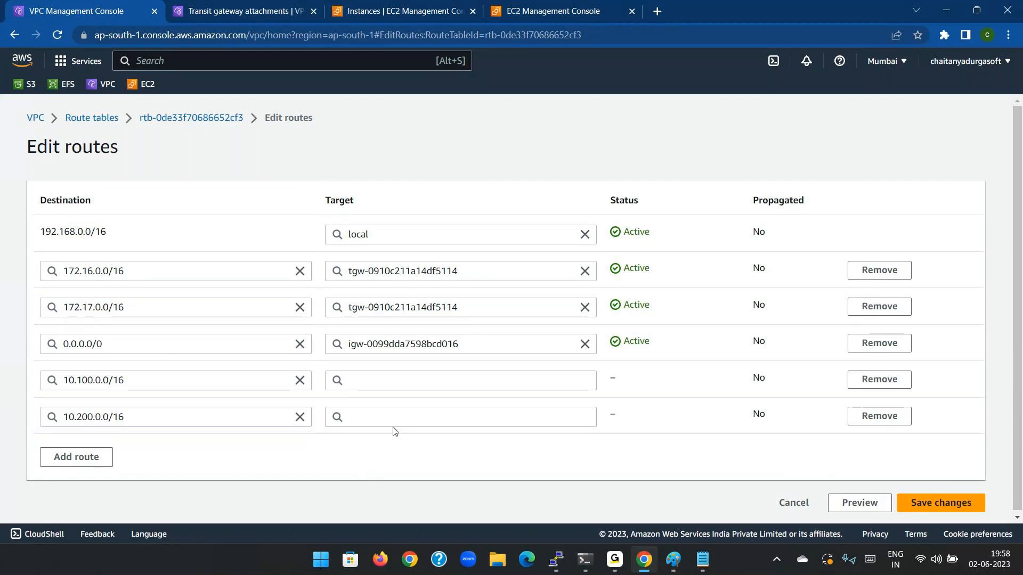
# - Set transit gateway tgw-0910c211a14df5114 as the target of both new routes, save the changes, and switch to the PuTTY terminals
pyautogui.click(403, 390)
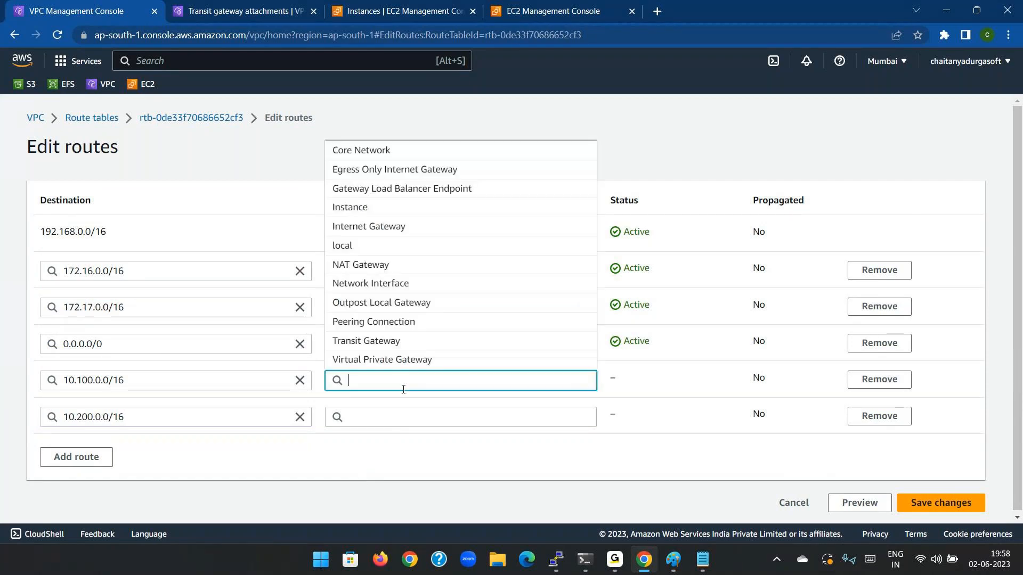
pyautogui.click(415, 341)
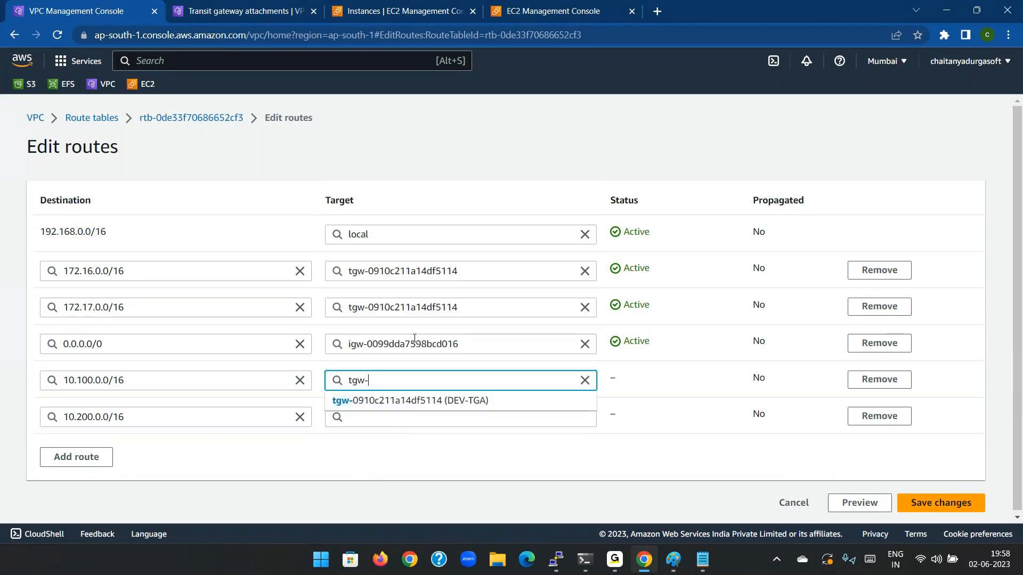
pyautogui.click(426, 404)
pyautogui.click(426, 411)
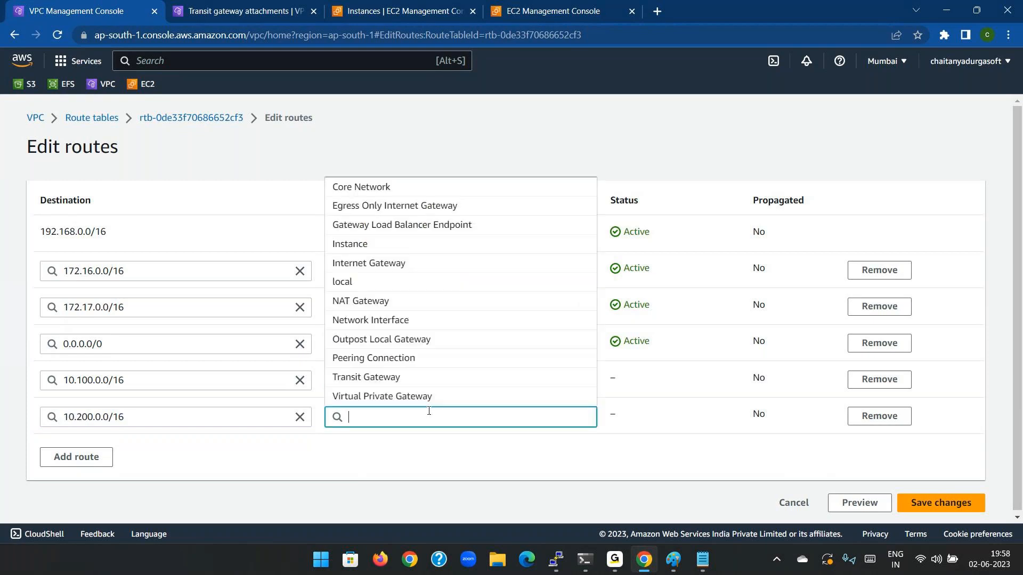
pyautogui.click(421, 377)
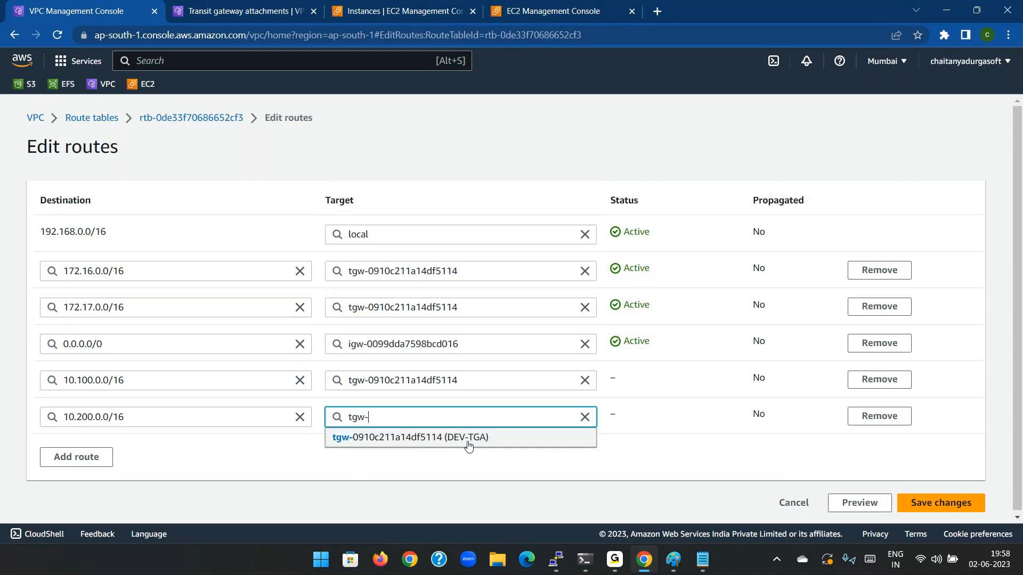
pyautogui.click(469, 446)
pyautogui.click(941, 503)
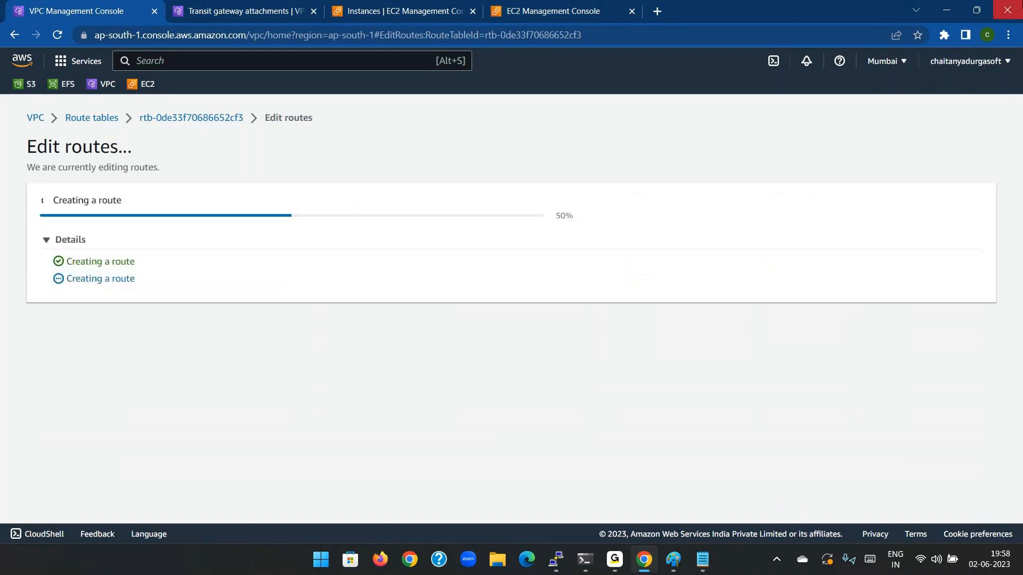
pyautogui.click(947, 10)
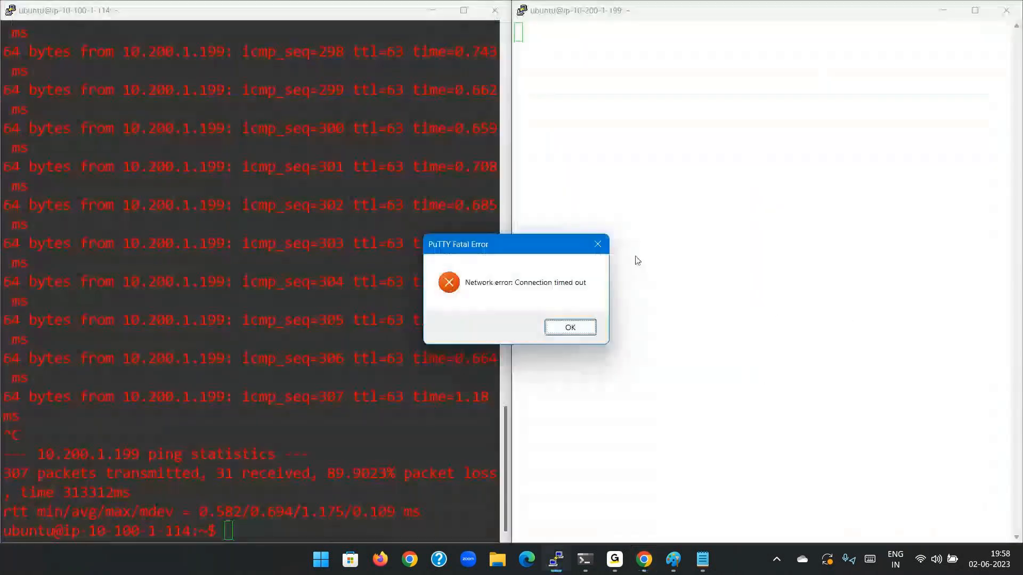
# - Dismiss the PuTTY connection error, close the inactive terminal session, and switch to the AWS console
pyautogui.click(570, 327)
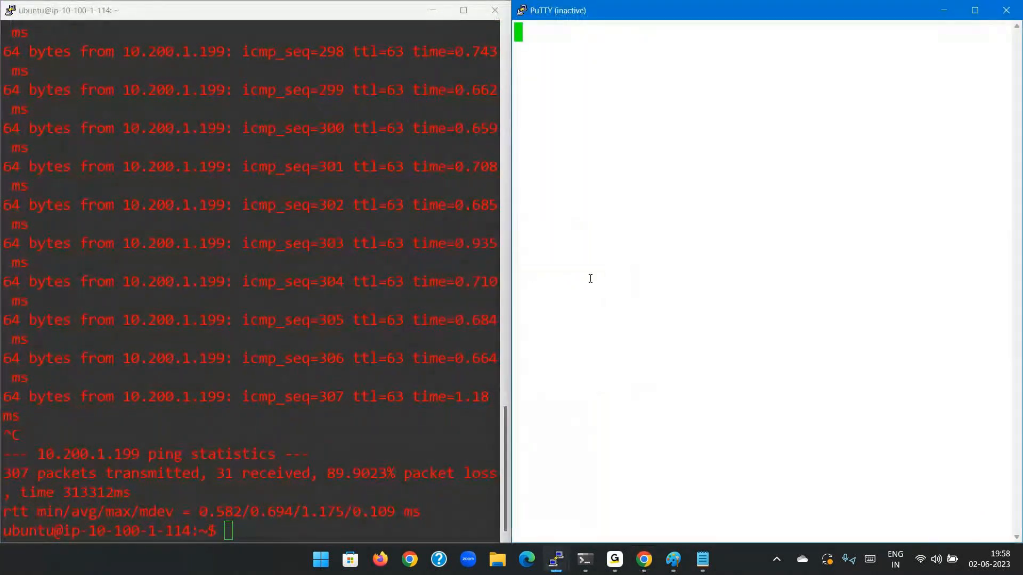
pyautogui.click(1019, 12)
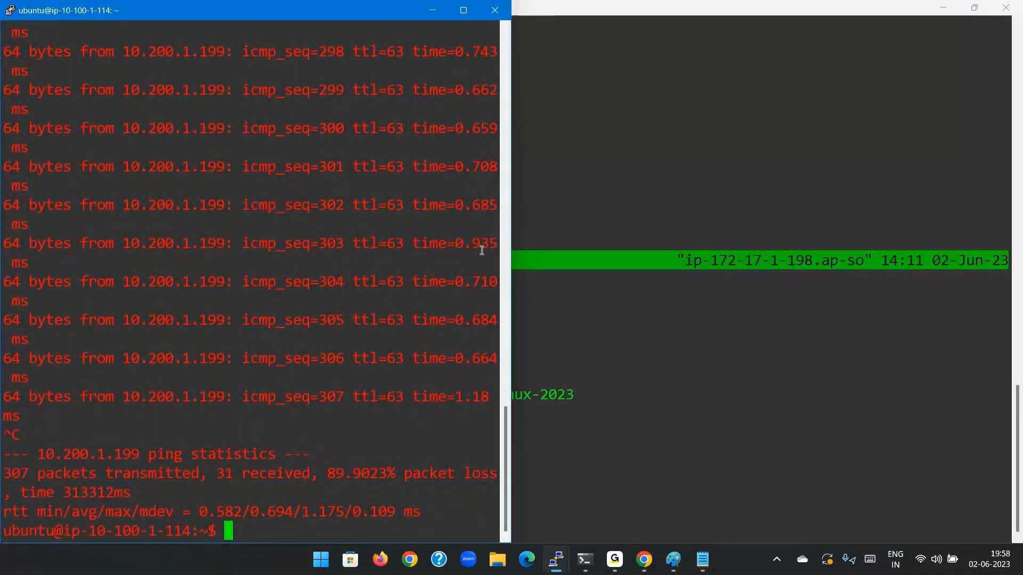
pyautogui.click(639, 560)
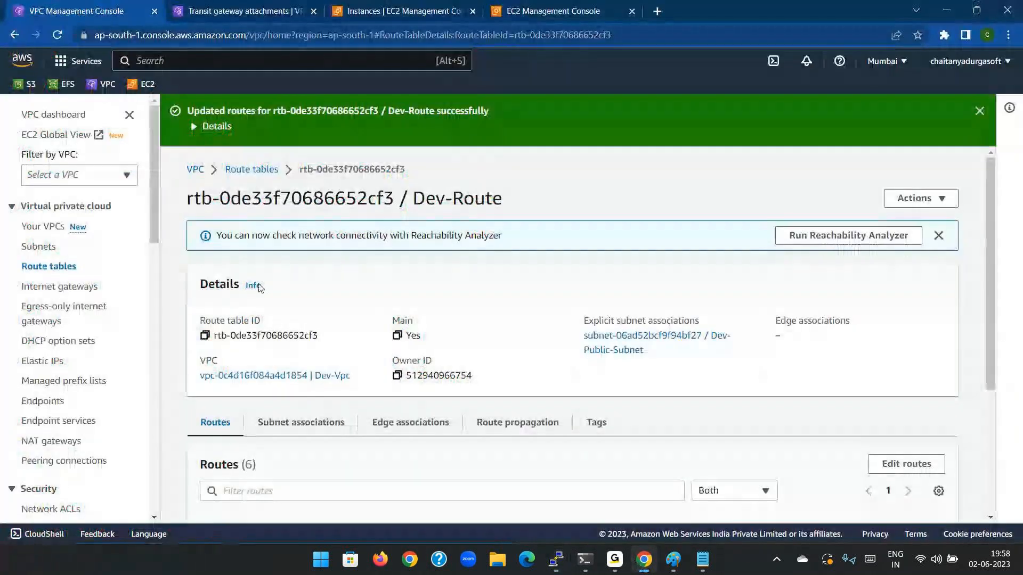
# - In the Paint diagram, draw freehand arrows from Dev-Vpc to AWSB13-TGW and from AWSB13-TGW to AWSB13-TGW-OHIO
pyautogui.click(673, 559)
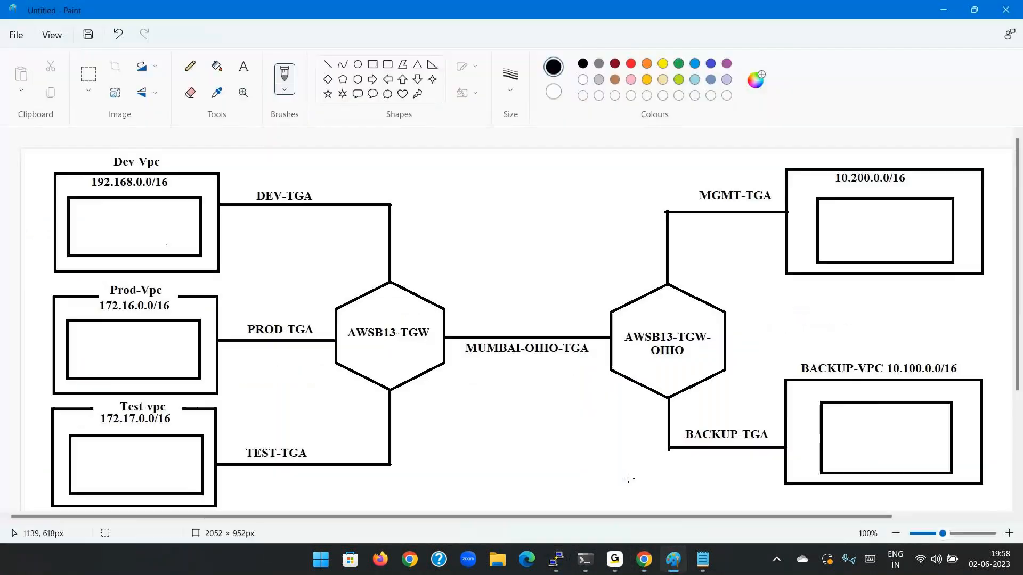
pyautogui.moveTo(184, 217)
pyautogui.mouseDown()
pyautogui.moveTo(221, 194)
pyautogui.moveTo(283, 187)
pyautogui.moveTo(363, 282)
pyautogui.moveTo(366, 305)
pyautogui.moveTo(353, 301)
pyautogui.moveTo(388, 291)
pyautogui.mouseUp()
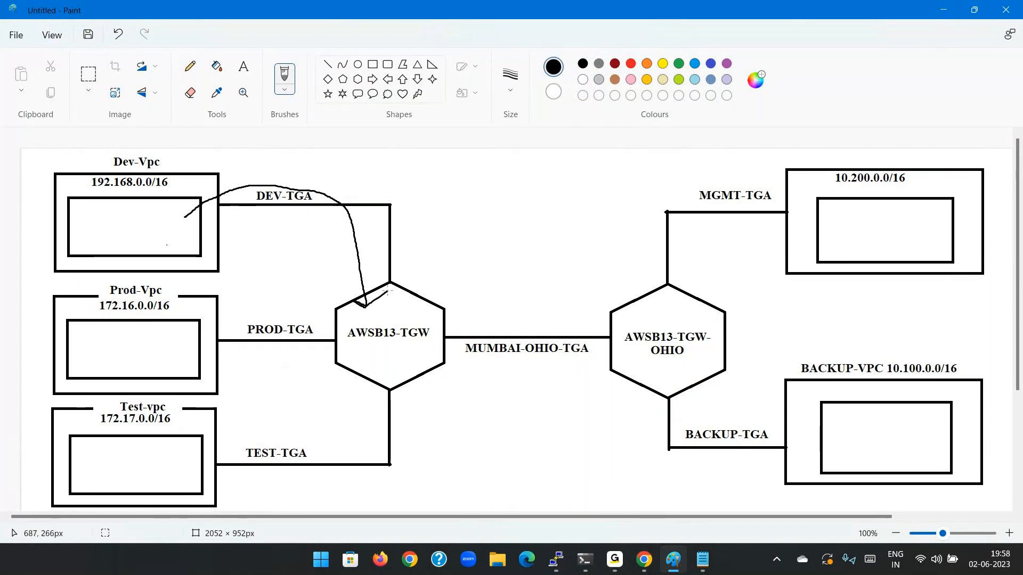
pyautogui.moveTo(377, 317)
pyautogui.mouseDown()
pyautogui.moveTo(613, 290)
pyautogui.moveTo(644, 314)
pyautogui.moveTo(659, 300)
pyautogui.mouseUp()
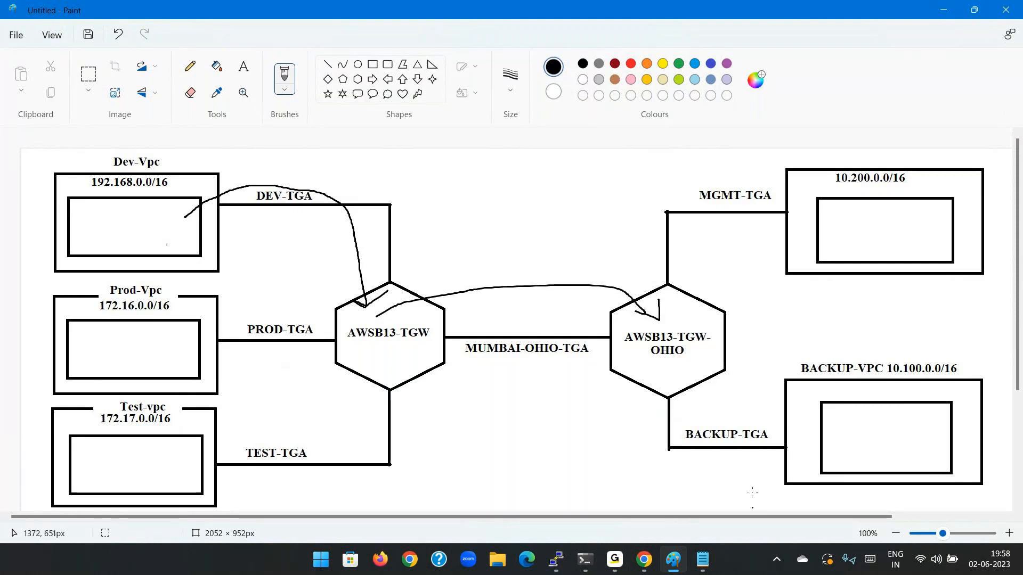
# - In the AWS console, show the routes of the Mumbai transit gateway route table
pyautogui.click(644, 560)
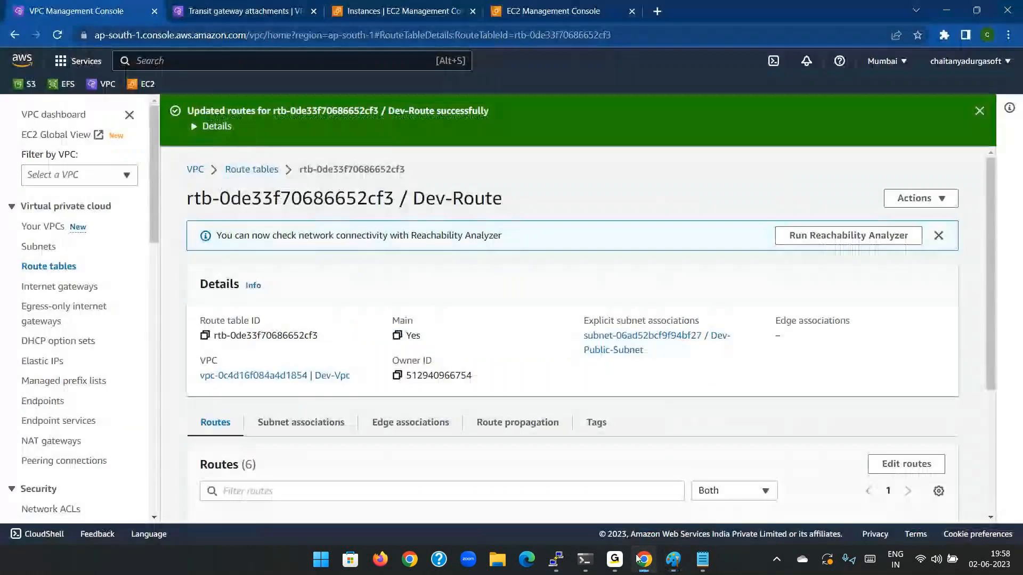
pyautogui.scroll(-5, 64, 421)
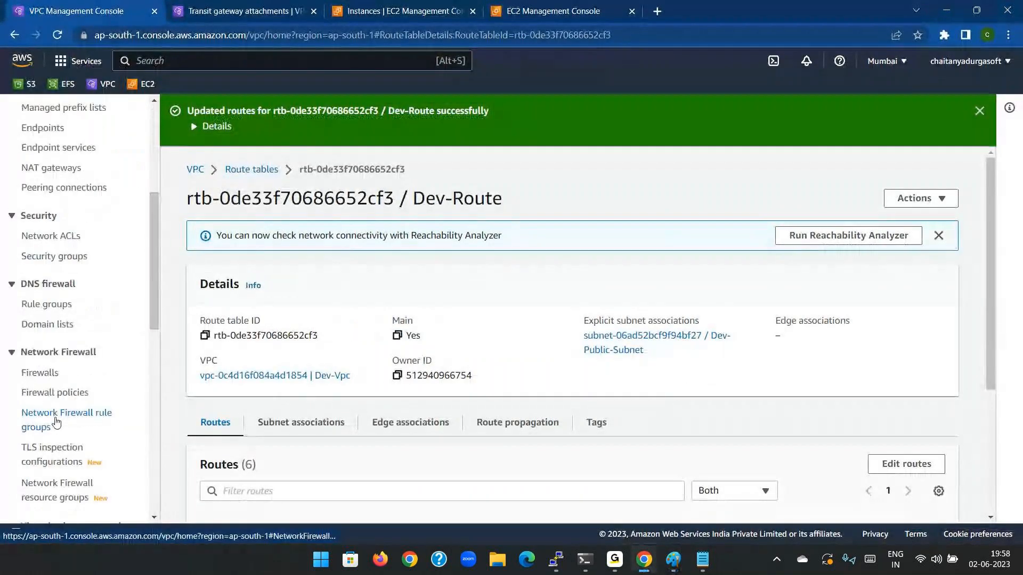
pyautogui.scroll(4, 102, 214)
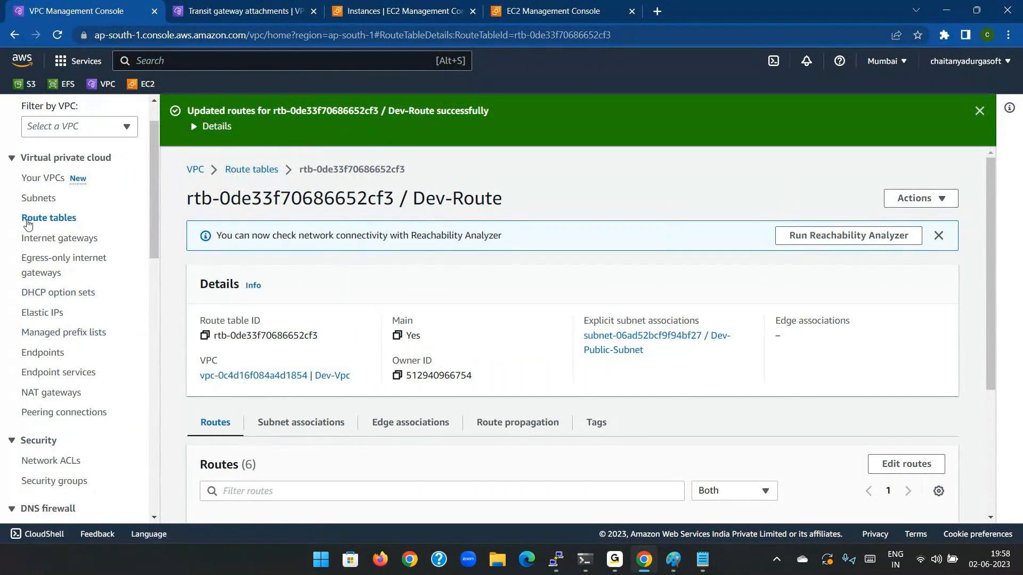
pyautogui.scroll(-8, 35, 236)
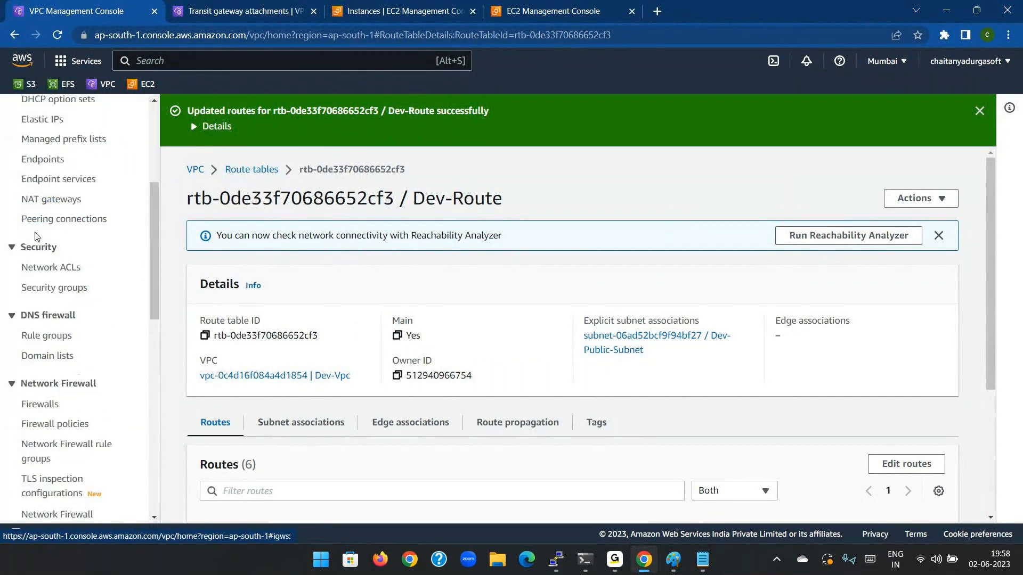
pyautogui.scroll(-4, 35, 237)
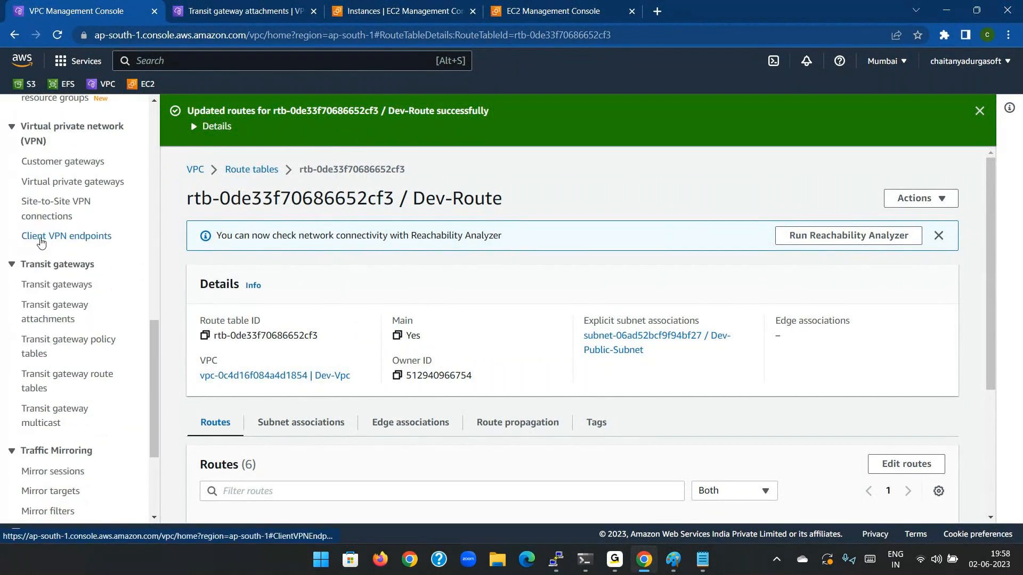
pyautogui.click(74, 374)
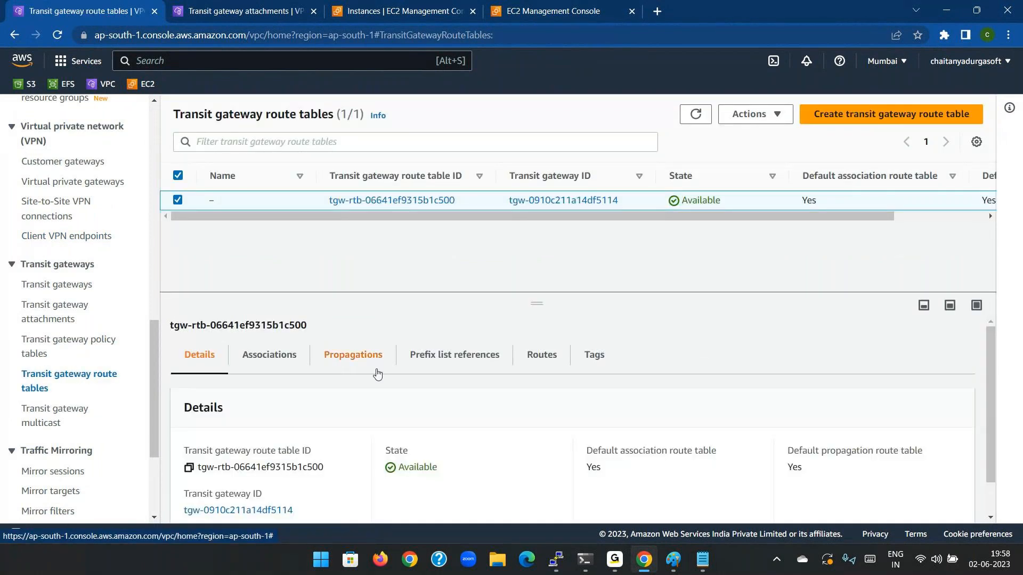
pyautogui.click(541, 355)
pyautogui.scroll(-4, 586, 392)
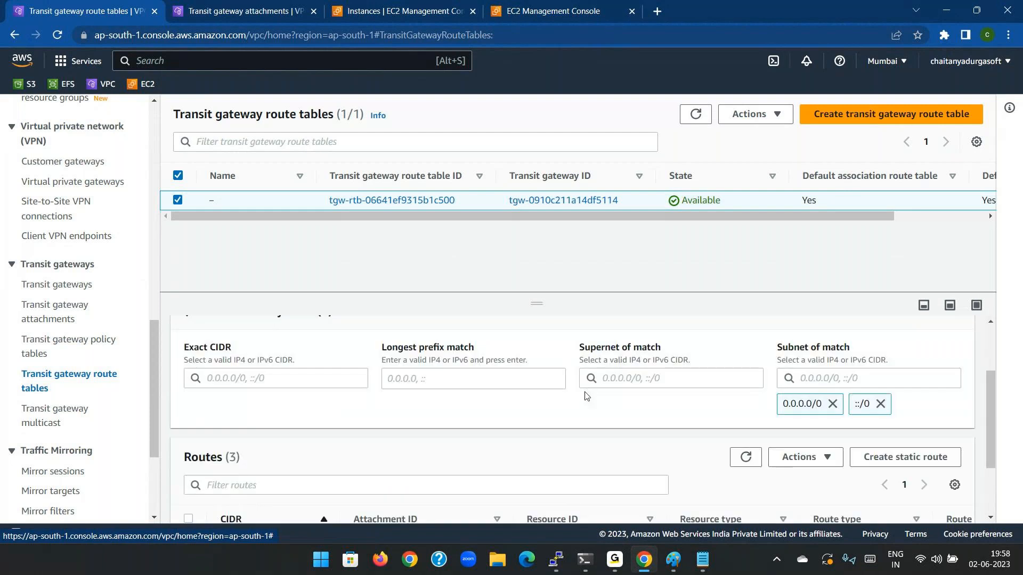
# - Start creating a static route in the Mumbai transit gateway route table and begin entering its CIDR
pyautogui.click(909, 362)
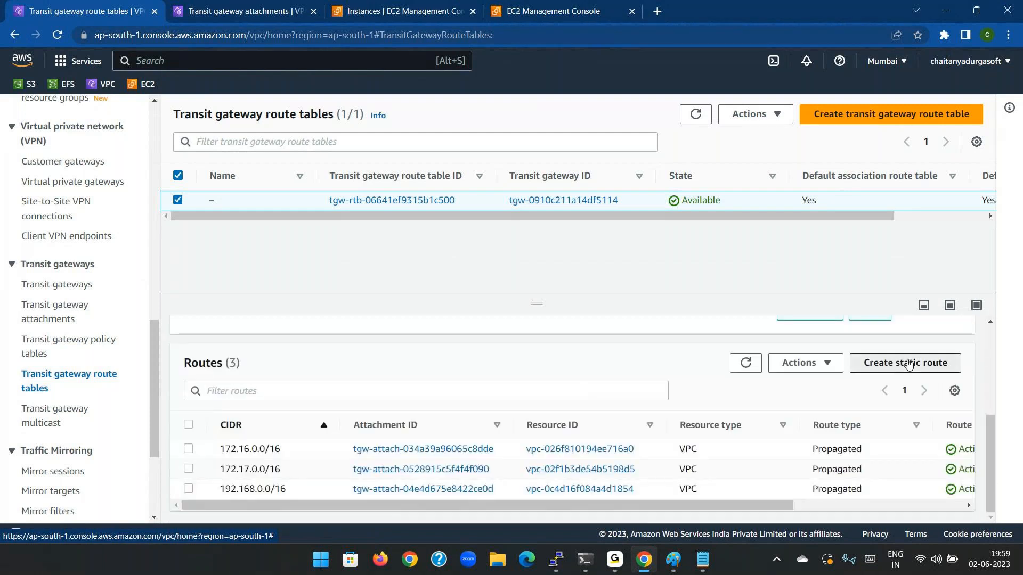
pyautogui.click(321, 353)
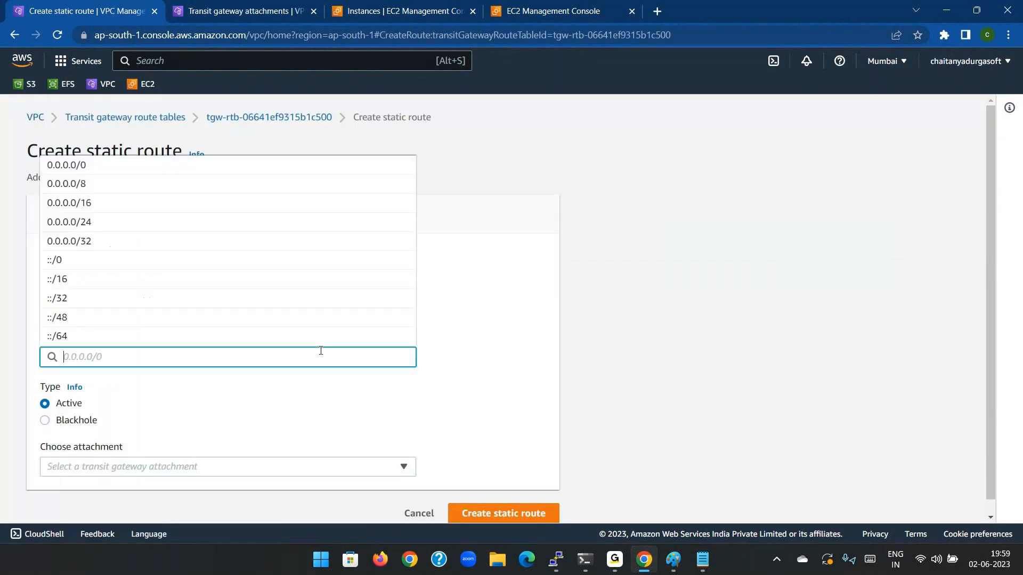
pyautogui.write('1')
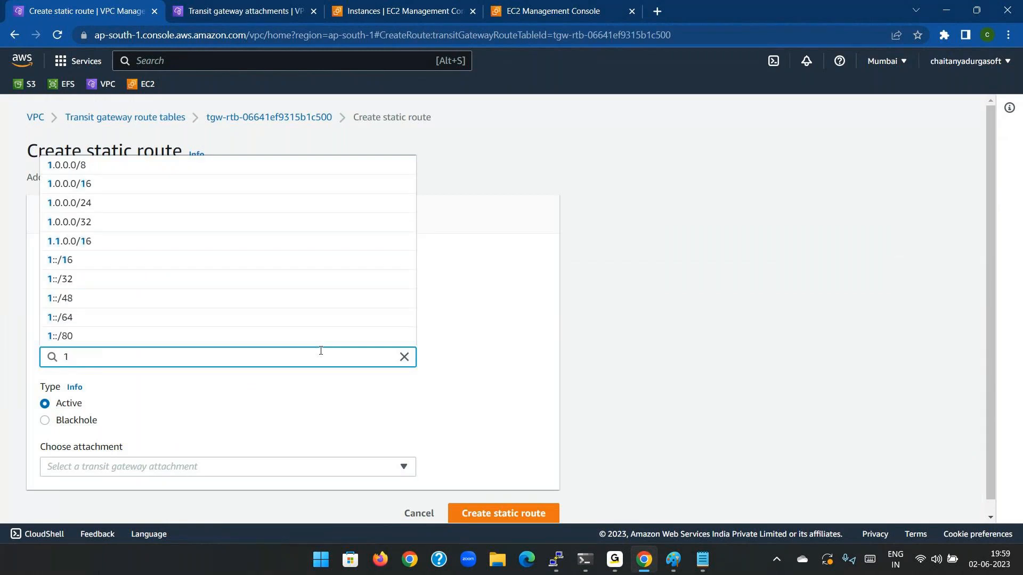
# - Switch to Paint and undo the freehand arrows drawn from Dev-Vpc and between the two transit gateway hexagons
pyautogui.click(683, 561)
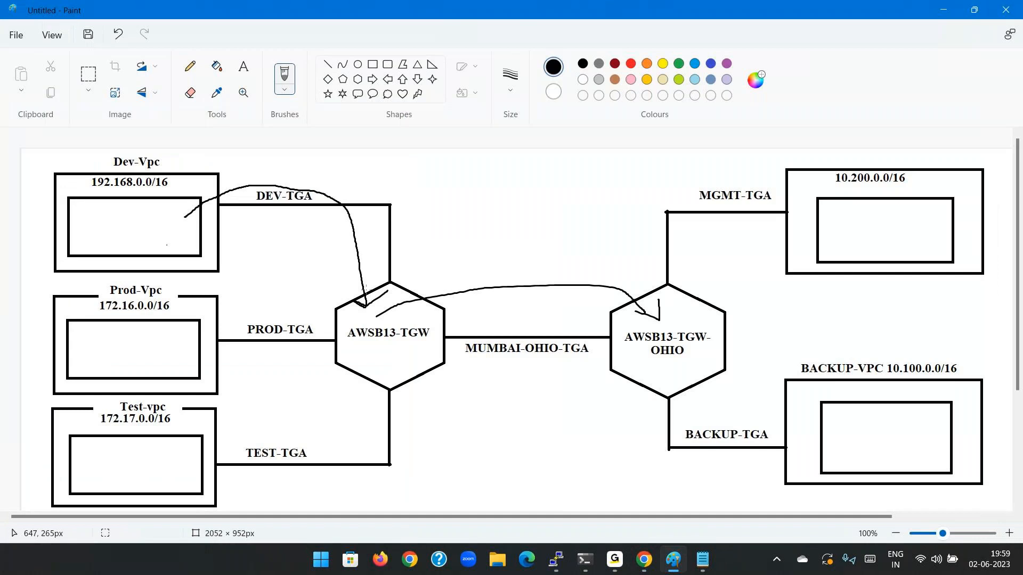
pyautogui.hotkey('ctrl', 'z')
pyautogui.hotkey('ctrl', 'z')
pyautogui.hotkey('ctrl', 'z')
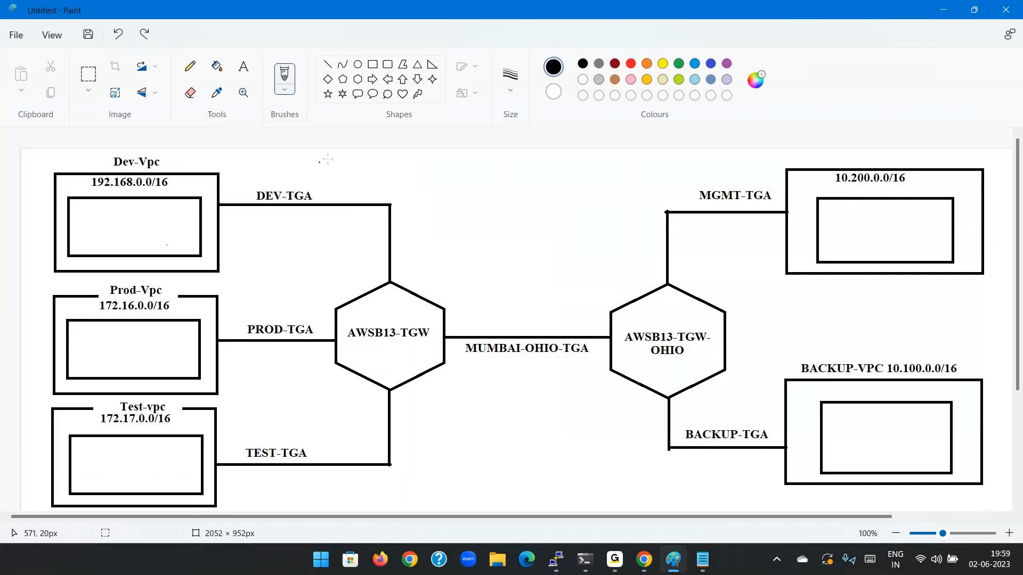
# - Draw a freehand arrow from Dev-Vpc to the AWSB13-TGW hexagon, undoing the other trial strokes around it
pyautogui.moveTo(849, 192)
pyautogui.mouseDown()
pyautogui.moveTo(793, 270)
pyautogui.moveTo(750, 245)
pyautogui.mouseUp()
pyautogui.hotkey('ctrl', 'z')
pyautogui.moveTo(221, 195)
pyautogui.mouseDown()
pyautogui.moveTo(295, 149)
pyautogui.moveTo(379, 287)
pyautogui.moveTo(364, 292)
pyautogui.moveTo(376, 304)
pyautogui.moveTo(384, 296)
pyautogui.mouseUp()
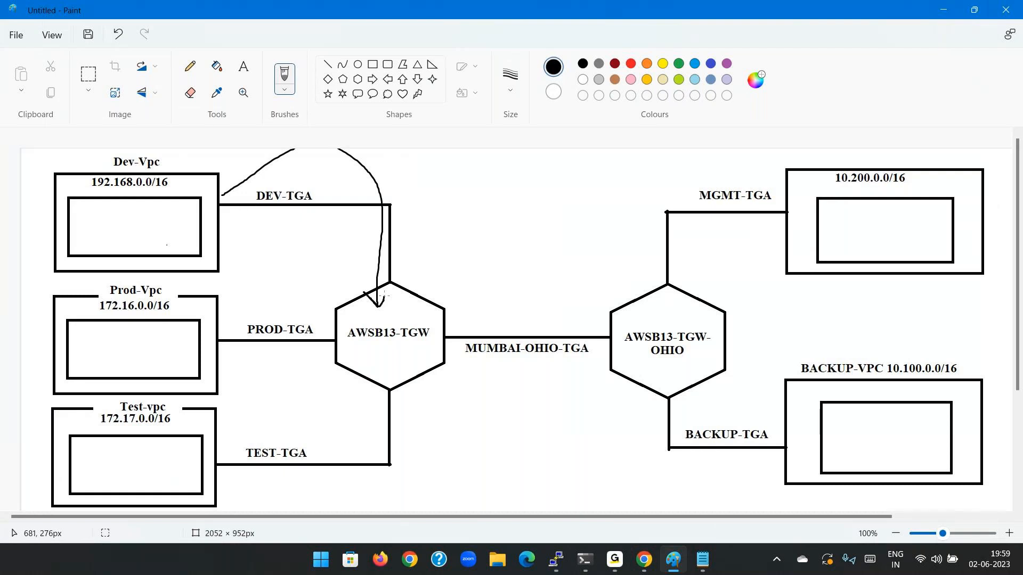
pyautogui.moveTo(331, 285); pyautogui.dragTo(318, 286)
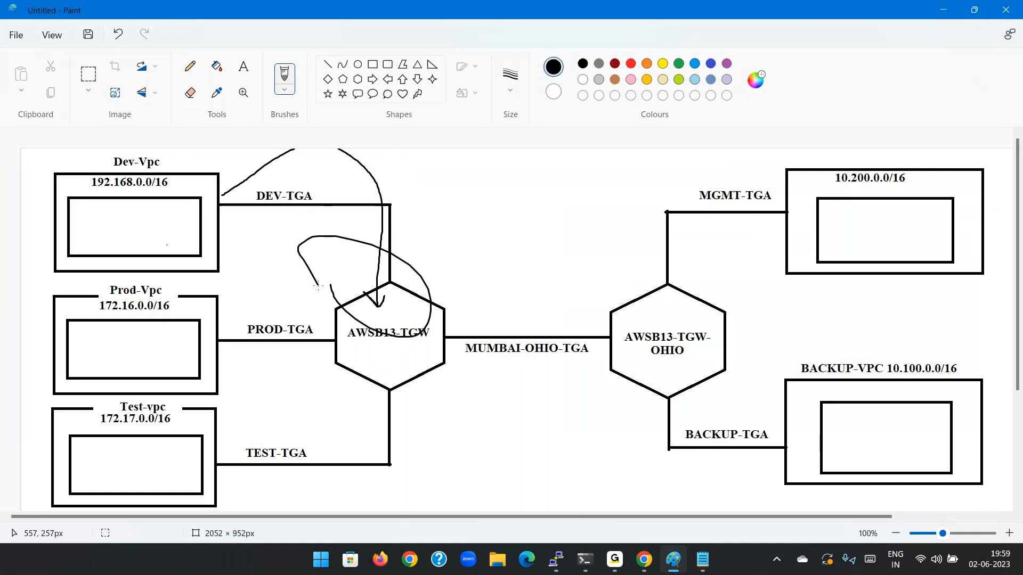
pyautogui.hotkey('ctrl', 'z')
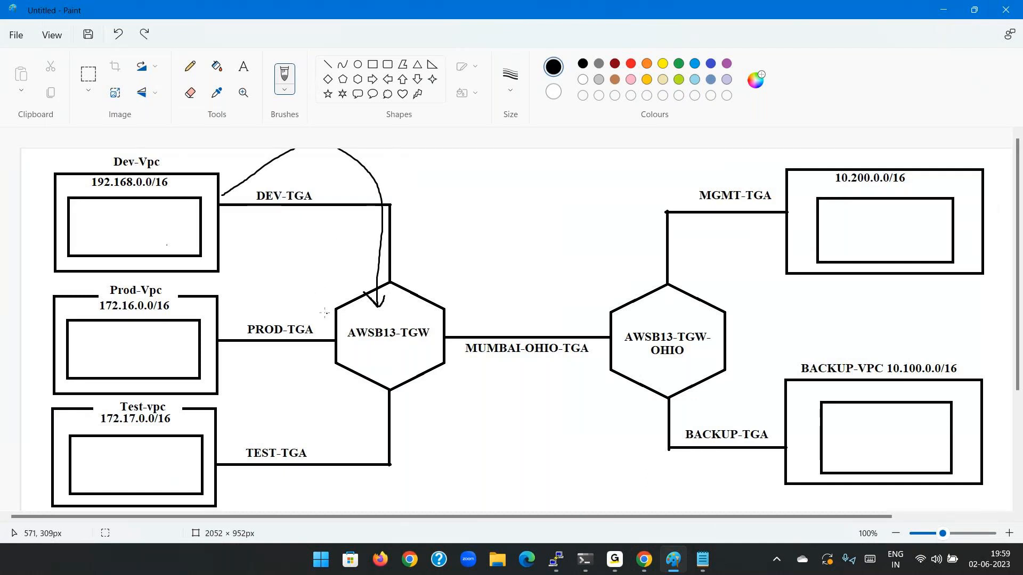
pyautogui.moveTo(372, 323)
pyautogui.mouseDown()
pyautogui.moveTo(534, 291)
pyautogui.moveTo(607, 321)
pyautogui.moveTo(579, 310)
pyautogui.moveTo(608, 301)
pyautogui.mouseUp()
pyautogui.hotkey('ctrl', 'z')
# - Back in the AWS console, set the static route's CIDR to 10.100.0.0/16, review the selectable attachments, and cancel the route
pyautogui.moveTo(675, 563)
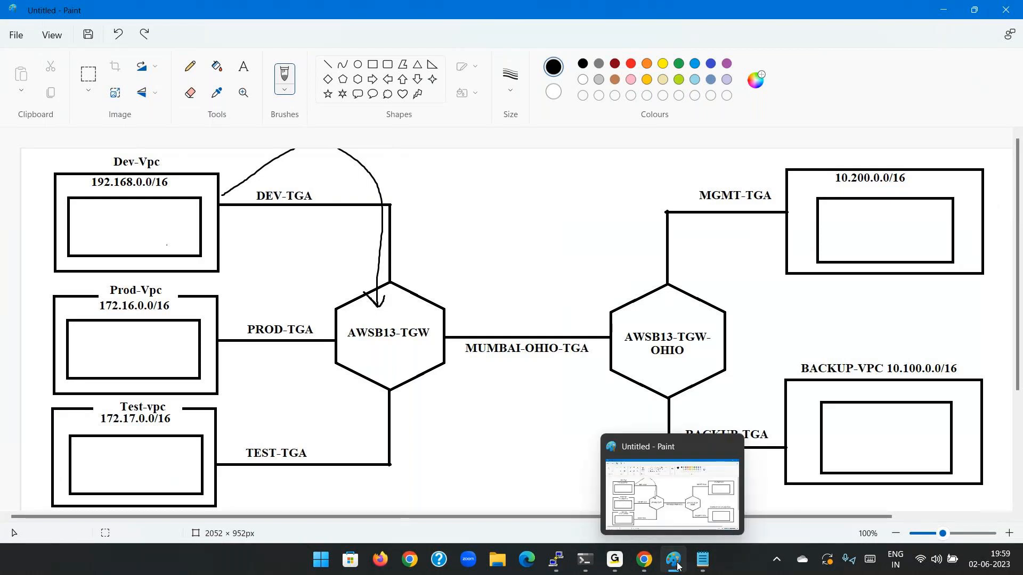
pyautogui.click(645, 566)
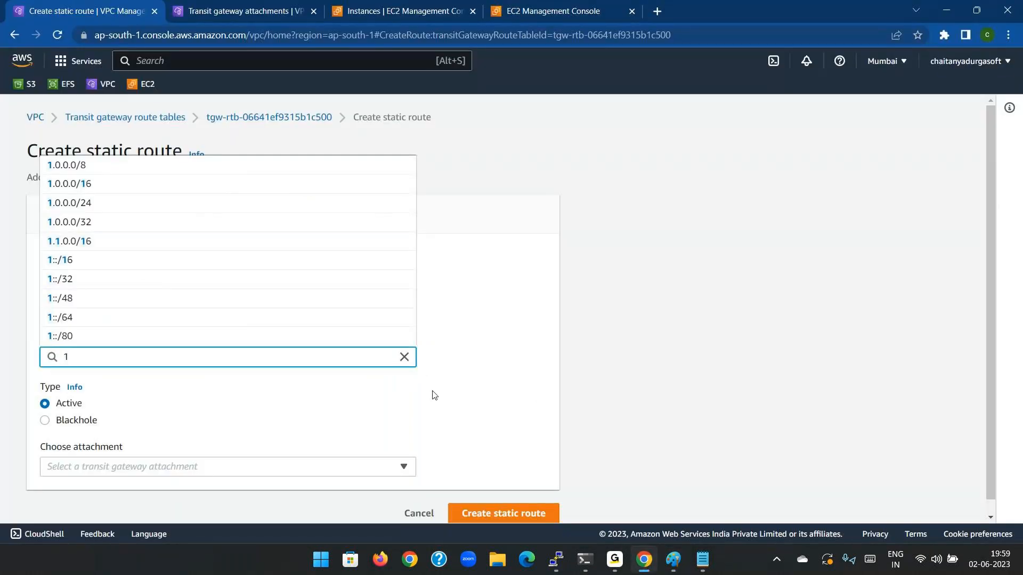
pyautogui.write('0.1')
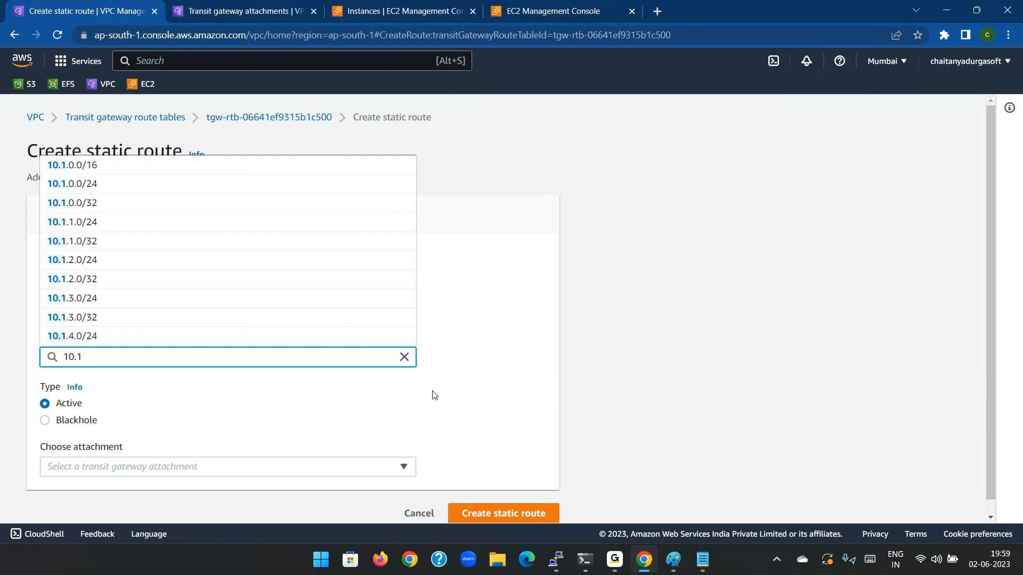
pyautogui.write('00.0.0')
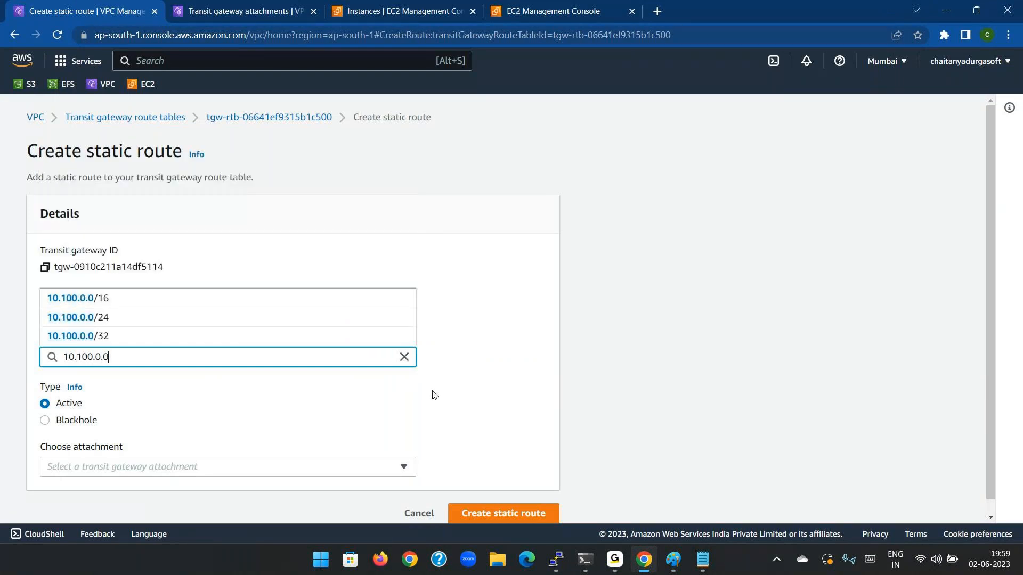
pyautogui.write('/16')
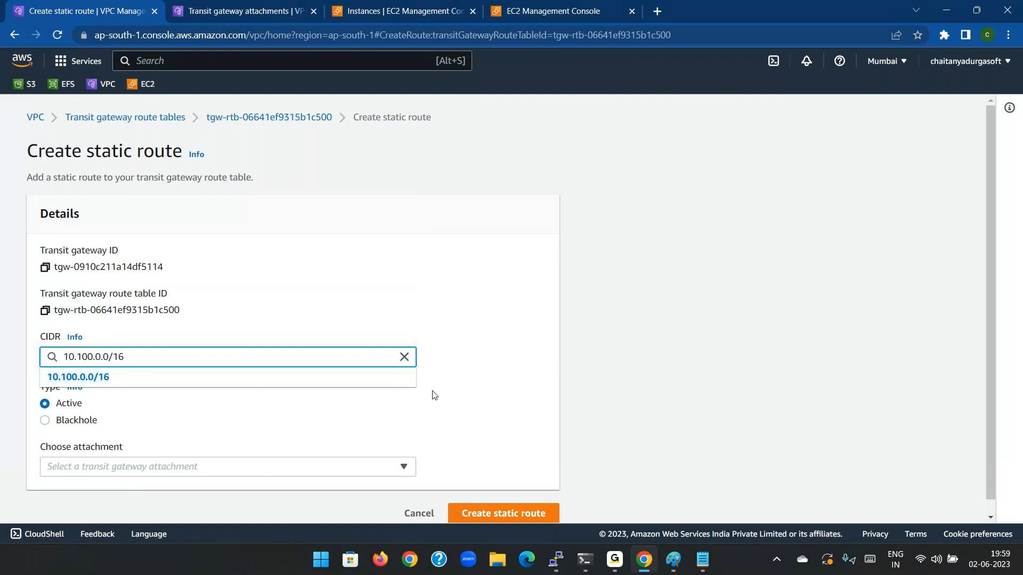
pyautogui.click(320, 378)
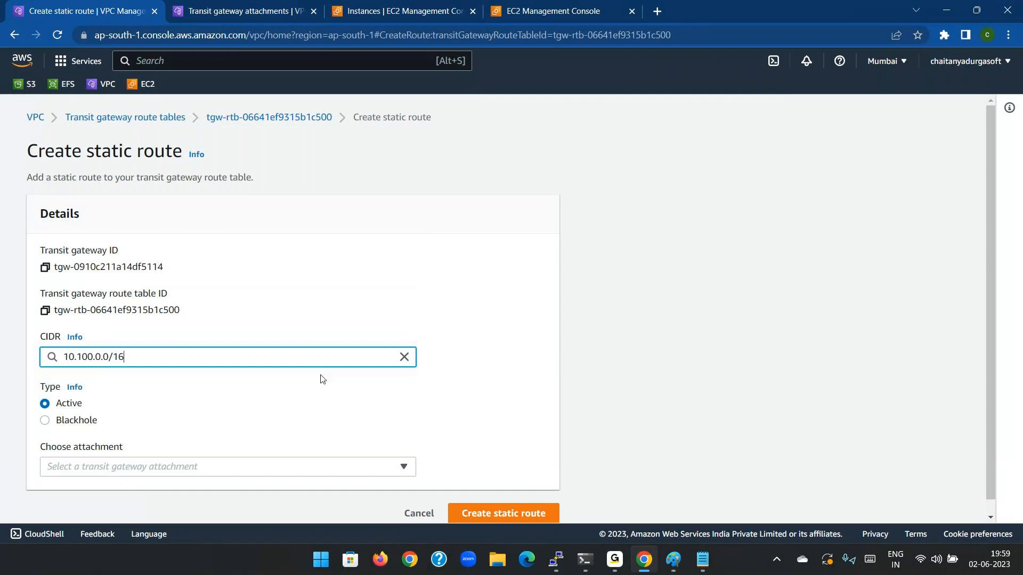
pyautogui.click(387, 467)
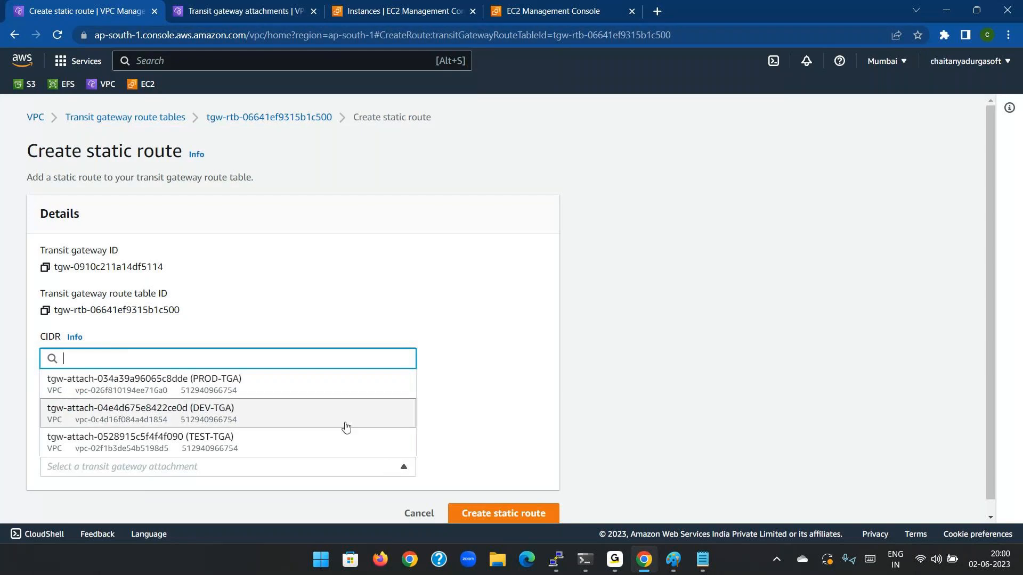
pyautogui.scroll(-1, 341, 435)
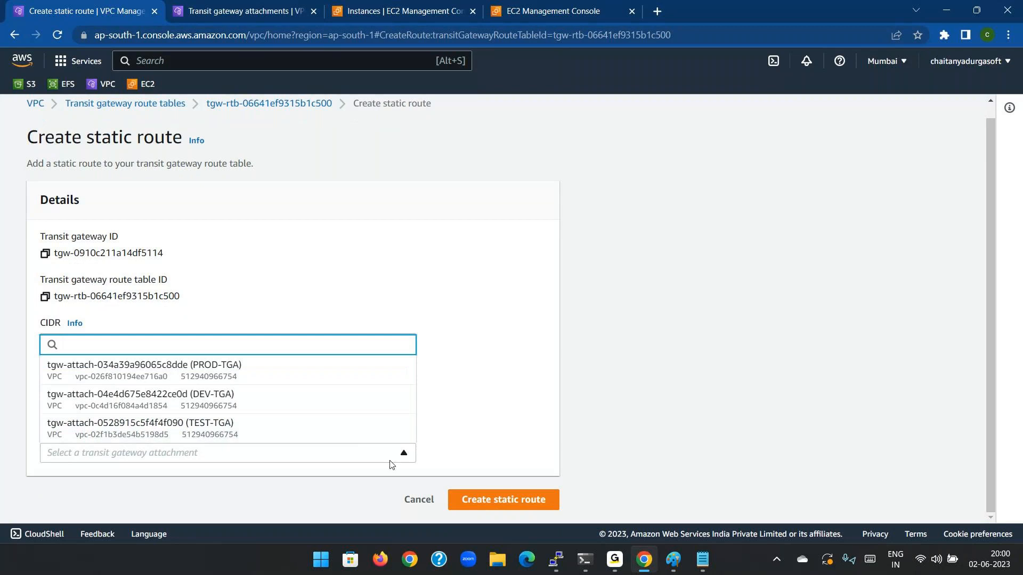
pyautogui.click(418, 503)
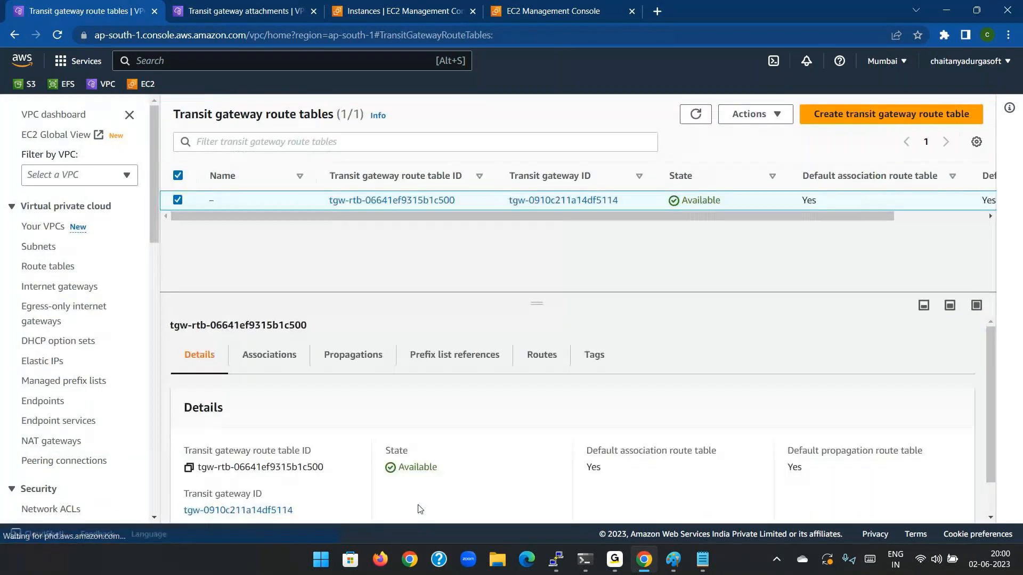
# - List all Mumbai transit gateway attachments without the attachment ID filter, and return to the transit gateway route tables
pyautogui.scroll(-5, 67, 458)
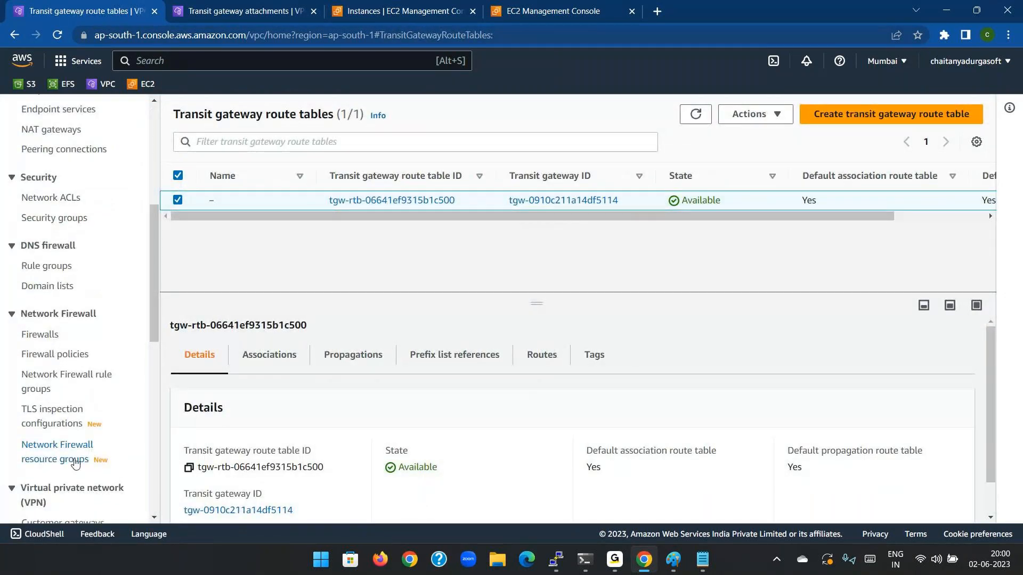
pyautogui.scroll(-5, 66, 458)
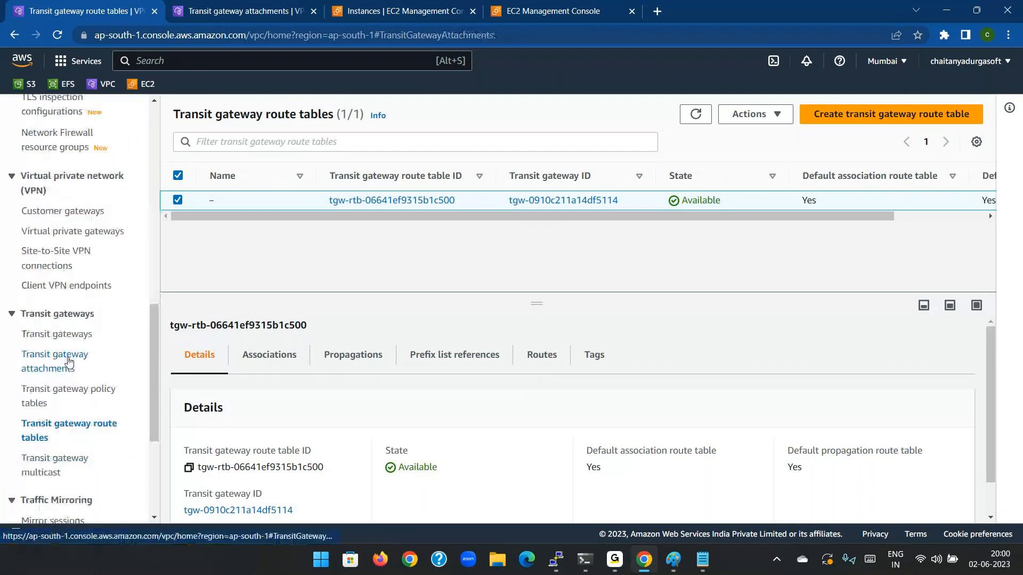
pyautogui.click(69, 362)
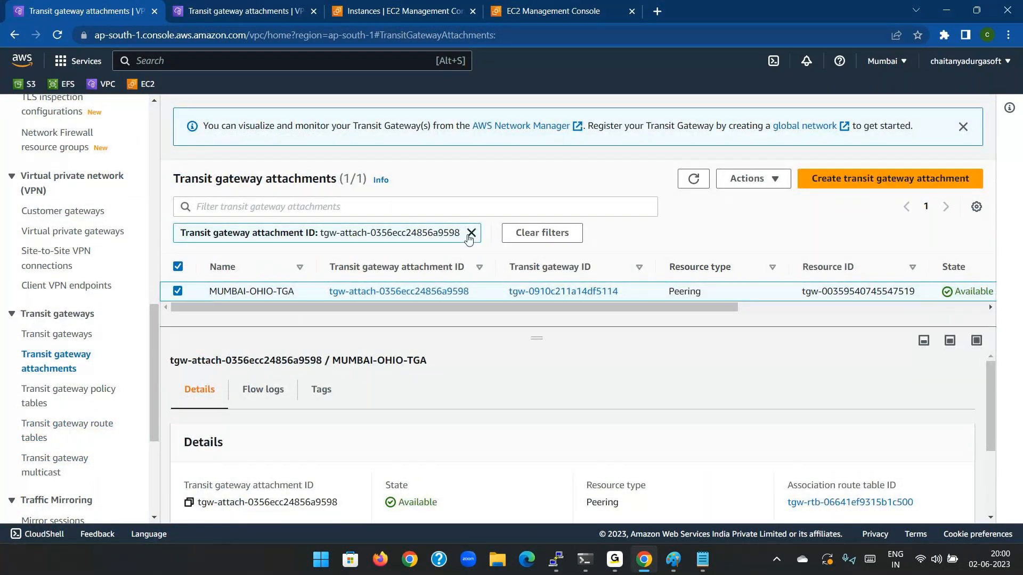
pyautogui.click(472, 233)
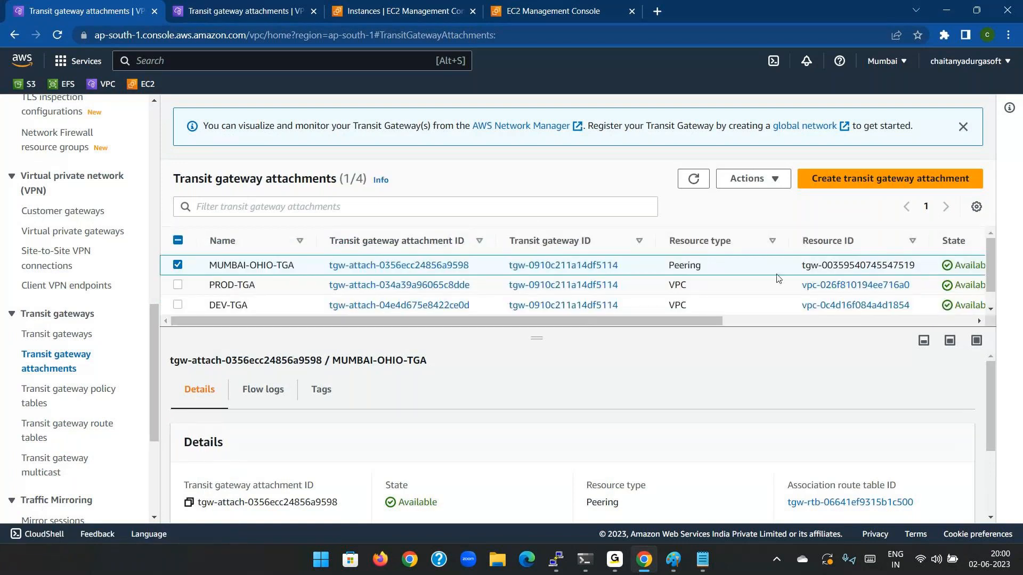
pyautogui.click(74, 432)
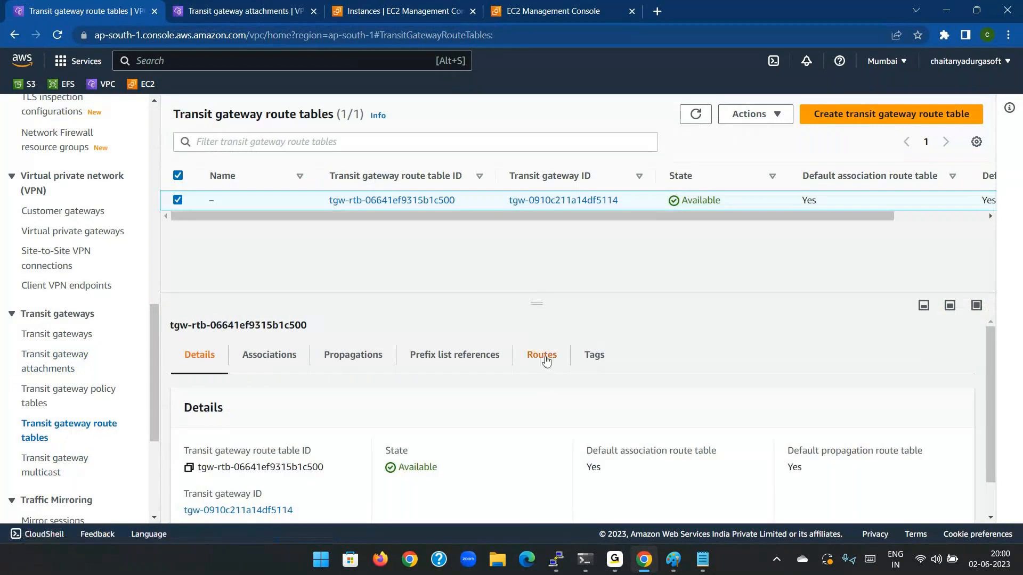
# - Create a static route for 10.100.0.0/16 in the Mumbai transit gateway route table through the MUMBAI-OHIO-TGA peering attachment
pyautogui.click(545, 361)
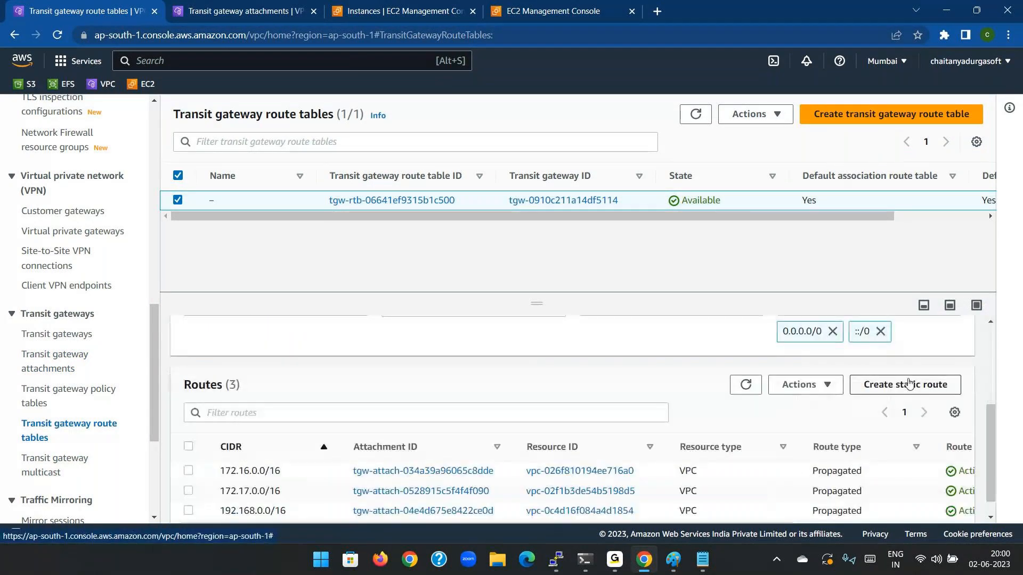
pyautogui.click(909, 383)
pyautogui.click(261, 362)
pyautogui.write('10.1')
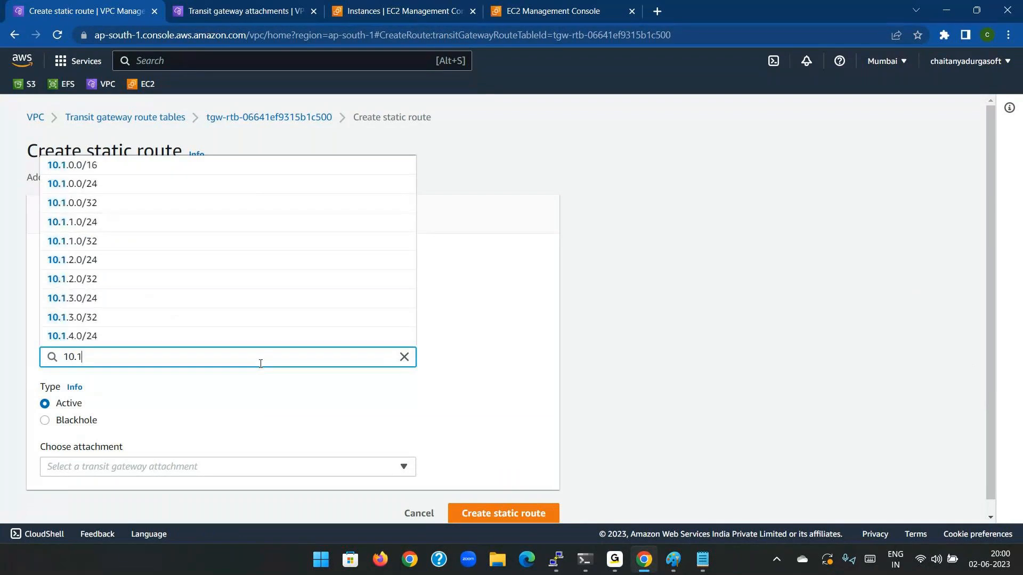
pyautogui.write('00.0.')
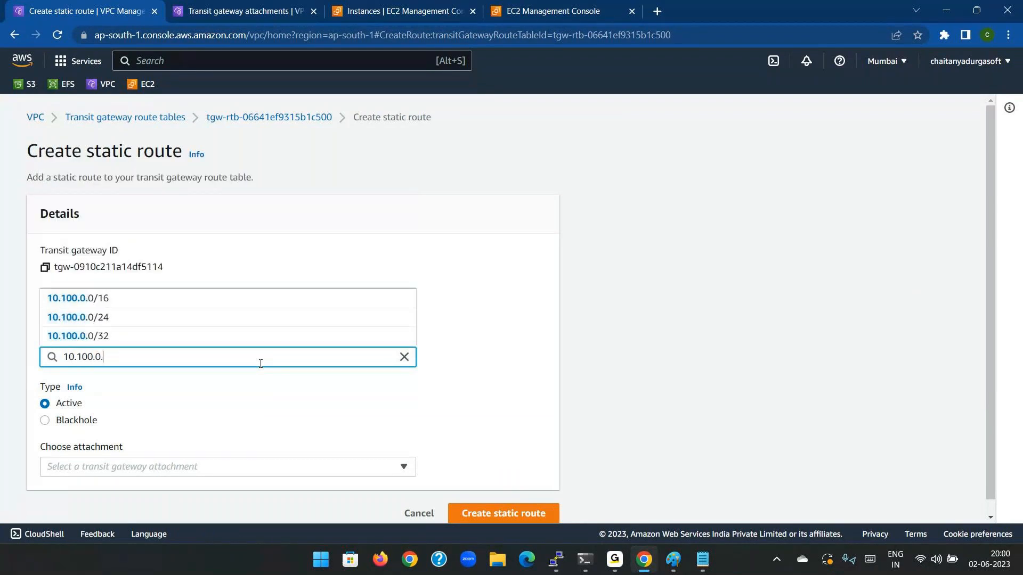
pyautogui.write('0/16')
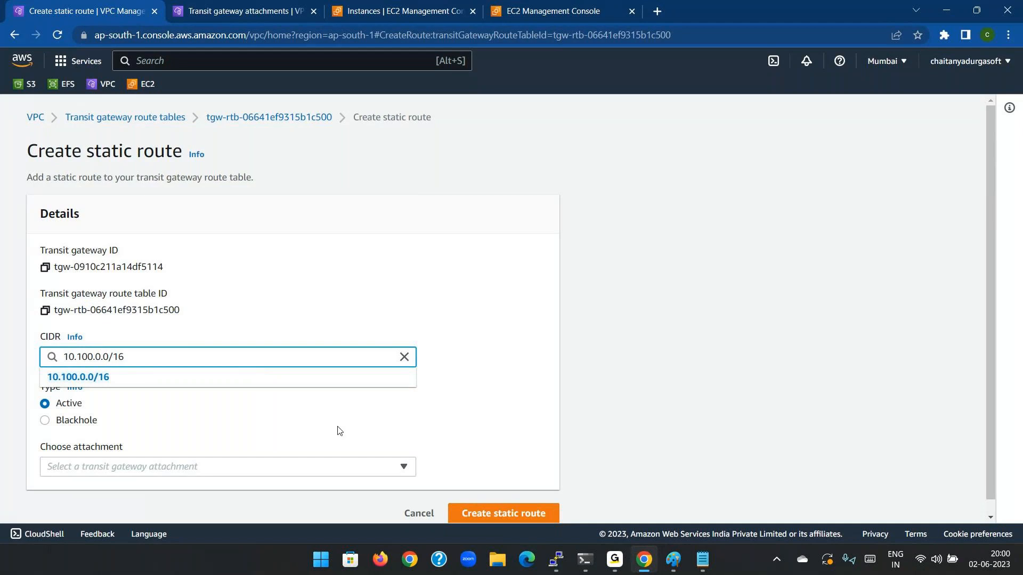
pyautogui.click(323, 470)
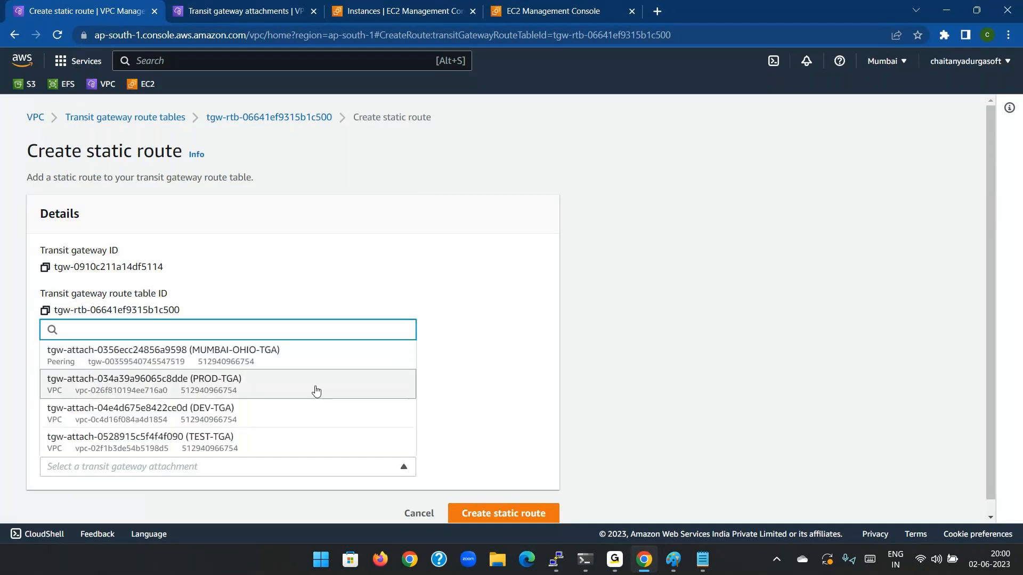
pyautogui.click(315, 366)
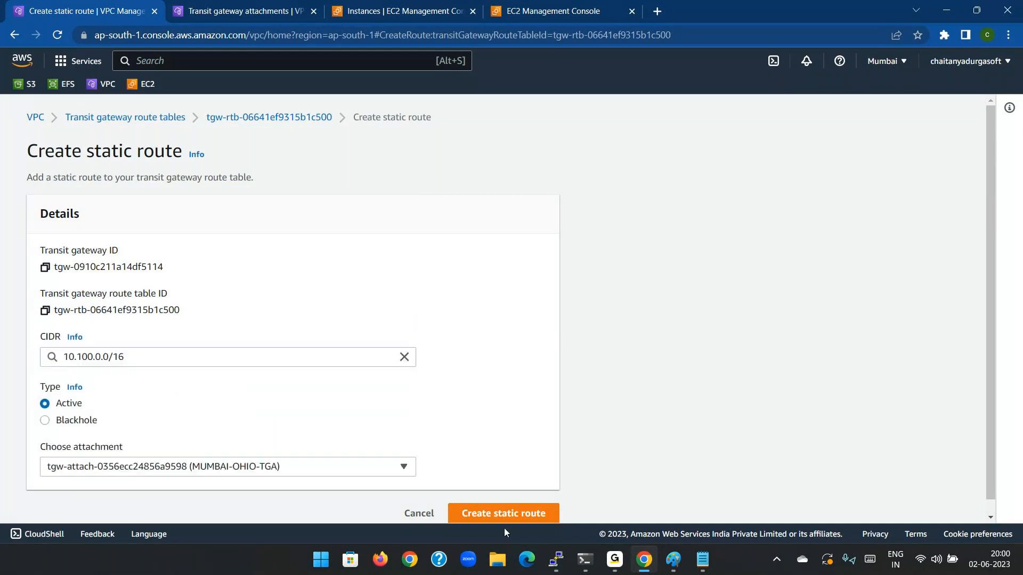
pyautogui.click(504, 514)
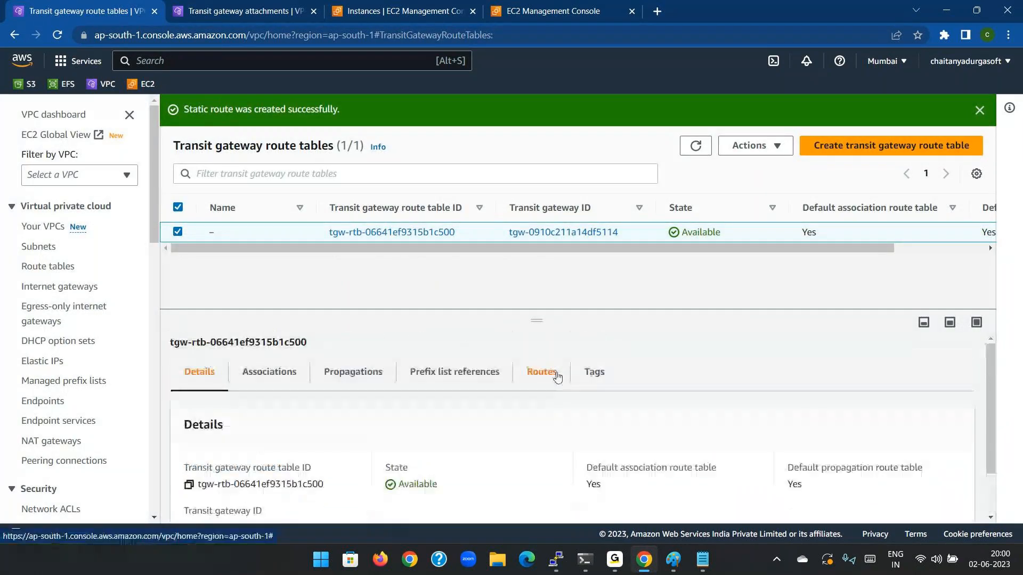
# - Create a second static route in the Mumbai transit gateway route table for 10.200.0.0/16 through the MUMBAI-OHIO-TGA attachment
pyautogui.click(541, 372)
pyautogui.scroll(-1, 841, 486)
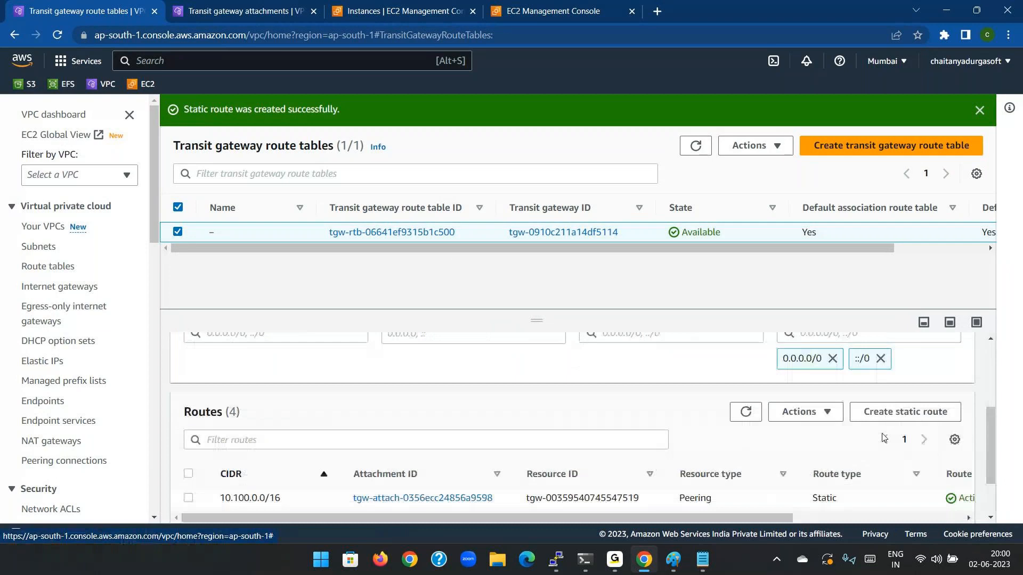
pyautogui.click(886, 413)
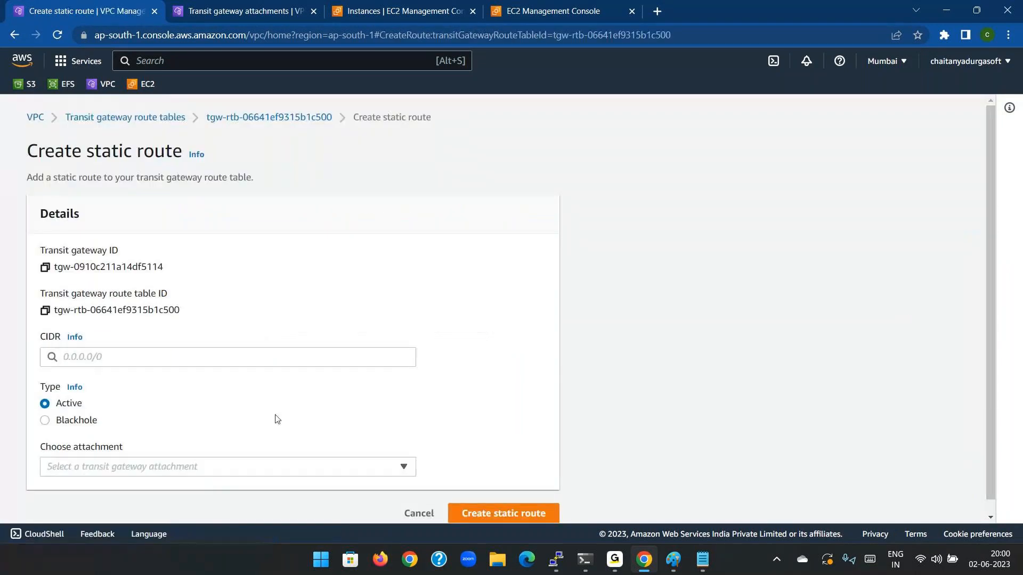
pyautogui.click(285, 356)
pyautogui.write('10.')
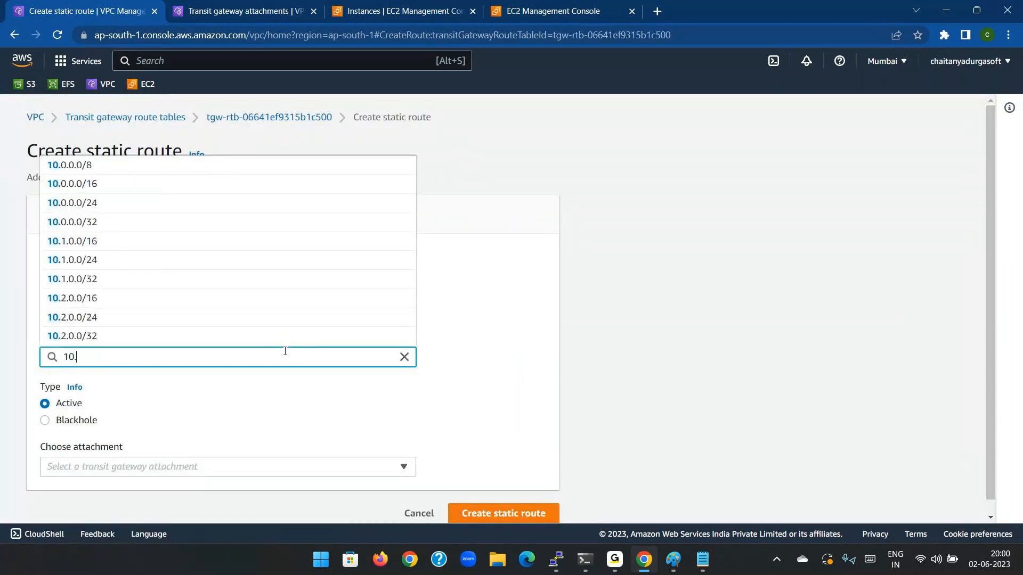
pyautogui.write('200')
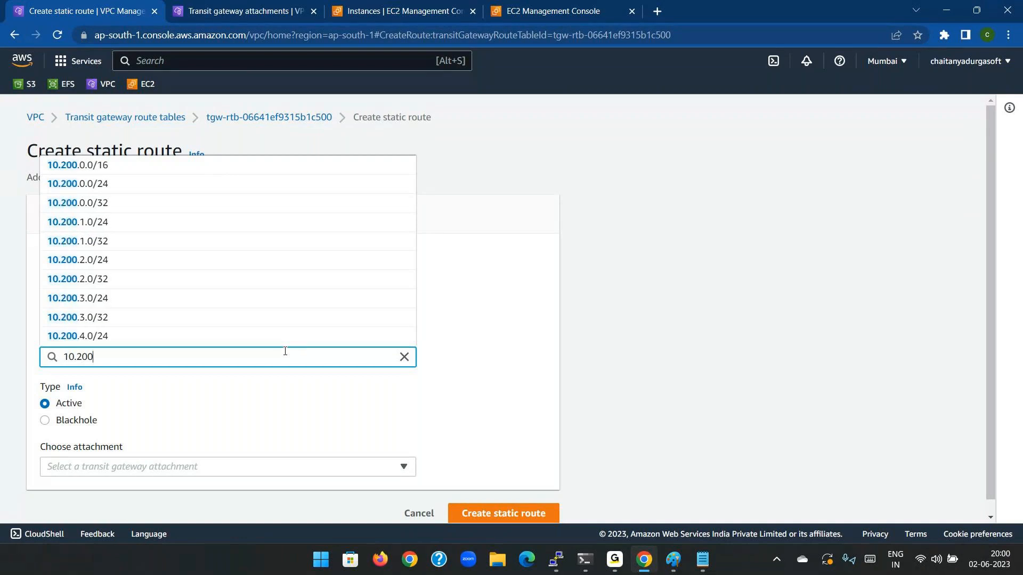
pyautogui.write('.0.0/')
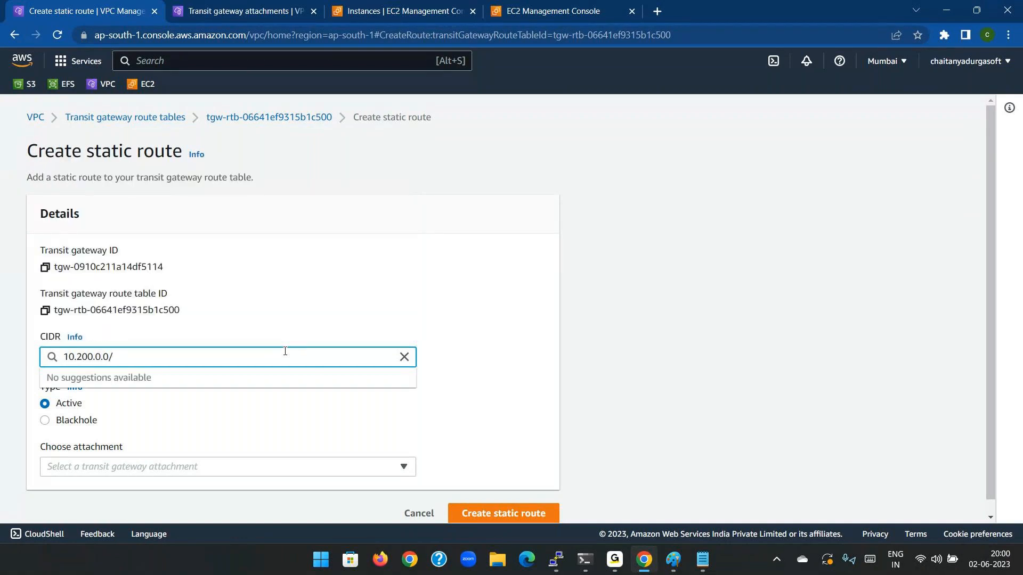
pyautogui.write('16')
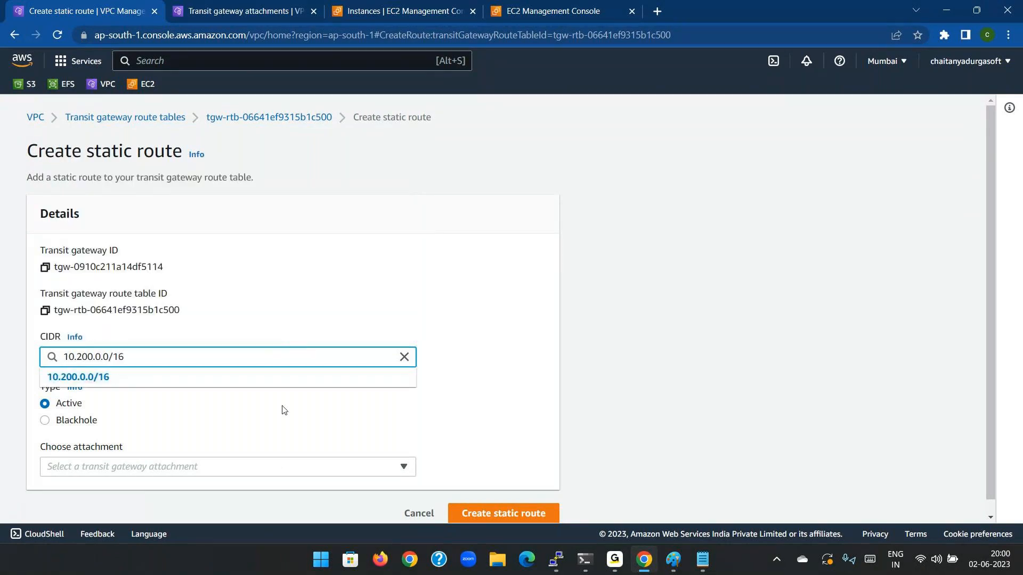
pyautogui.click(276, 467)
pyautogui.click(275, 360)
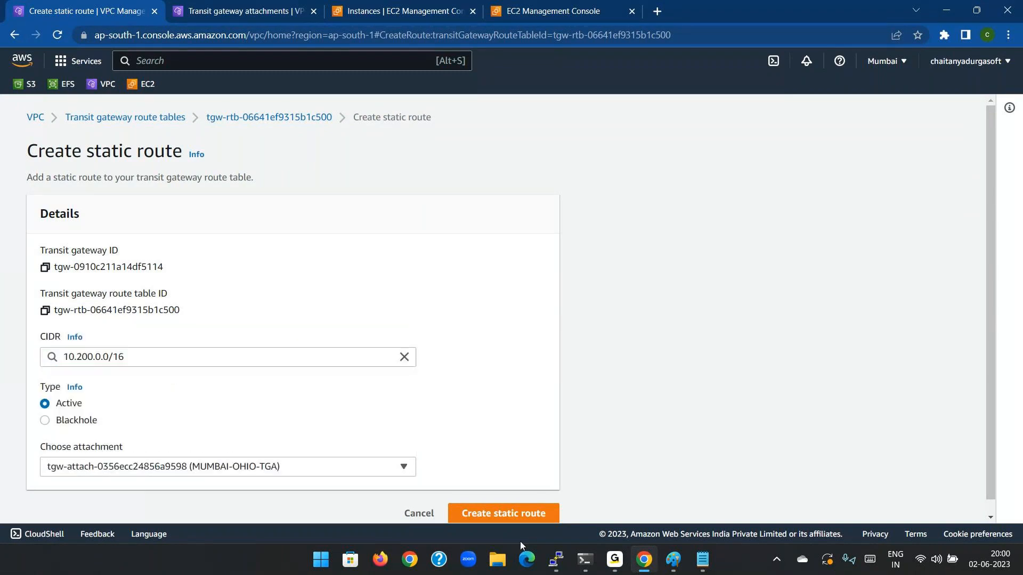
pyautogui.click(519, 518)
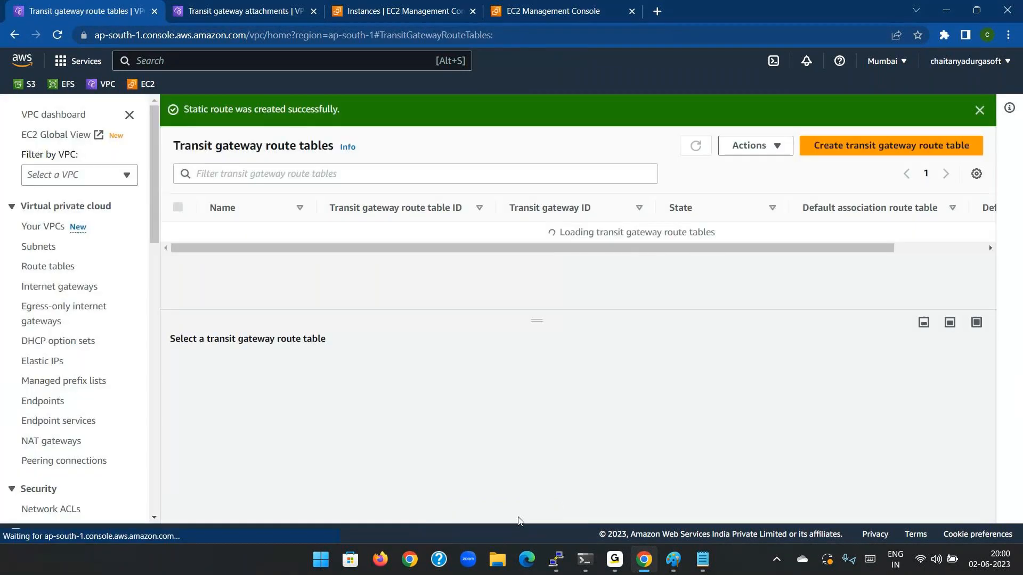
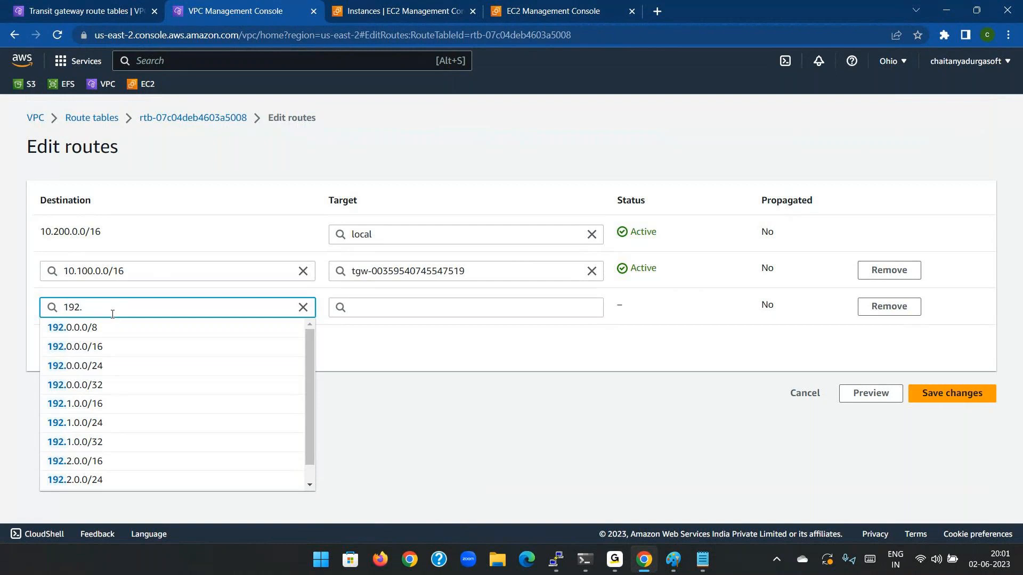
# - Set the new route in the Ohio VPC route table to destination 192.168.0.0/16 with the MGMT-TGA transit gateway as target
pyautogui.write('68')
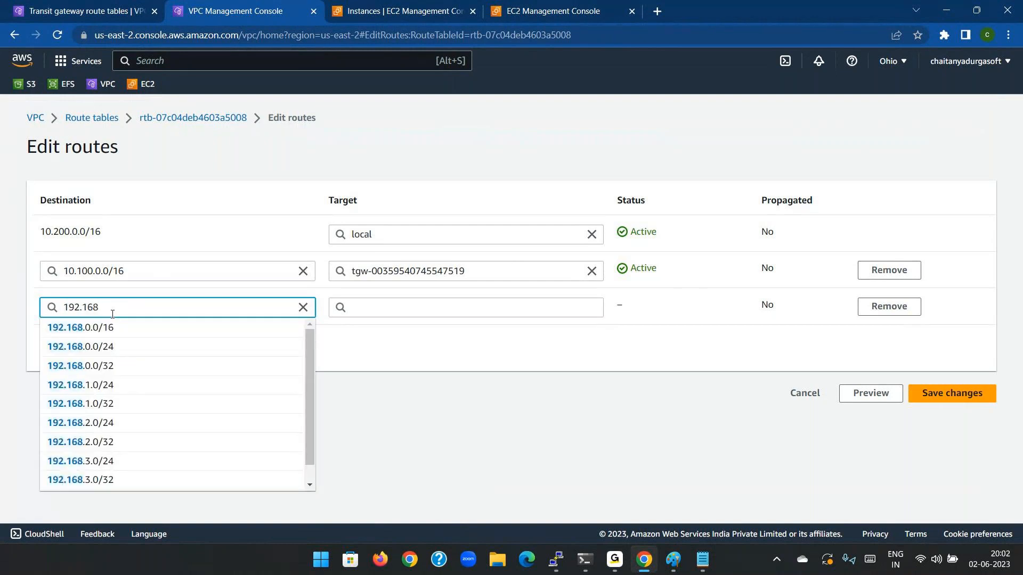
pyautogui.write('.0.')
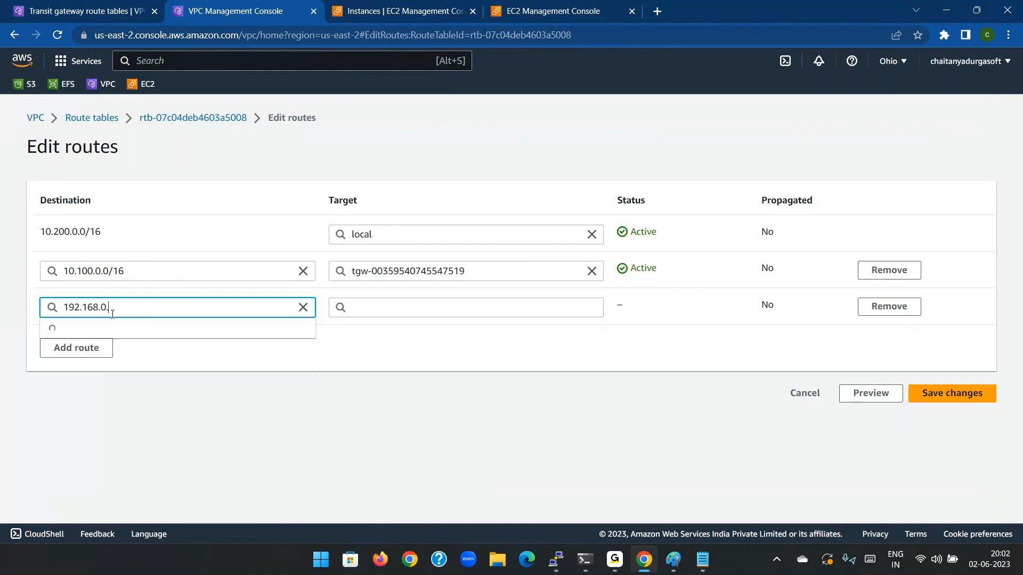
pyautogui.write('0/16')
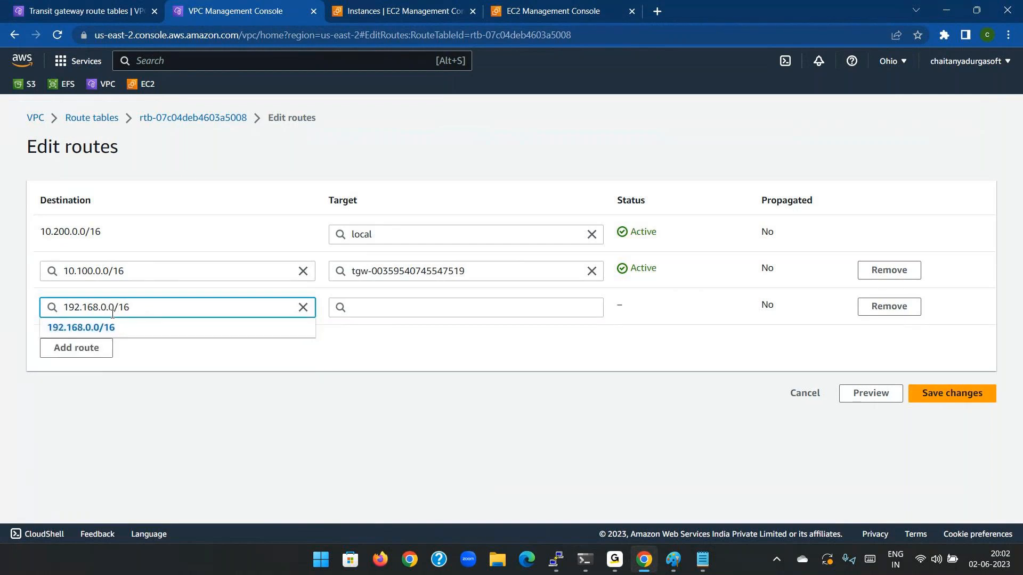
pyautogui.click(115, 328)
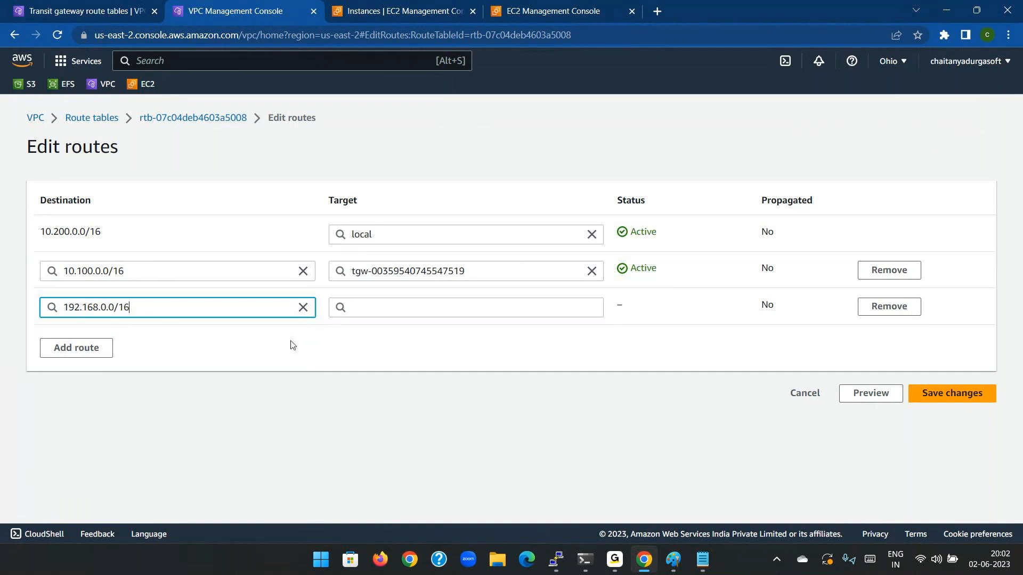
pyautogui.click(369, 315)
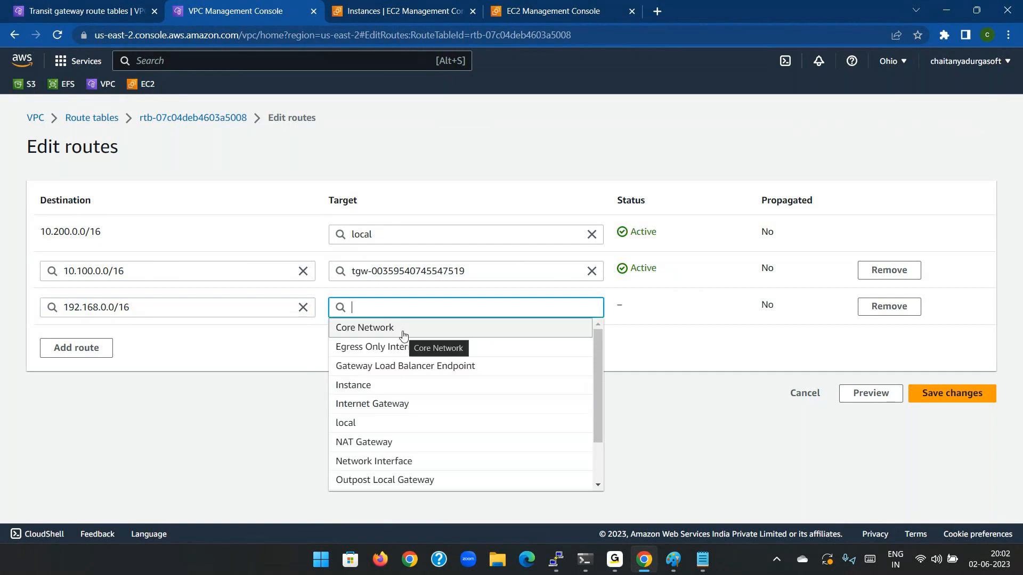
pyautogui.scroll(-1, 433, 468)
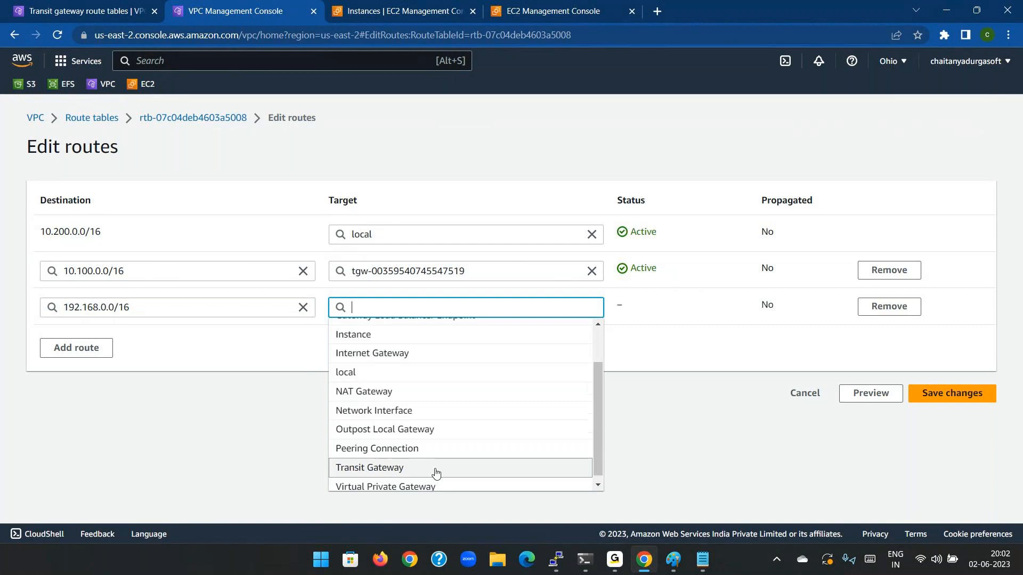
pyautogui.write('tgw-')
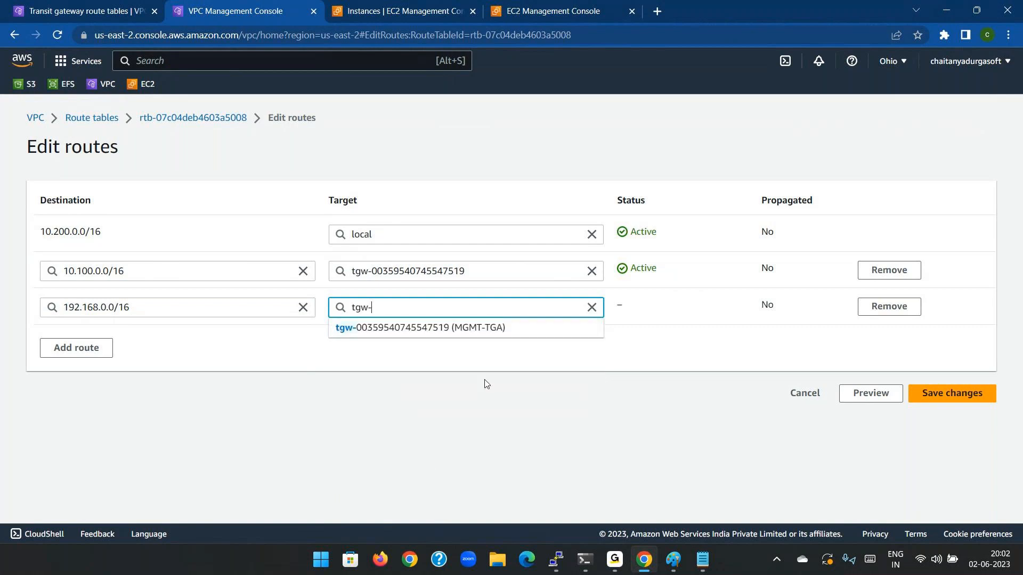
pyautogui.click(504, 334)
# - Add a route for 0.0.0.0/0 targeting the internet gateway igw-0ead57941bef312e0
pyautogui.click(78, 351)
pyautogui.click(128, 341)
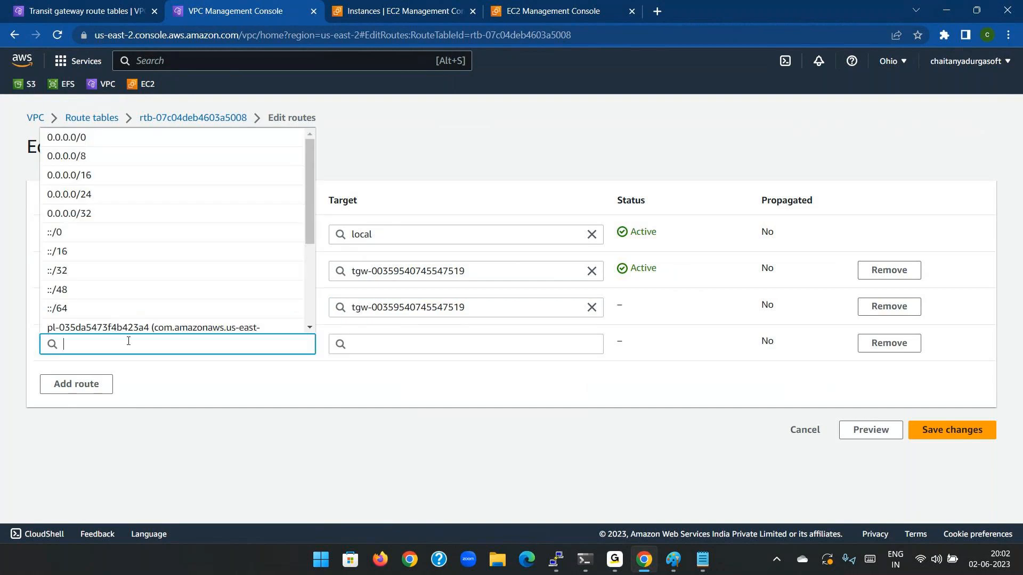
pyautogui.click(173, 138)
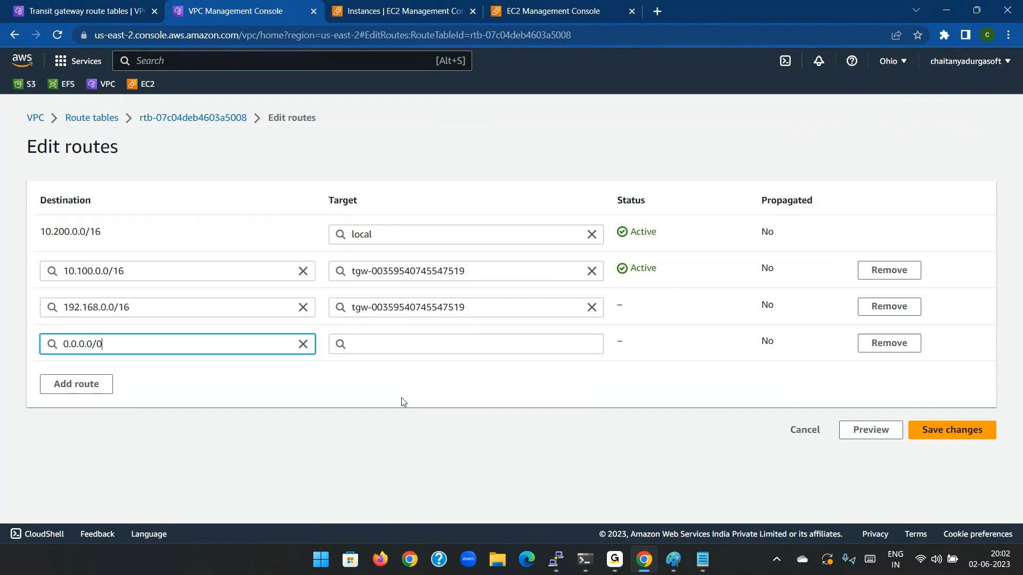
pyautogui.click(400, 339)
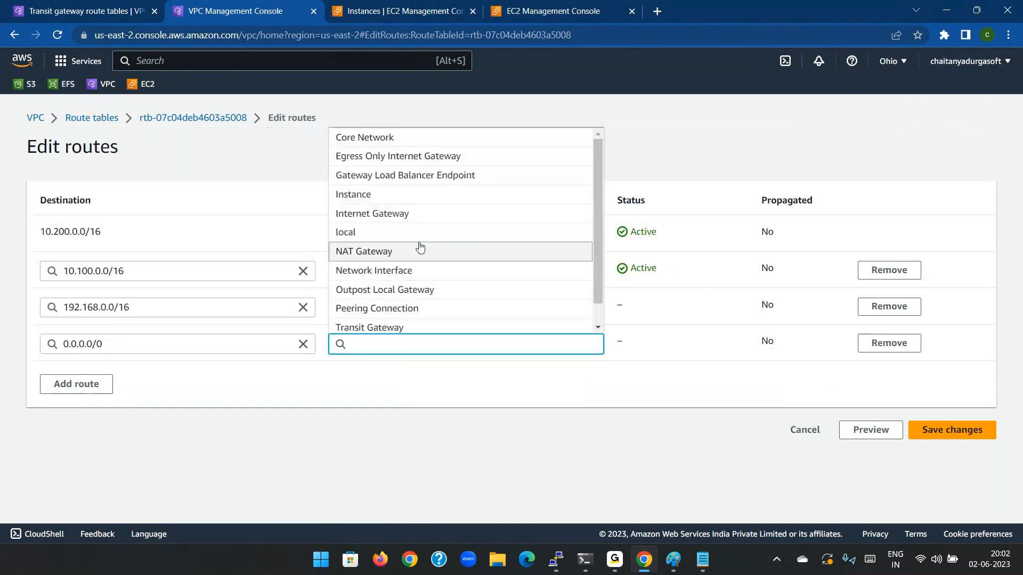
pyautogui.scroll(-1, 420, 245)
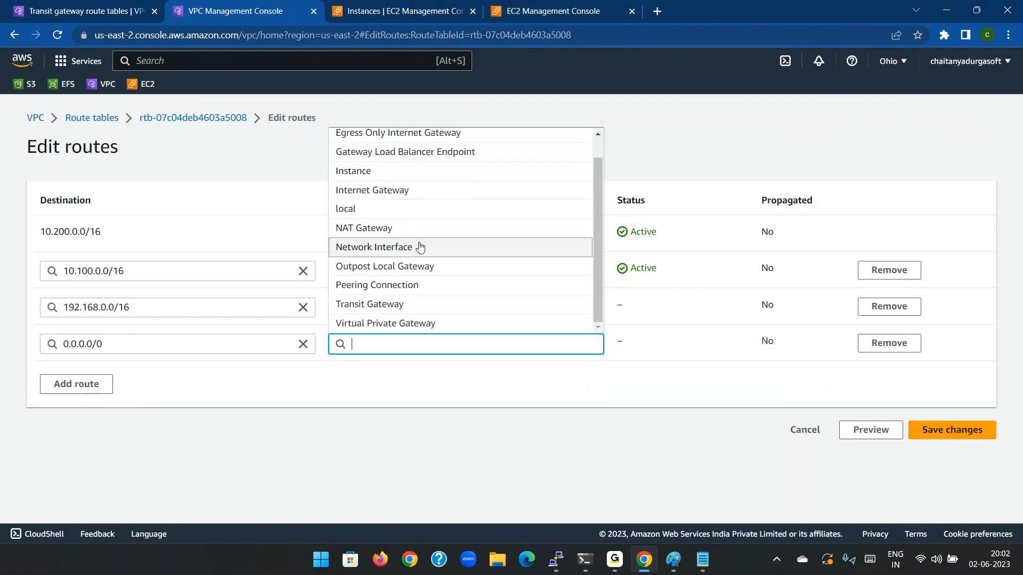
pyautogui.click(413, 193)
pyautogui.click(468, 367)
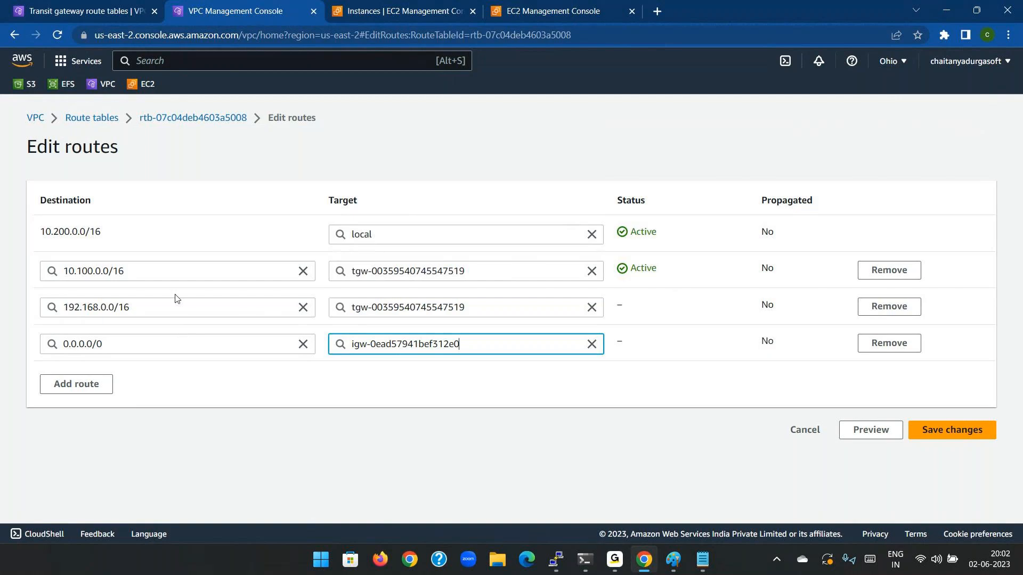
# - Compare the 10.200.0.0/16 VPC's routes with the network diagram in Paint, and save the route changes back in the AWS console
pyautogui.moveTo(124, 246); pyautogui.dragTo(37, 235)
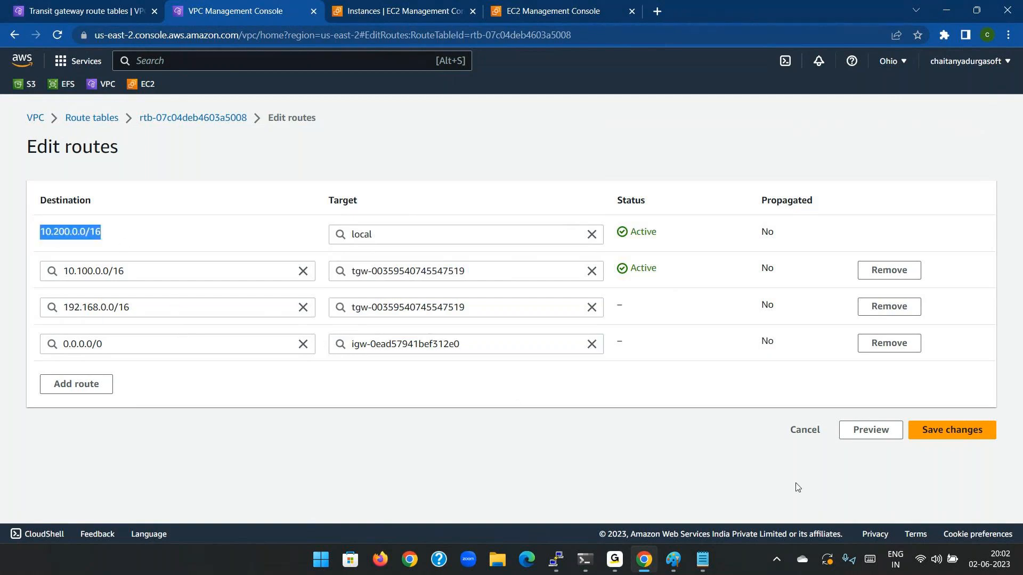
pyautogui.click(668, 562)
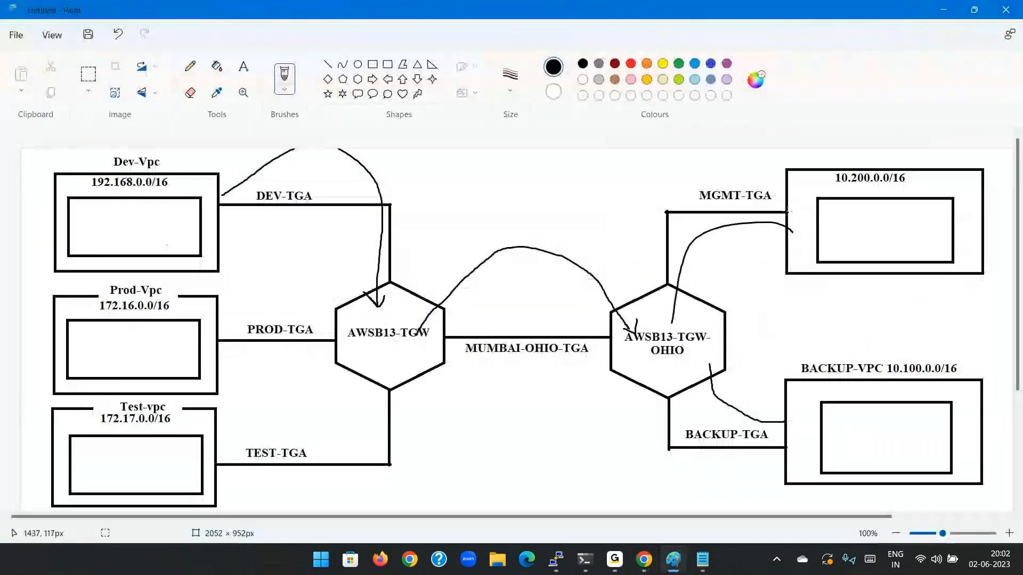
pyautogui.click(946, 12)
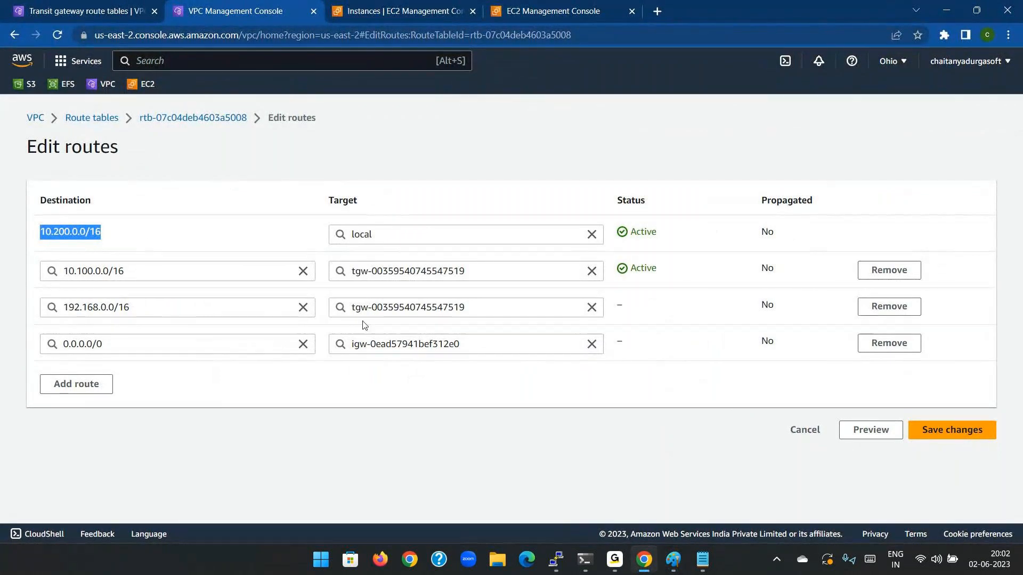
pyautogui.click(947, 10)
pyautogui.click(673, 559)
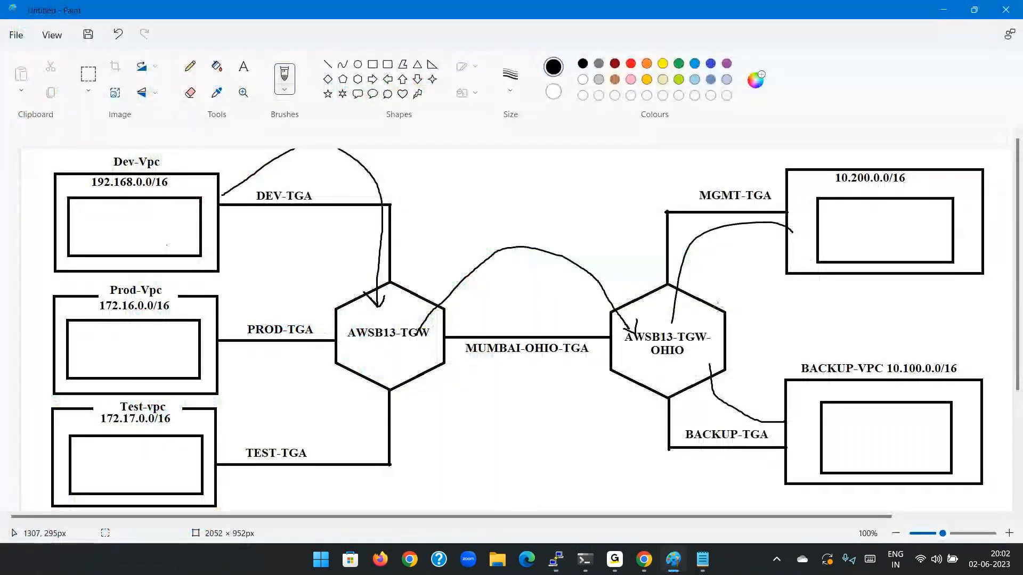
pyautogui.click(644, 559)
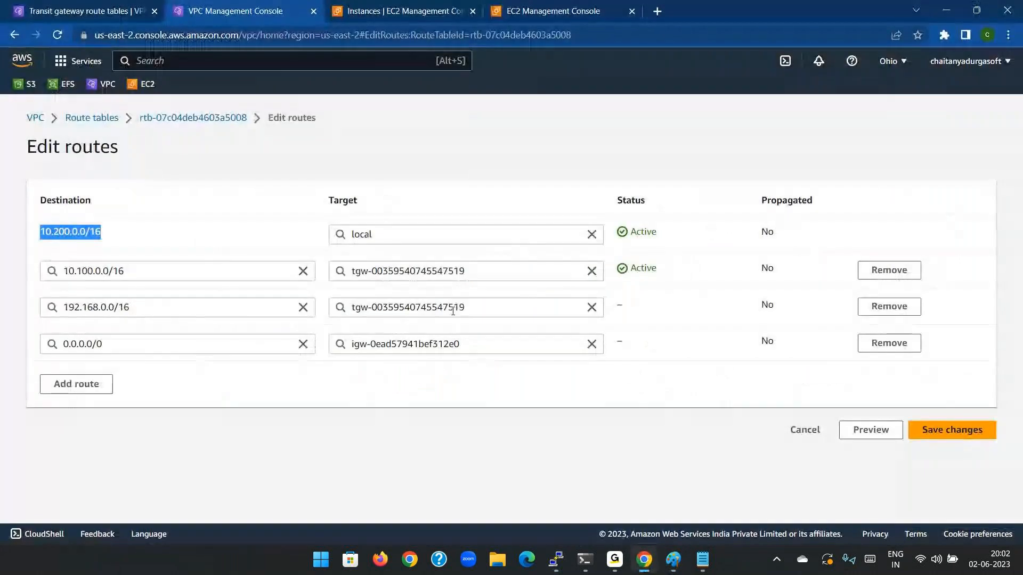
pyautogui.click(952, 430)
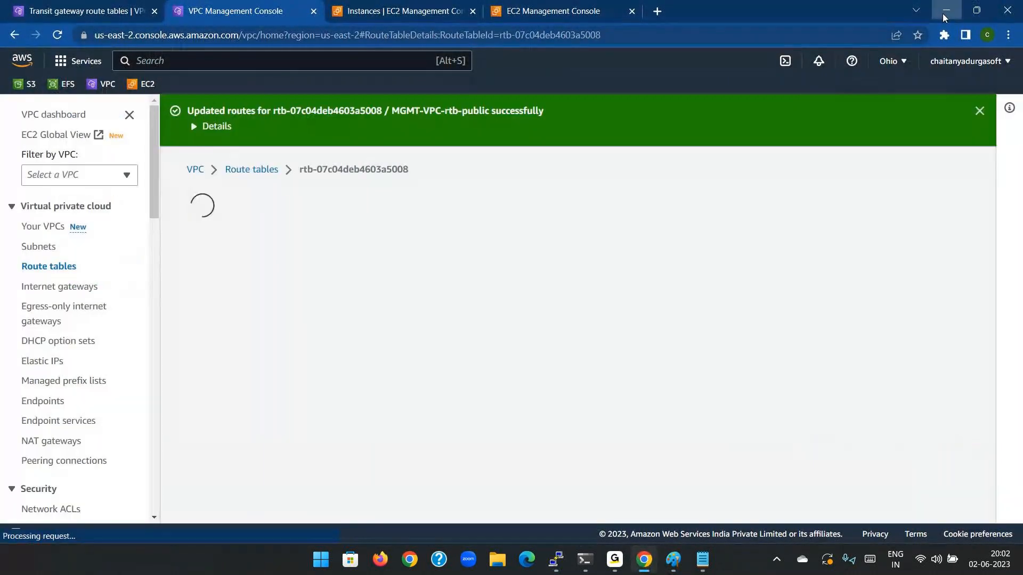
# - Switch to Paint and undo the two freehand strokes from the AWSB13-TGW-OHIO hexagon to the 10.200.0.0/16 VPC and BACKUP-VPC
pyautogui.click(946, 10)
pyautogui.hotkey('ctrl', 'z')
pyautogui.hotkey('ctrl', 'z')
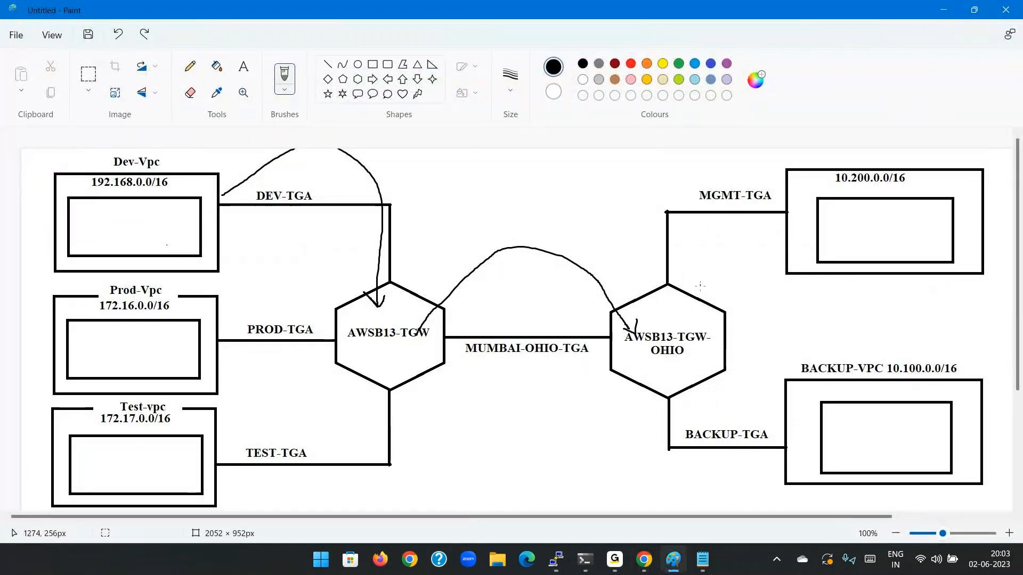
# - Draw a black arrow from AWSB13-TGW-OHIO to the 10.200.0.0/16 VPC and a green return arrow from that VPC to the hexagon
pyautogui.moveTo(696, 308)
pyautogui.mouseDown()
pyautogui.moveTo(765, 235)
pyautogui.moveTo(825, 230)
pyautogui.moveTo(795, 251)
pyautogui.mouseUp()
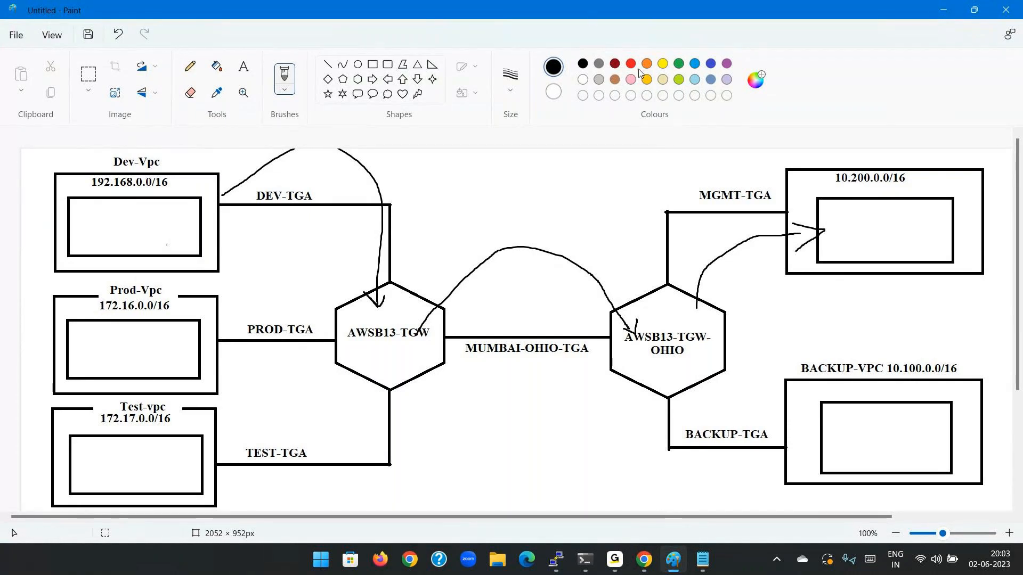
pyautogui.click(678, 64)
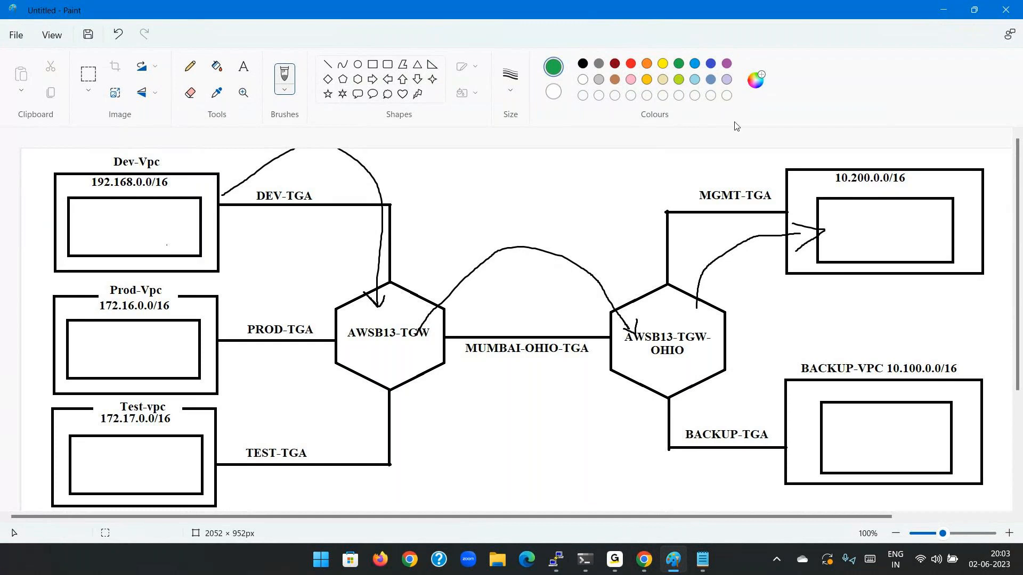
pyautogui.moveTo(784, 196)
pyautogui.mouseDown()
pyautogui.moveTo(734, 184)
pyautogui.moveTo(652, 212)
pyautogui.moveTo(648, 282)
pyautogui.moveTo(660, 282)
pyautogui.mouseUp()
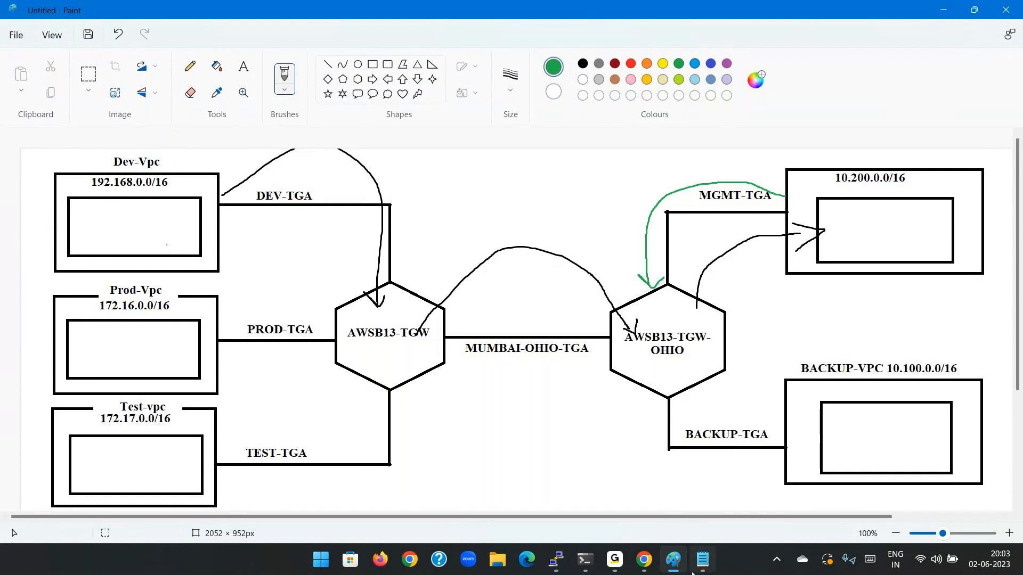
# - Switch to the AWS console in Chrome and start a new static route in the Ohio transit gateway route table
pyautogui.click(642, 570)
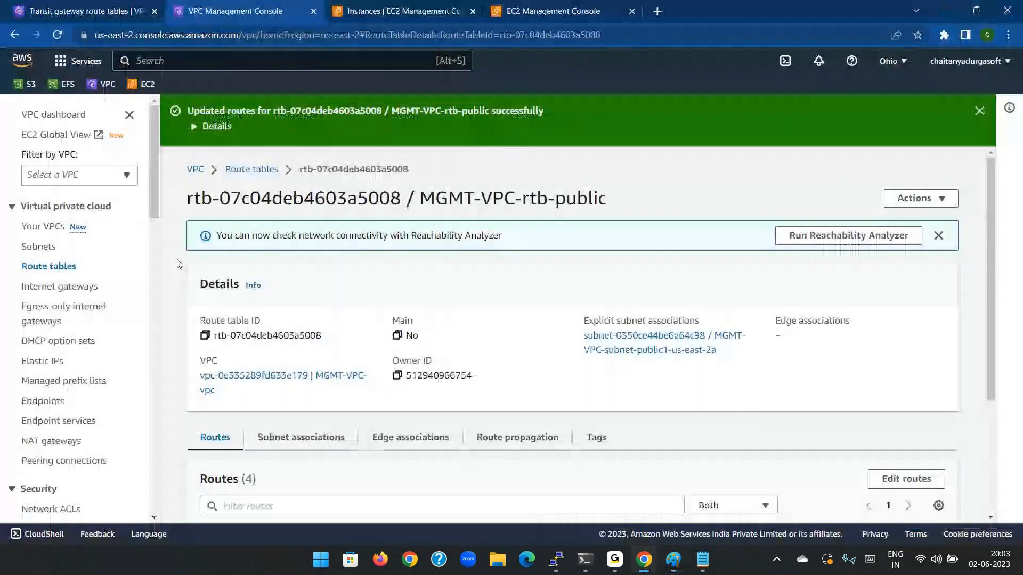
pyautogui.scroll(-3, 43, 334)
pyautogui.scroll(-3, 42, 333)
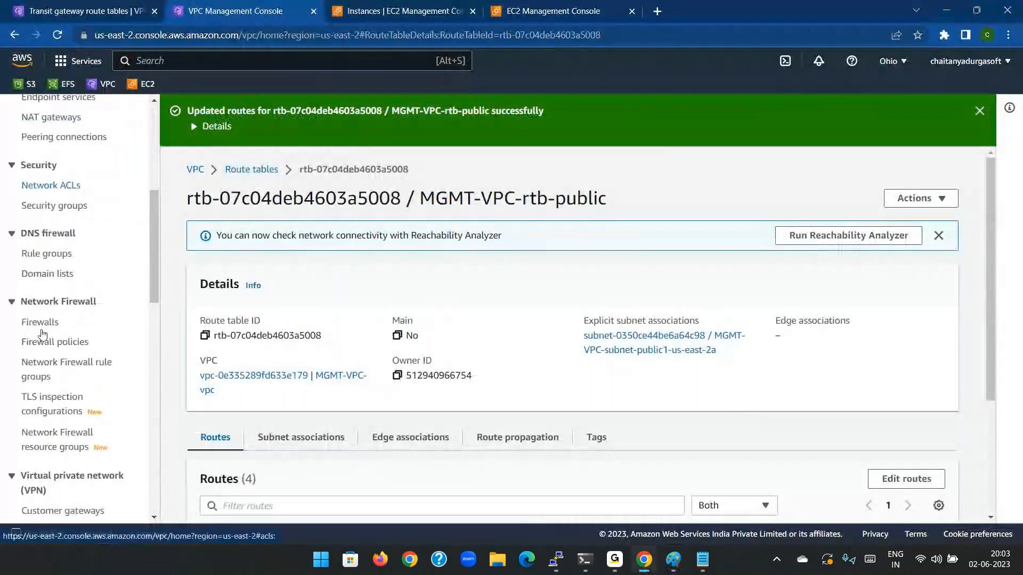
pyautogui.scroll(-10, 42, 334)
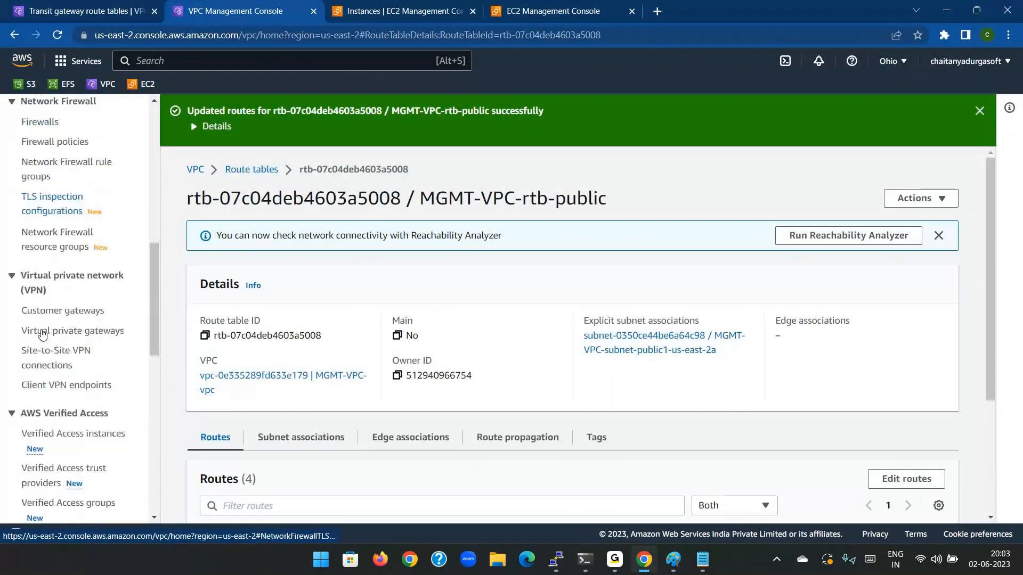
pyautogui.click(59, 391)
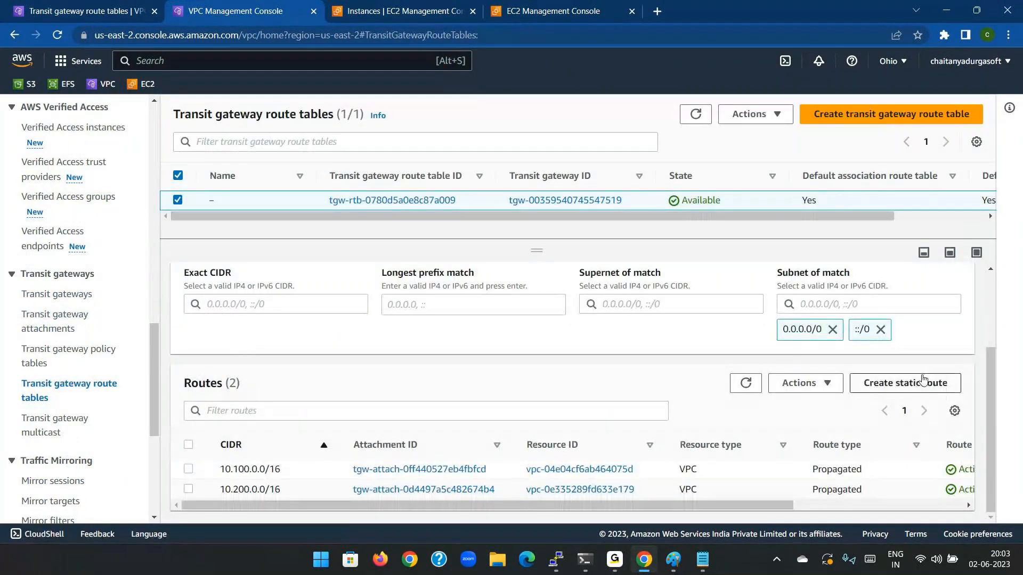
pyautogui.click(924, 381)
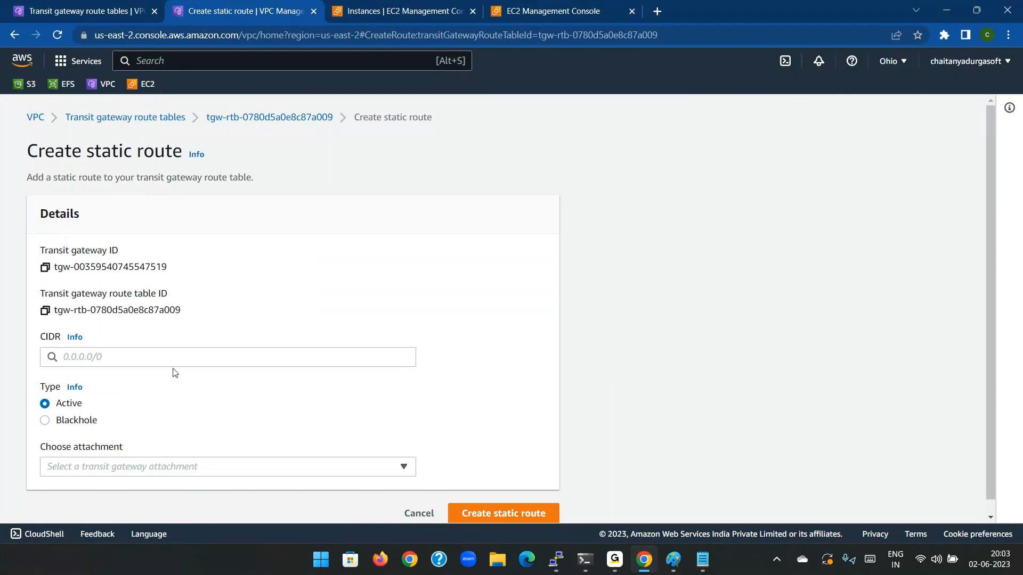
# - Create an active static route for CIDR 192.168.0.0/16 using the MUMBAI-OHIO-TGA peering attachment
pyautogui.click(189, 357)
pyautogui.write('1')
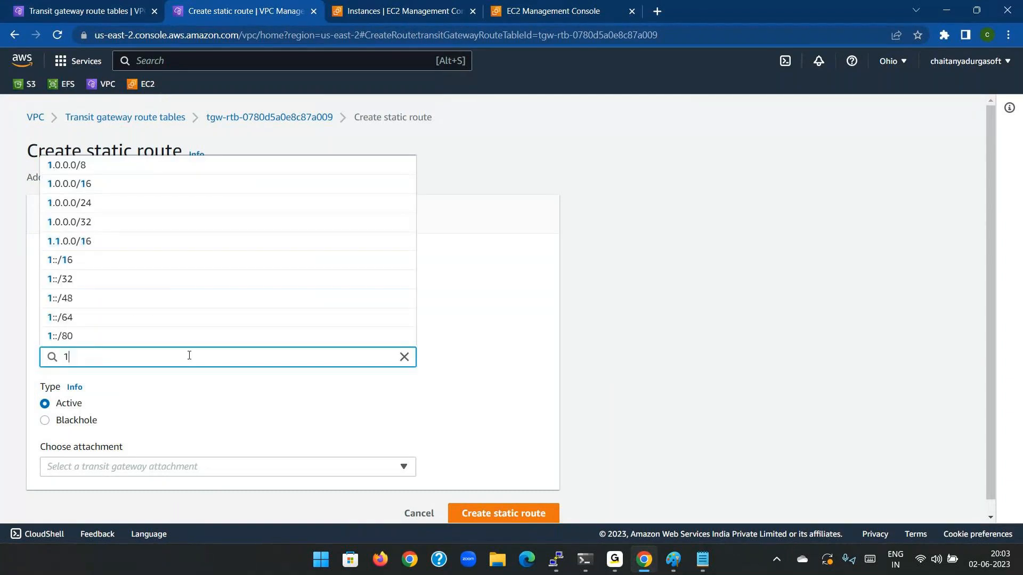
pyautogui.write('92.')
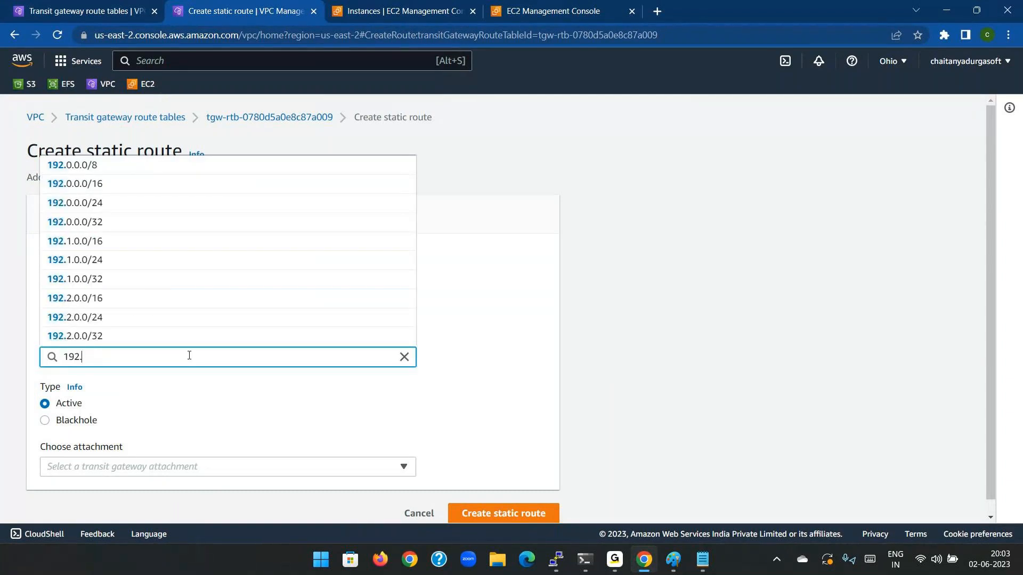
pyautogui.write('168.')
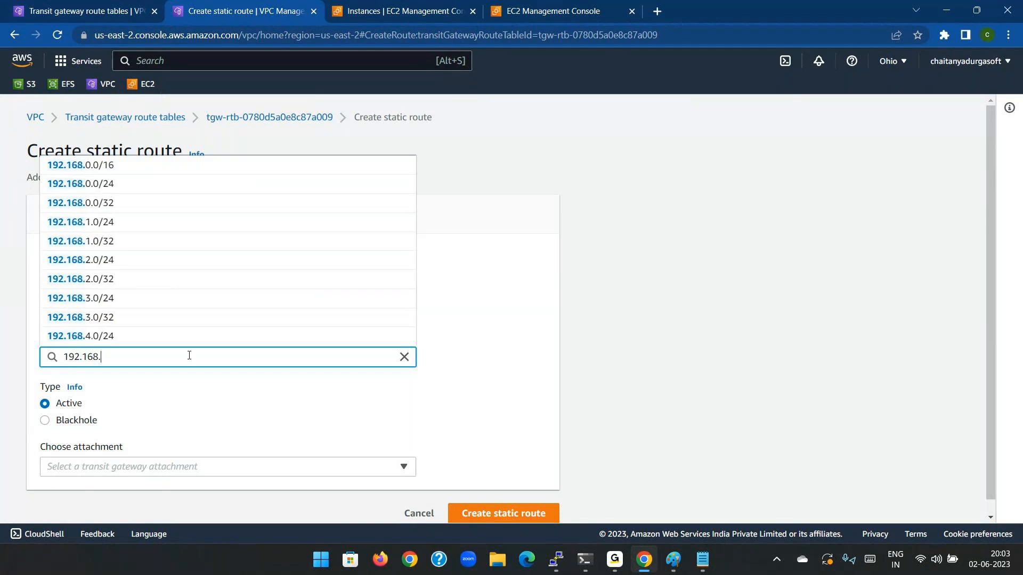
pyautogui.write('0.0/1')
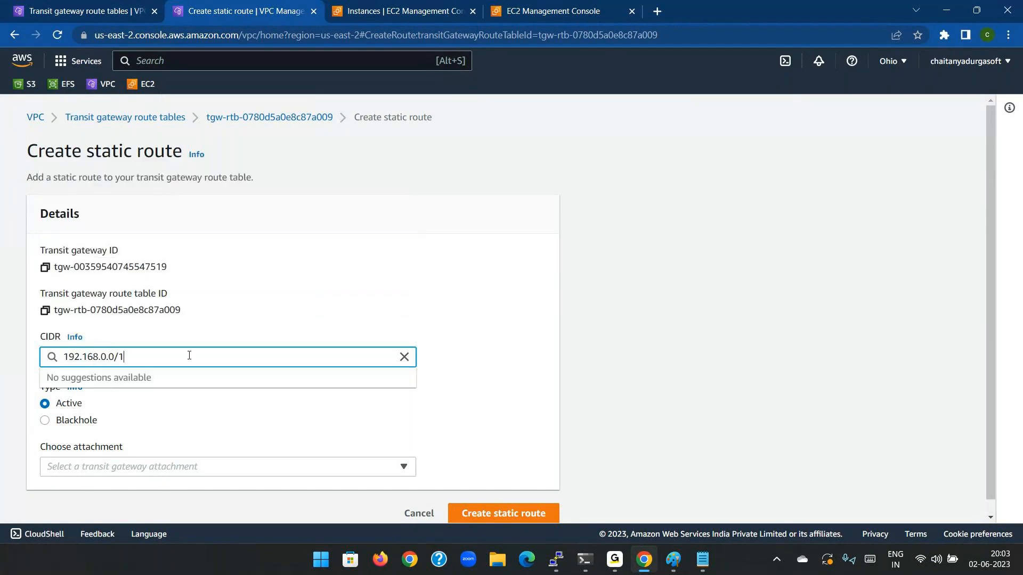
pyautogui.write('6')
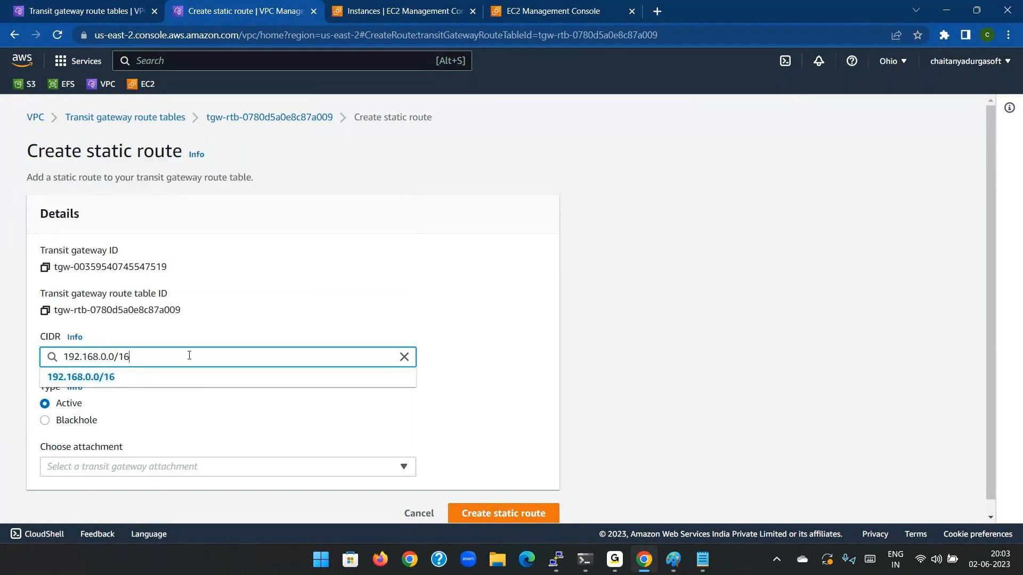
pyautogui.click(192, 376)
pyautogui.click(203, 468)
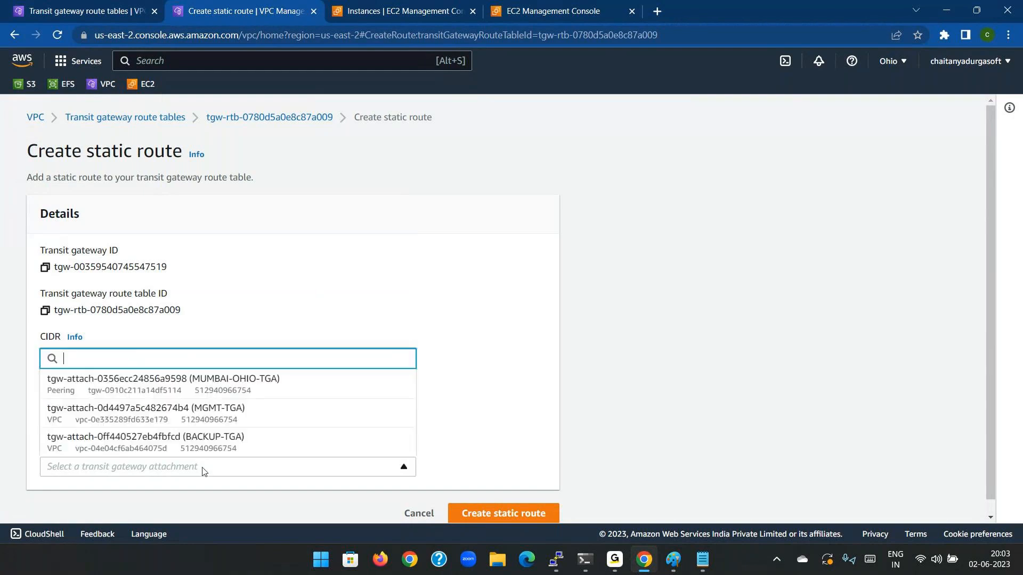
pyautogui.click(222, 397)
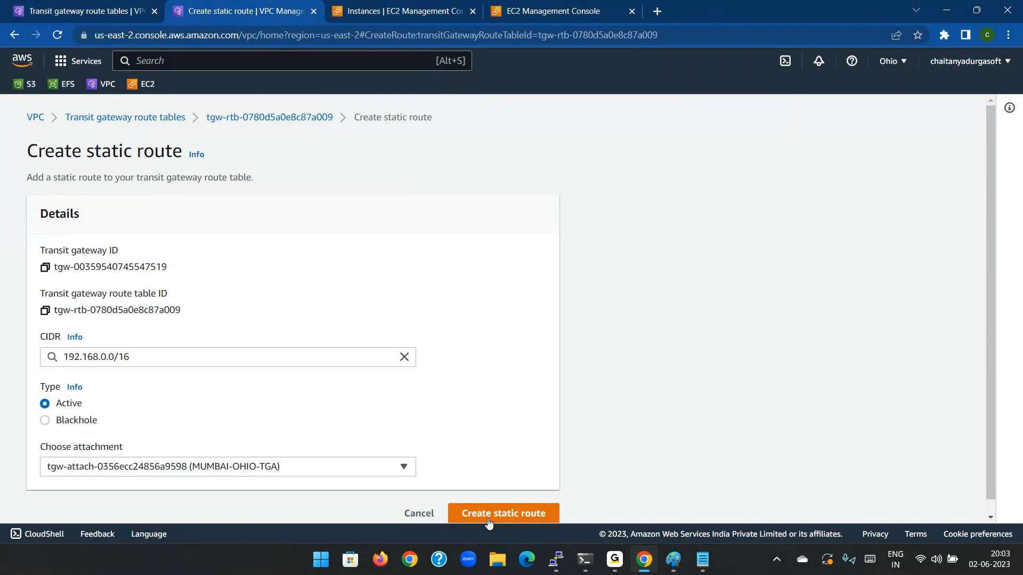
pyautogui.click(506, 512)
# - Switch to Paint and draw a green return arrow from AWSB13-TGW-OHIO through AWSB13-TGW to the Dev-Vpc
pyautogui.click(669, 567)
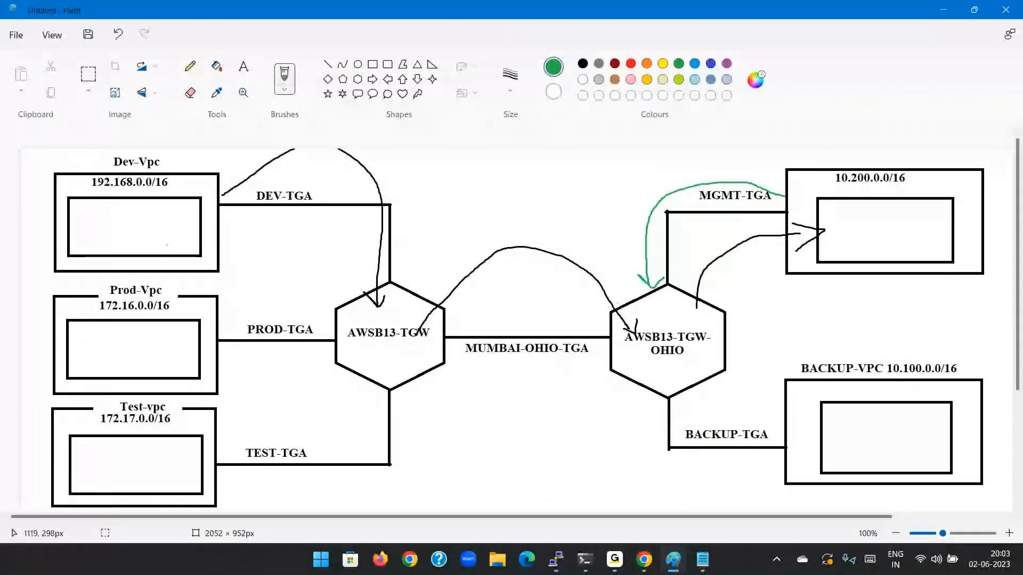
pyautogui.moveTo(617, 307)
pyautogui.mouseDown()
pyautogui.moveTo(544, 328)
pyautogui.moveTo(431, 309)
pyautogui.moveTo(321, 207)
pyautogui.moveTo(220, 187)
pyautogui.moveTo(244, 187)
pyautogui.mouseUp()
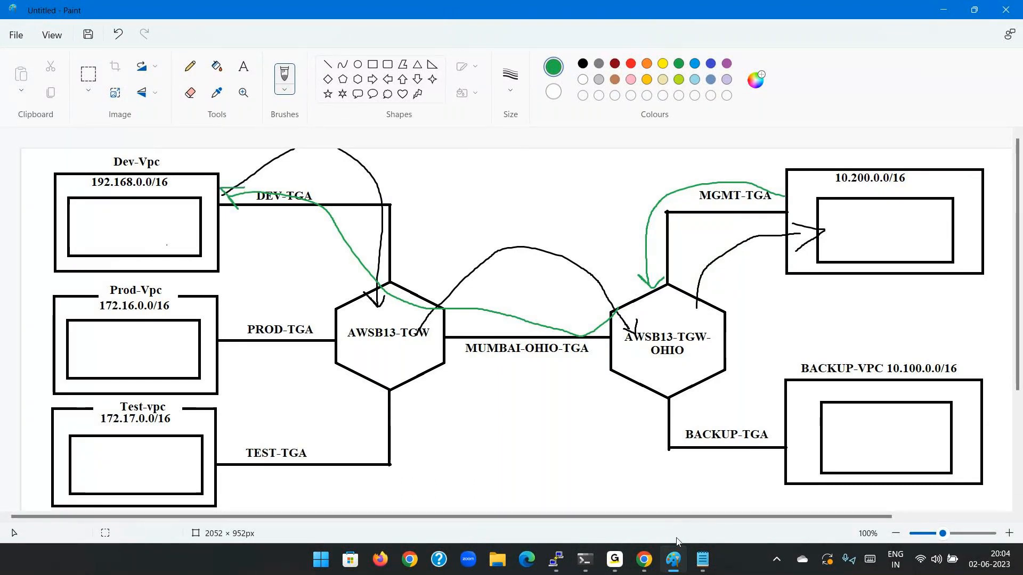
# - Switch to the AWS console in Chrome and copy the private IPv4 address of the Ohio mgmt-server instance
pyautogui.click(644, 570)
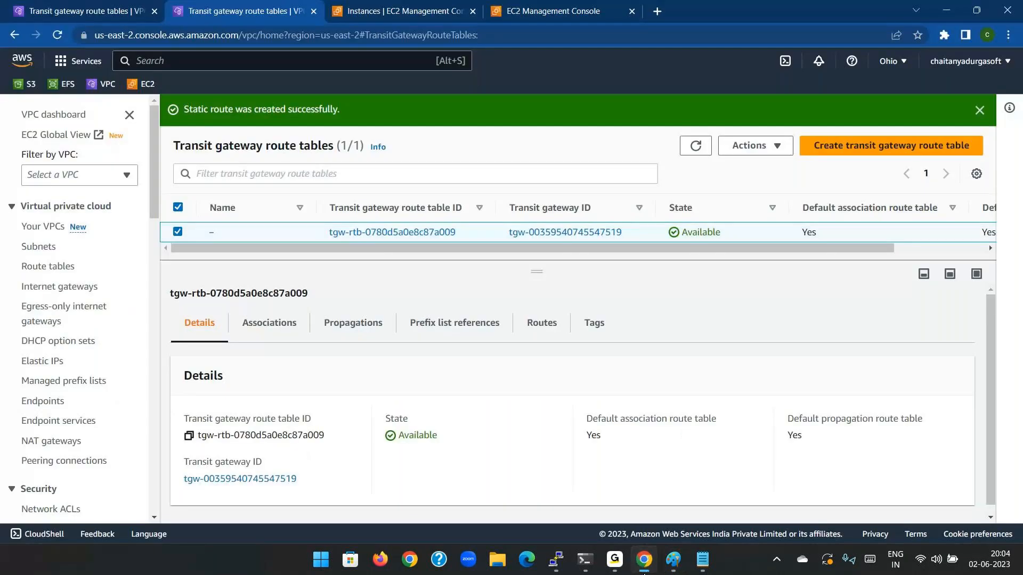
pyautogui.click(514, 8)
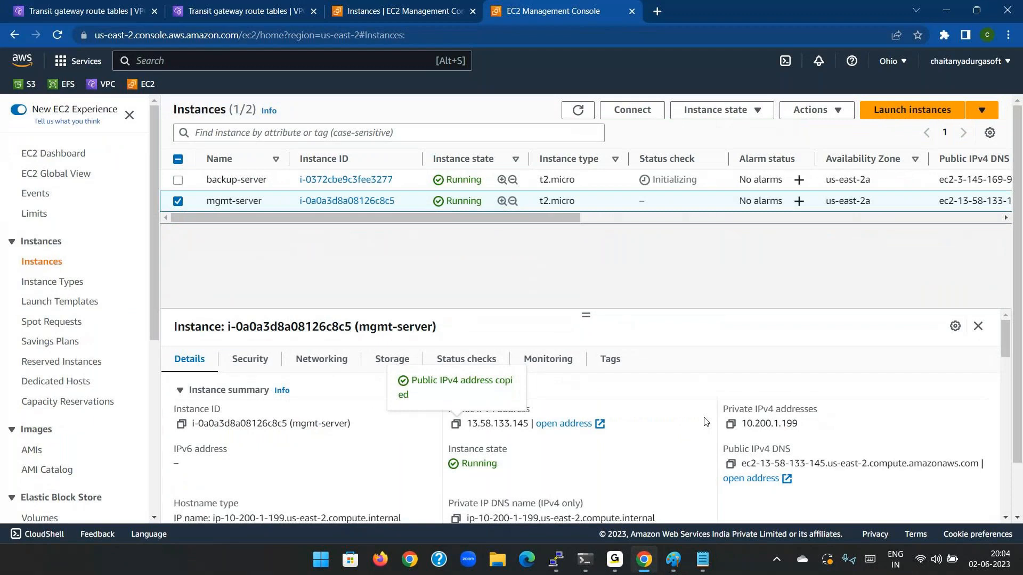
pyautogui.click(730, 424)
pyautogui.moveTo(560, 555)
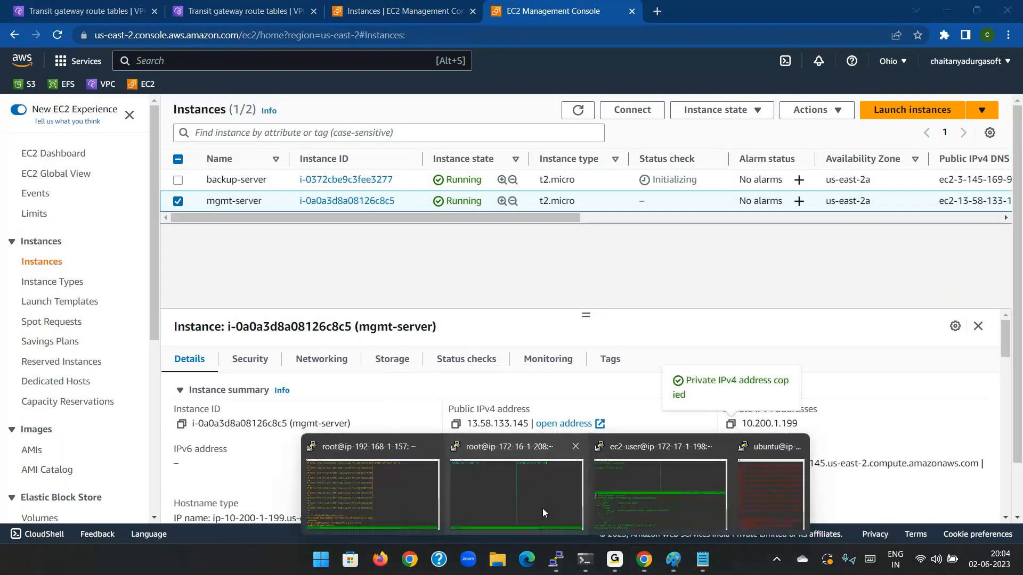
pyautogui.click(353, 518)
pyautogui.write('PIN')
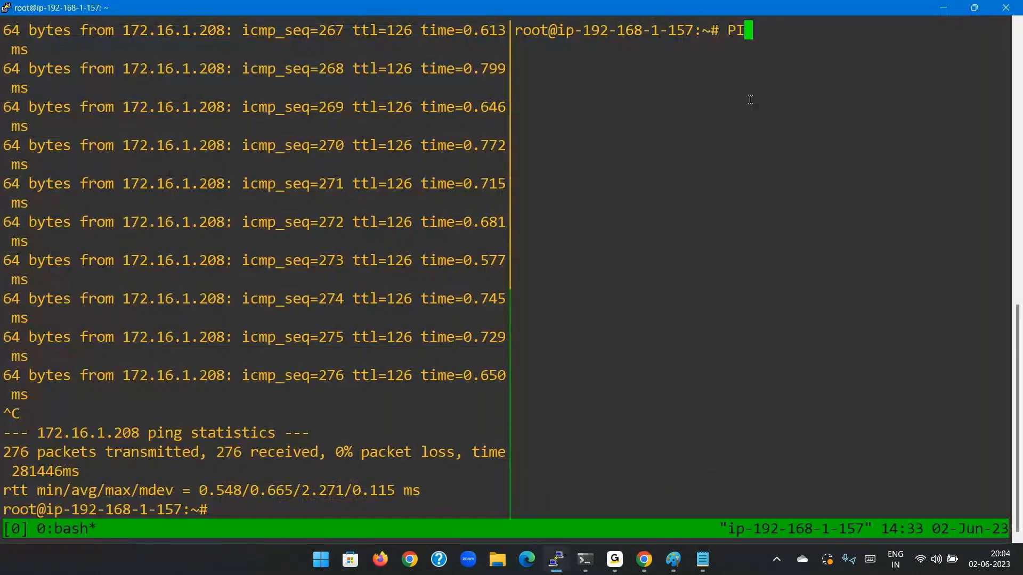
pyautogui.press('BackSpace')
pyautogui.press('BackSpace')
pyautogui.press('BackSpace')
pyautogui.write('ping')
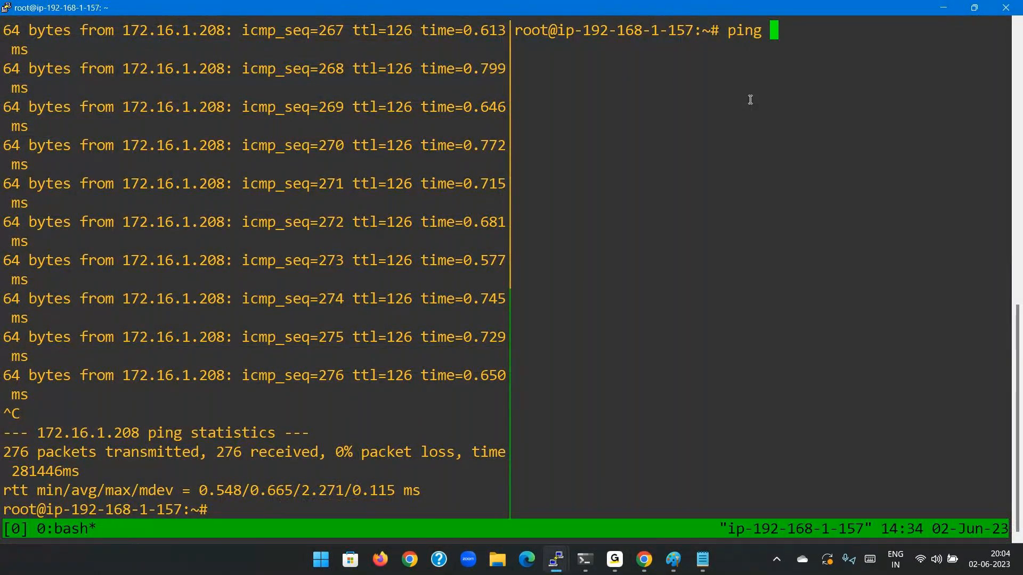
pyautogui.rightClick(750, 100)
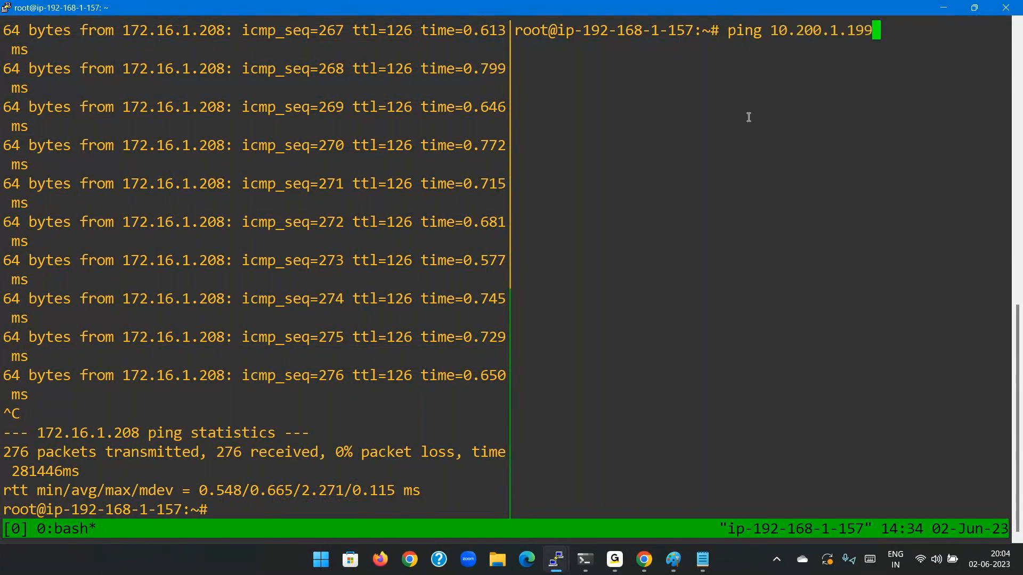
pyautogui.press('Return')
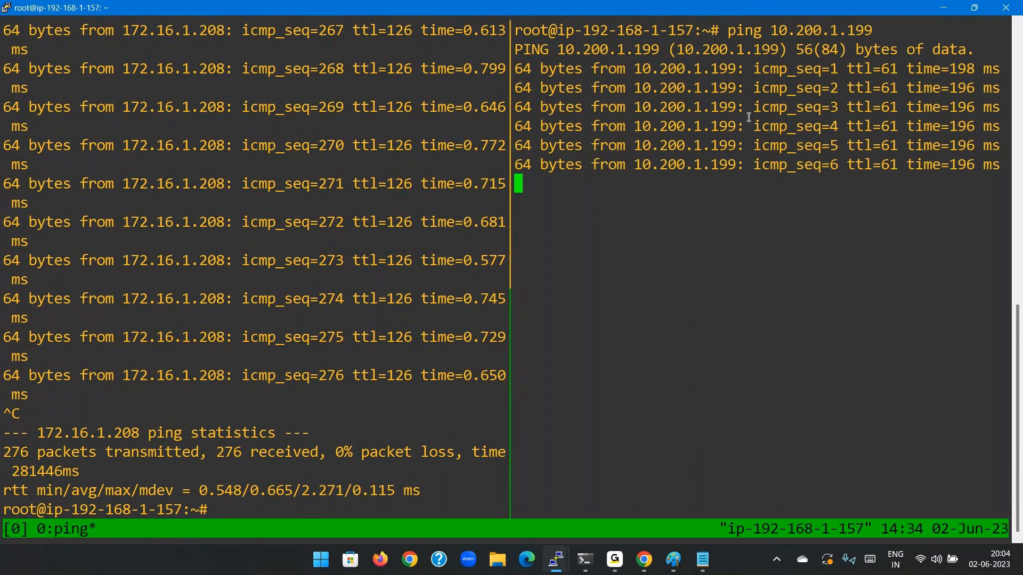
pyautogui.hotkey('ctrl', 'c')
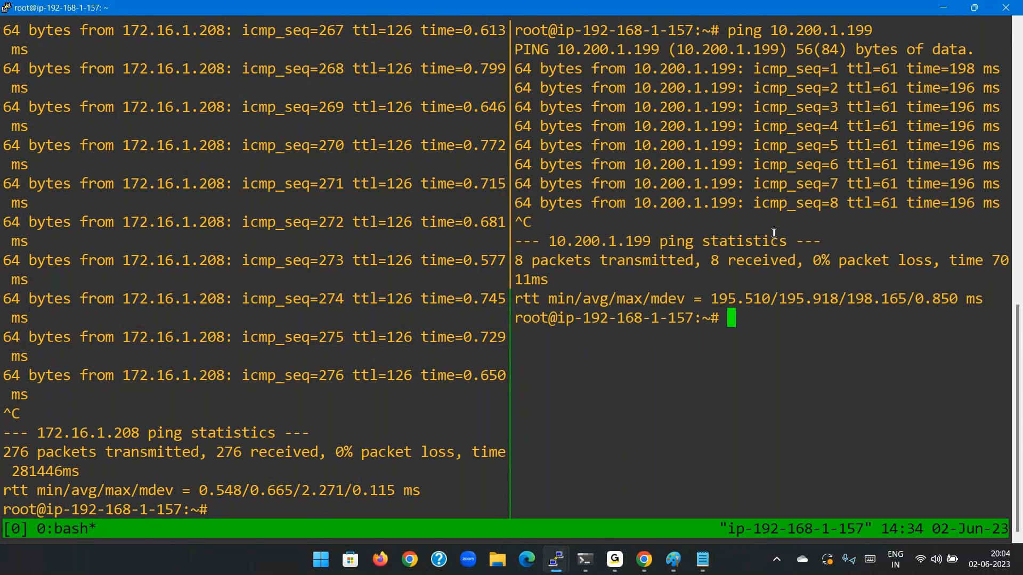
# - Return to the AWS console in Chrome and open the routes of BACKUP-VPC-rtb-public for editing
pyautogui.click(644, 559)
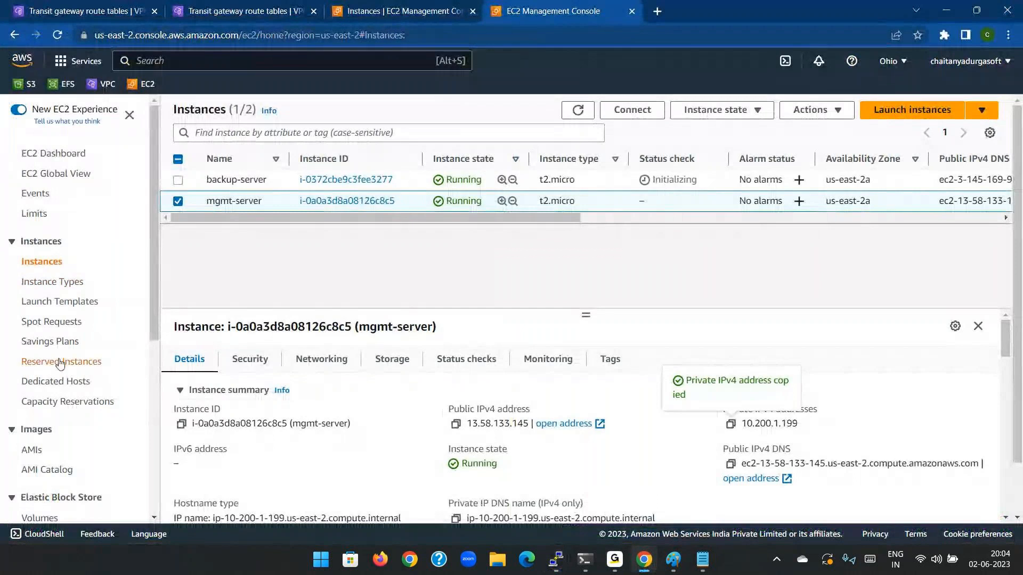
pyautogui.click(299, 5)
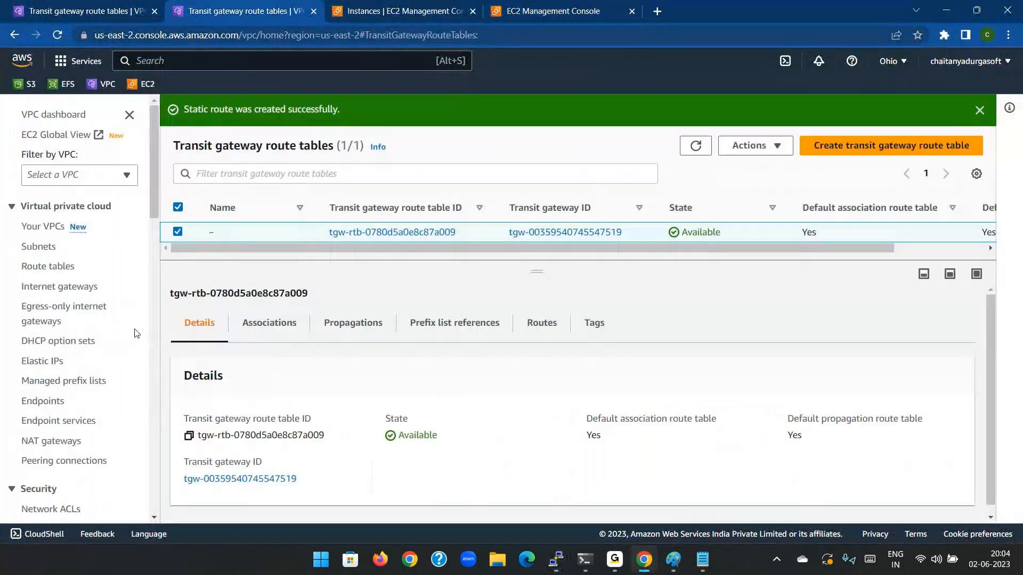
pyautogui.click(57, 266)
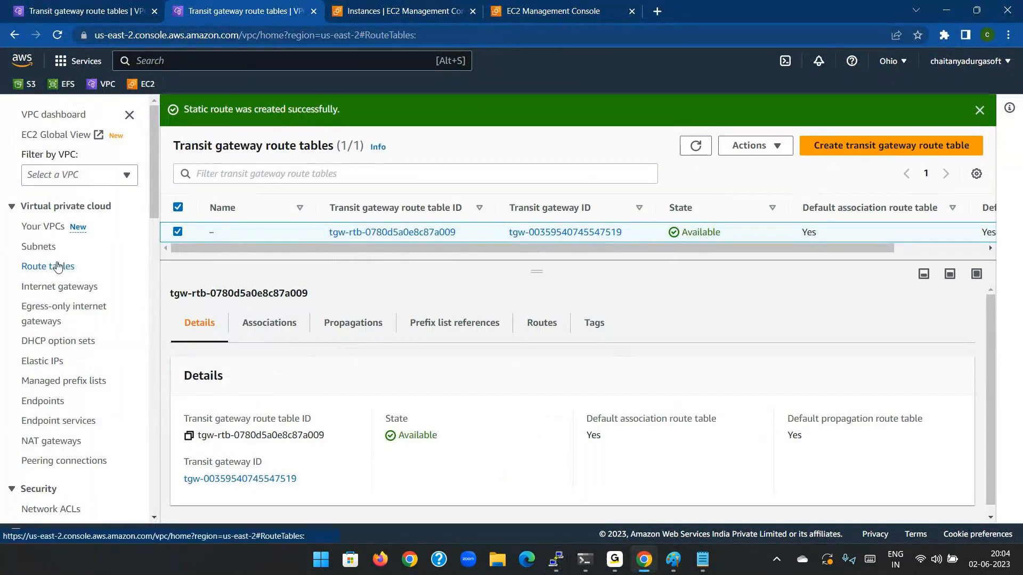
pyautogui.click(177, 294)
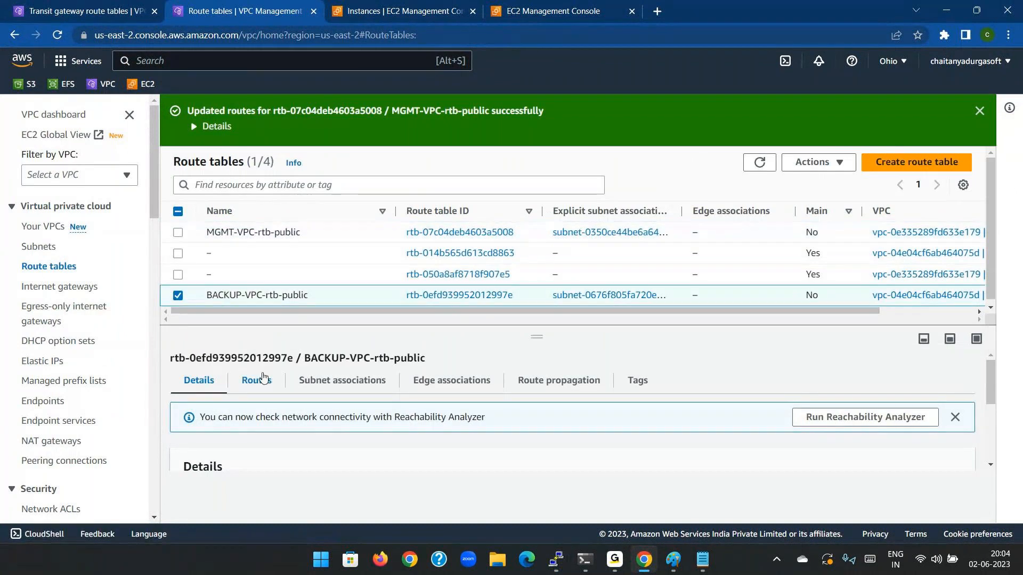
pyautogui.click(256, 380)
pyautogui.click(901, 424)
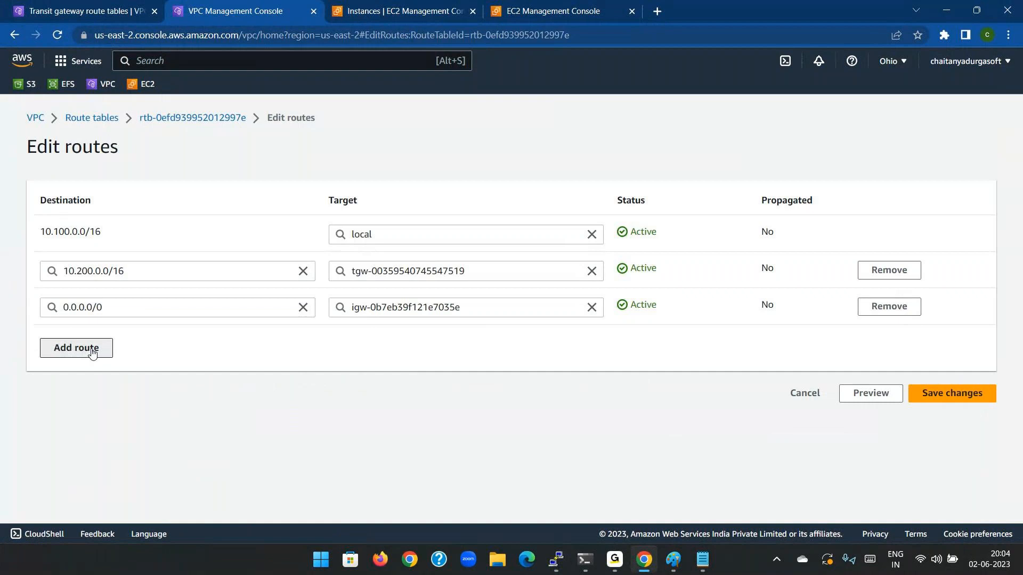
pyautogui.click(76, 348)
pyautogui.write('192.1')
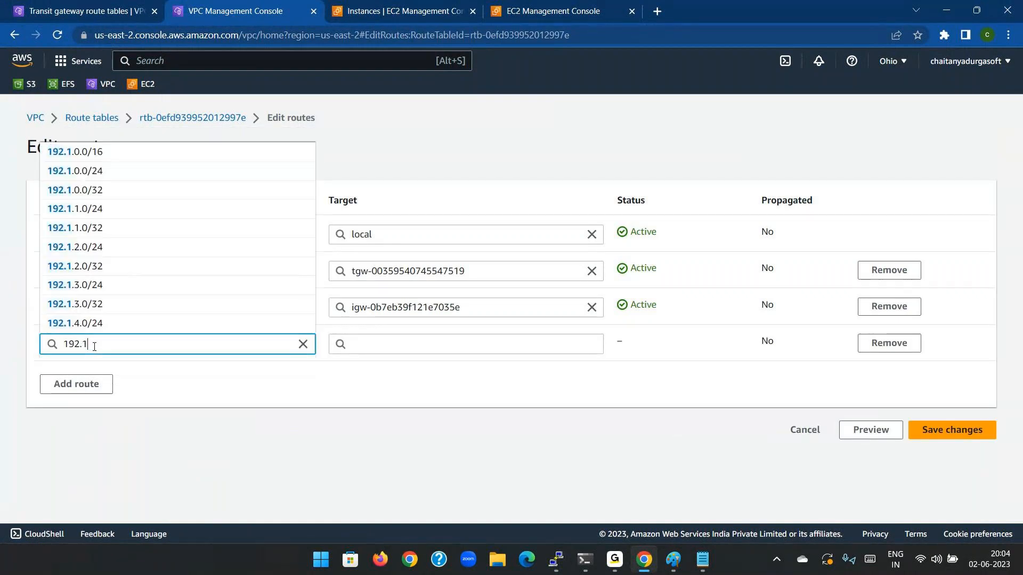
pyautogui.write('68.0.0/16')
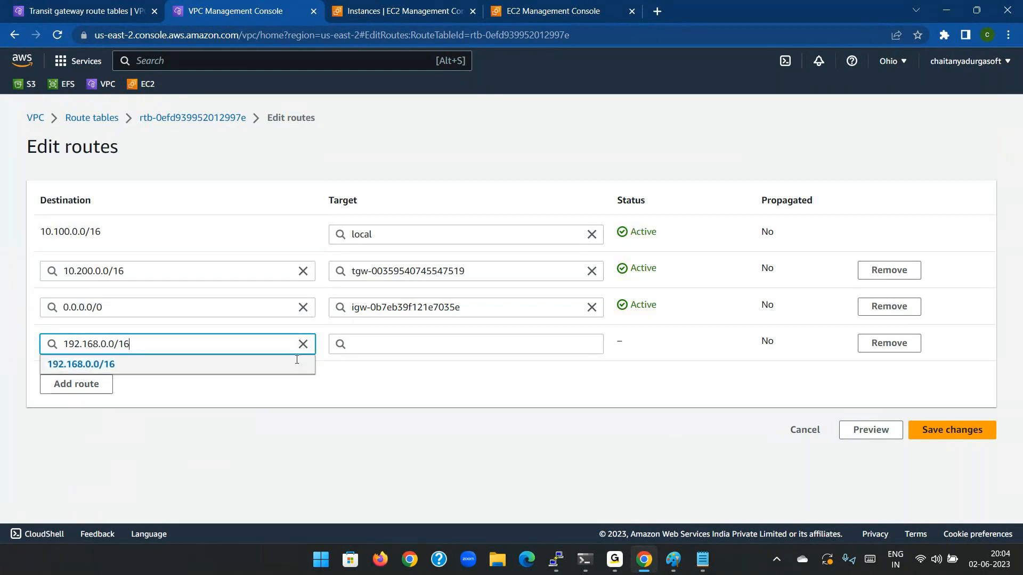
pyautogui.click(393, 345)
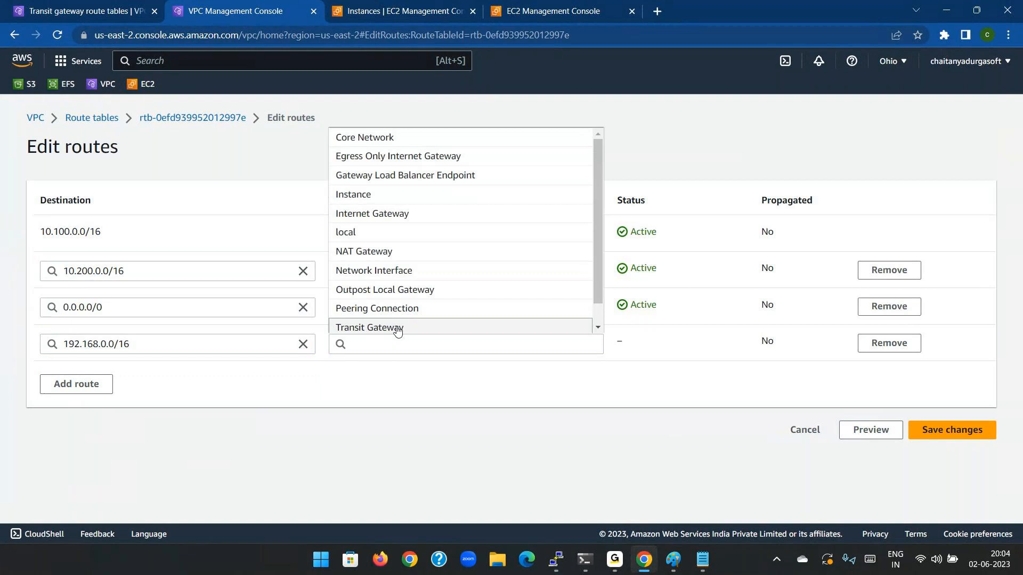
pyautogui.click(397, 329)
pyautogui.click(429, 368)
pyautogui.click(924, 436)
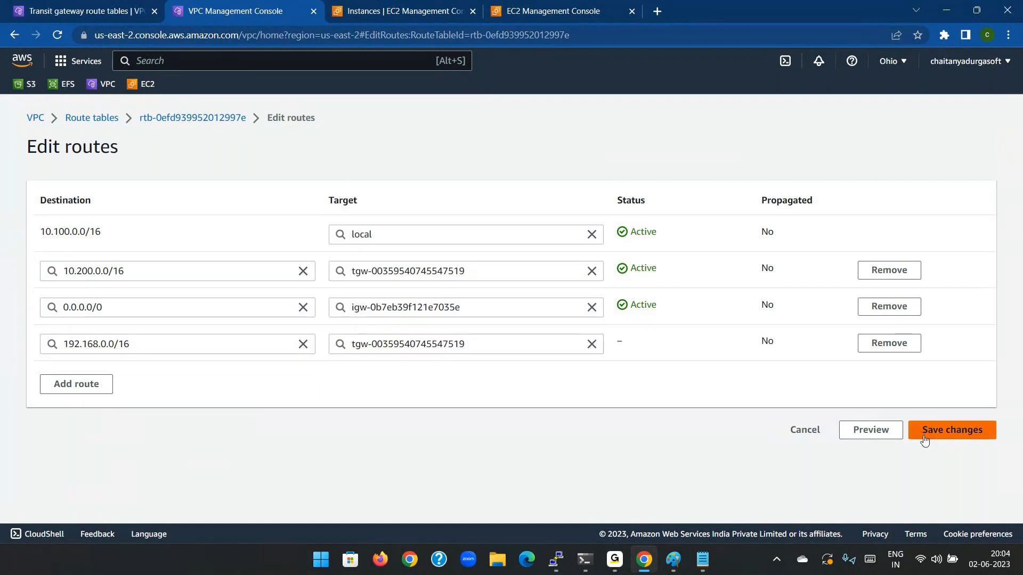
pyautogui.click(556, 558)
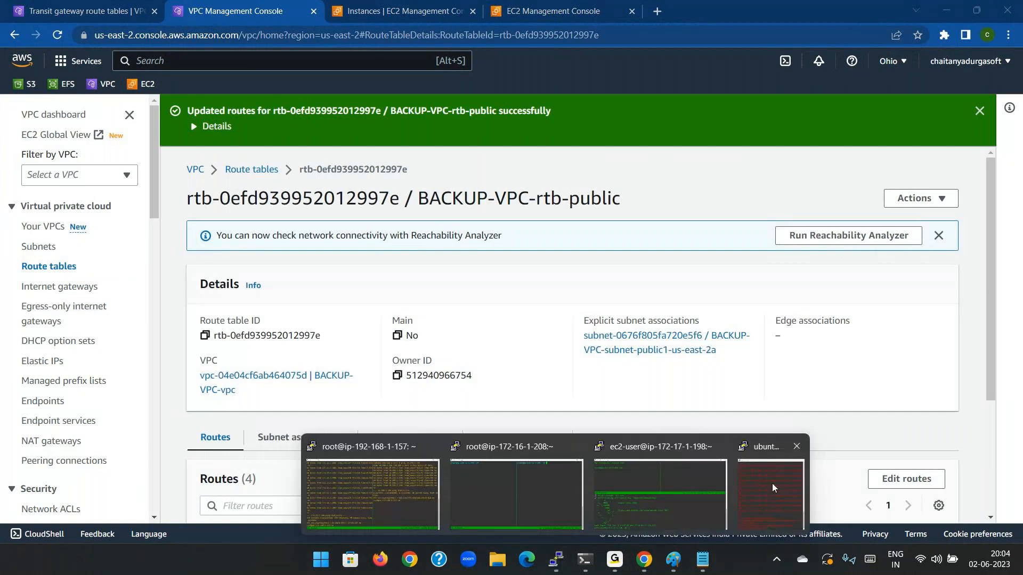
pyautogui.click(772, 484)
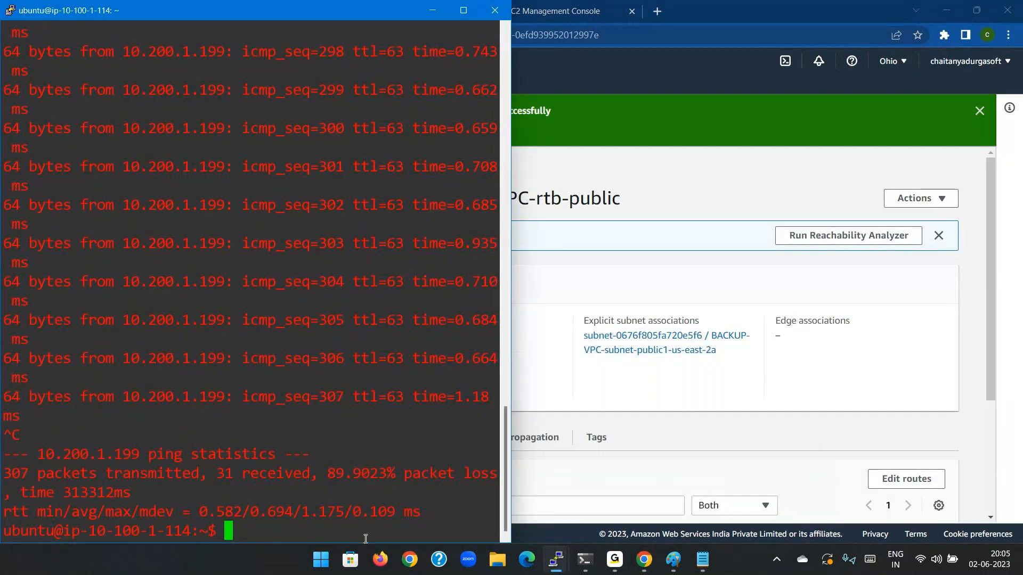
pyautogui.moveTo(552, 565)
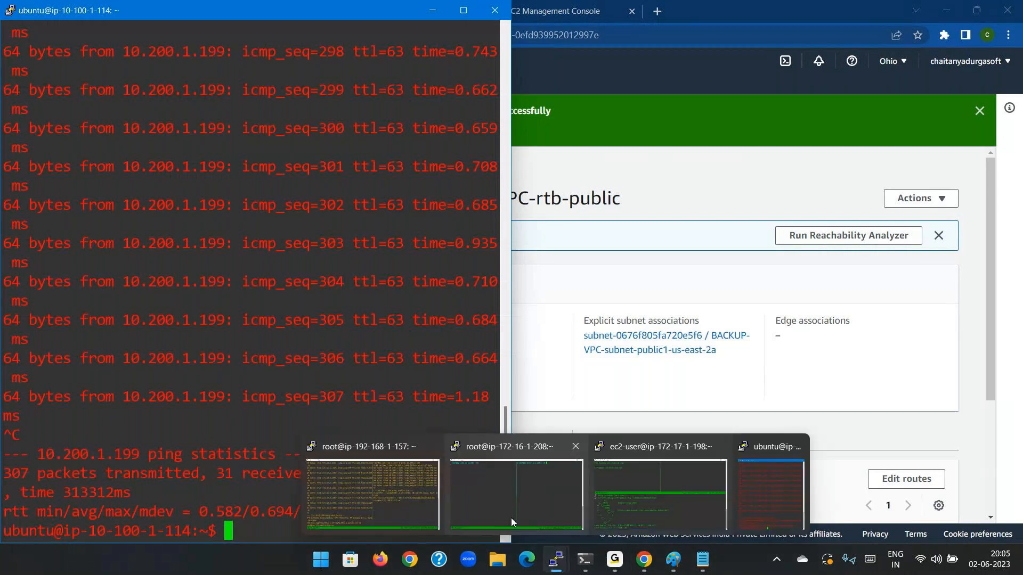
pyautogui.click(411, 504)
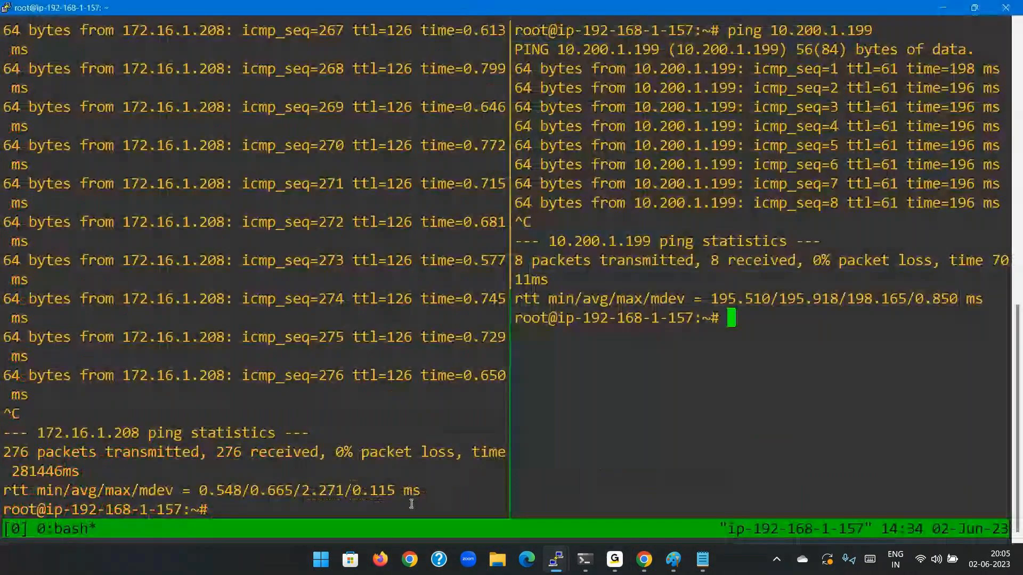
pyautogui.write('pi')
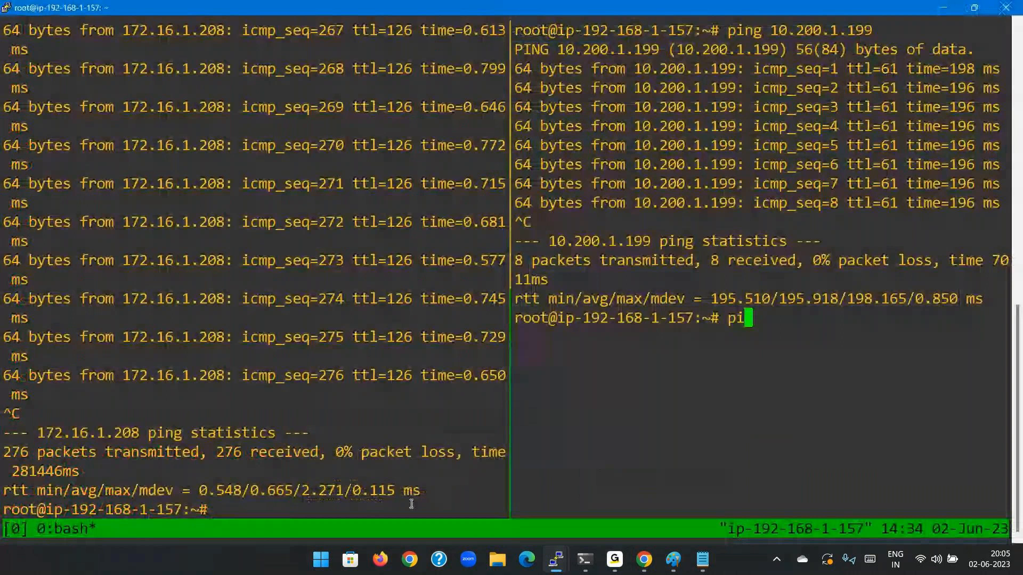
pyautogui.write('ng 1')
pyautogui.press('Up')
pyautogui.press('Left')
pyautogui.press('Left')
pyautogui.press('Left')
pyautogui.press('Left')
pyautogui.press('Left')
pyautogui.press('Left')
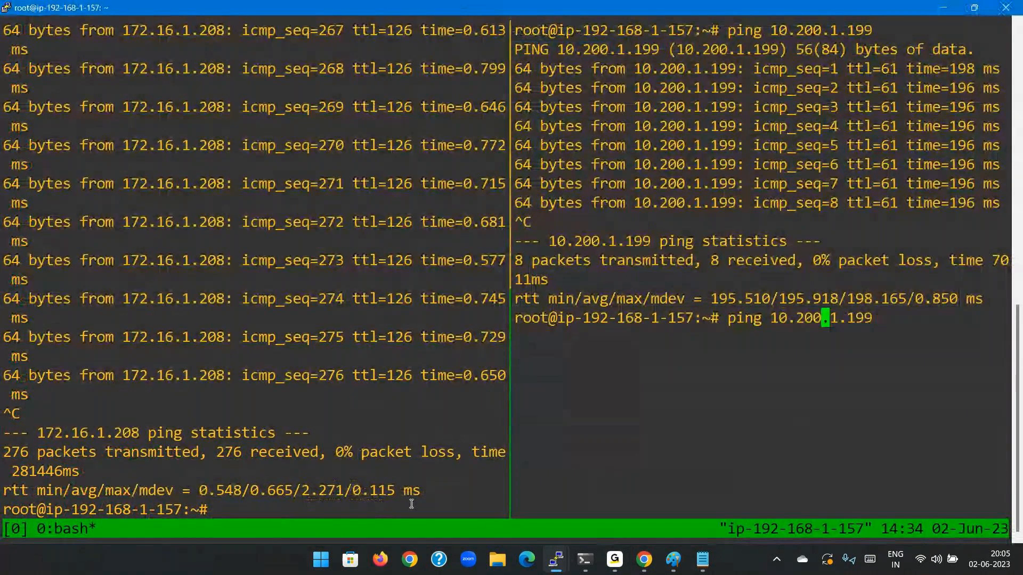
pyautogui.press('BackSpace')
pyautogui.press('BackSpace')
pyautogui.press('BackSpace')
pyautogui.write('1')
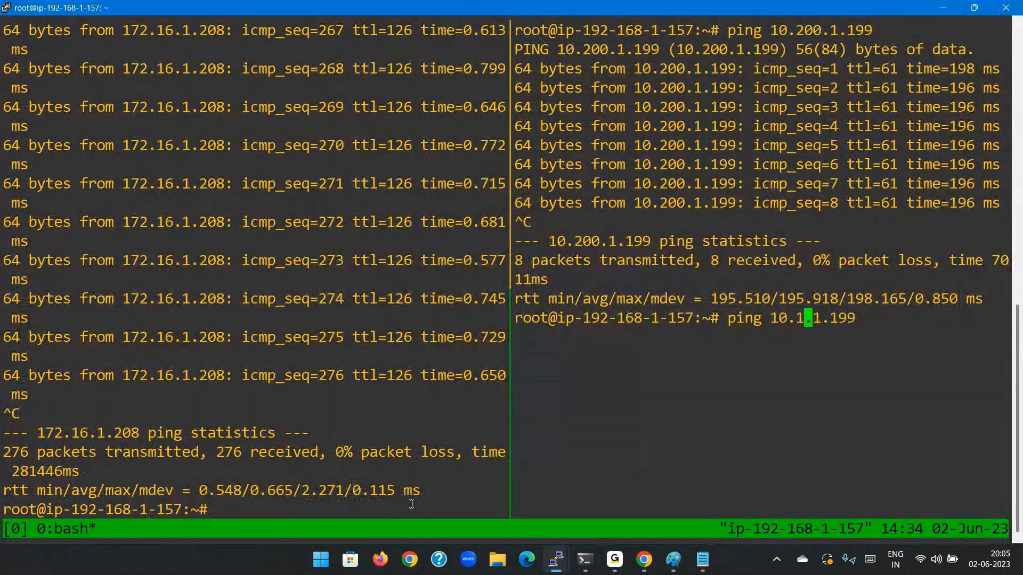
pyautogui.write('00')
pyautogui.press('End')
pyautogui.press('BackSpace')
pyautogui.press('BackSpace')
pyautogui.write('24')
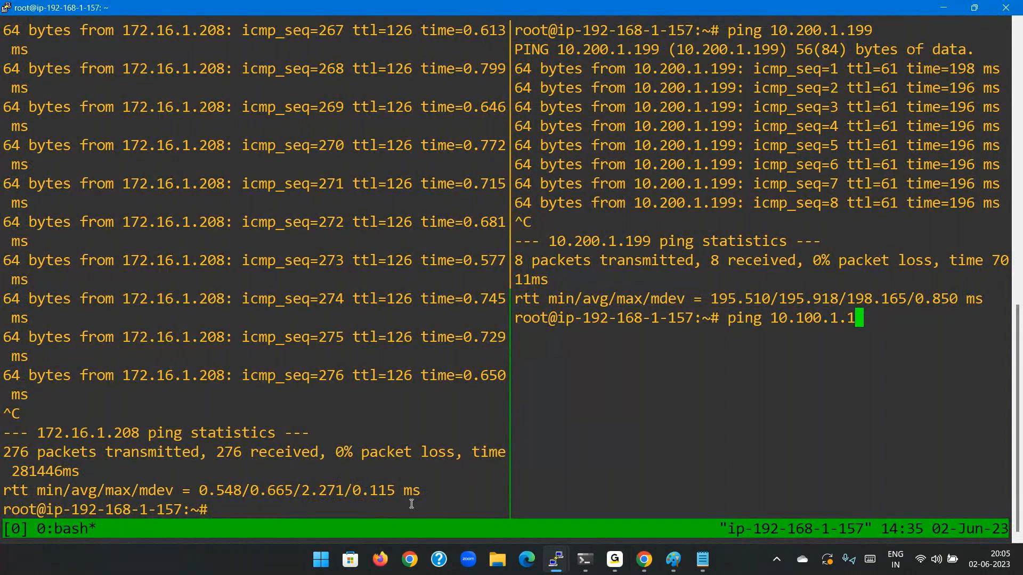
pyautogui.write('14')
pyautogui.press('Return')
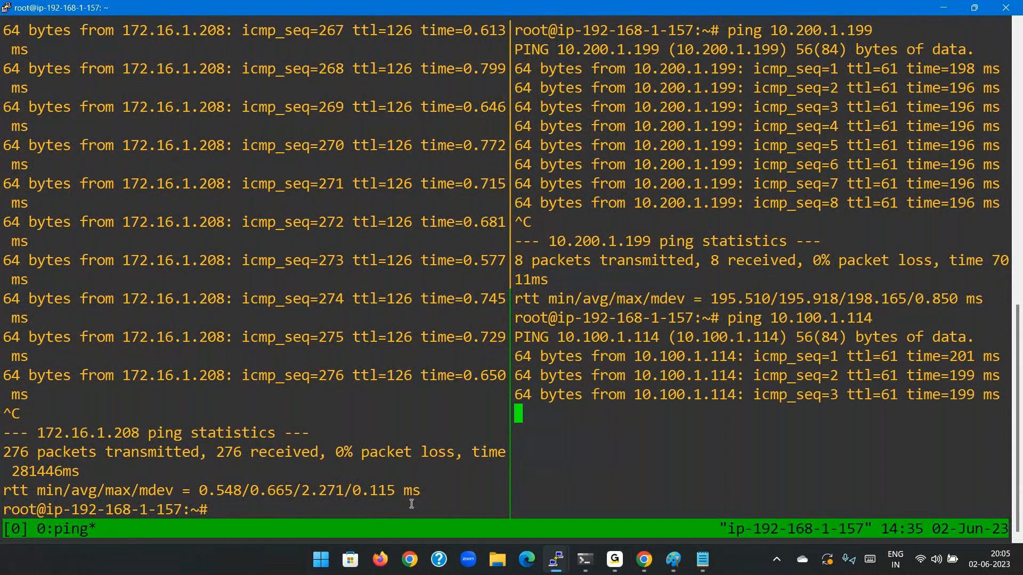
pyautogui.hotkey('ctrl', 'c')
pyautogui.hotkey('ctrl', 'l')
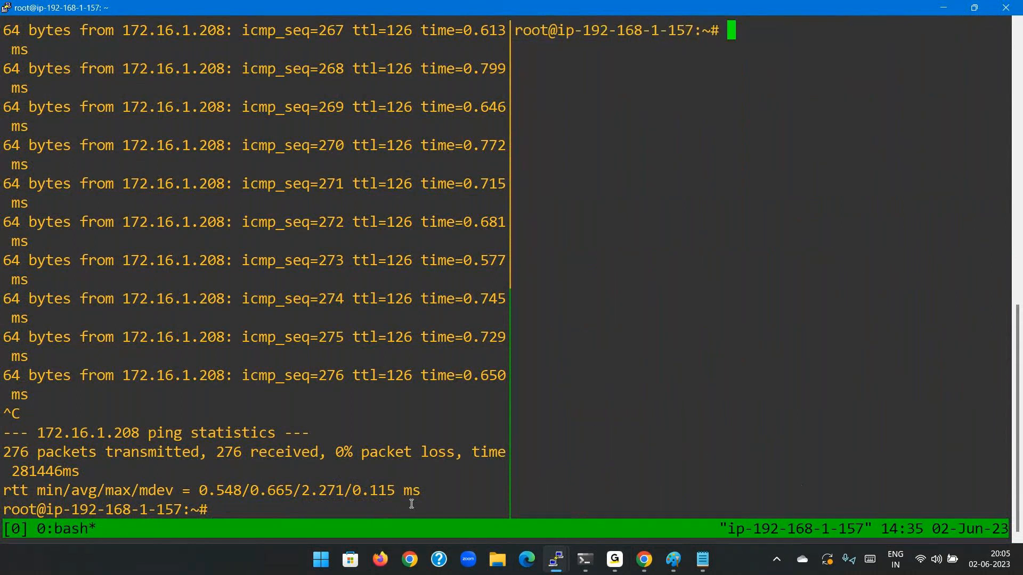
pyautogui.click(1005, 8)
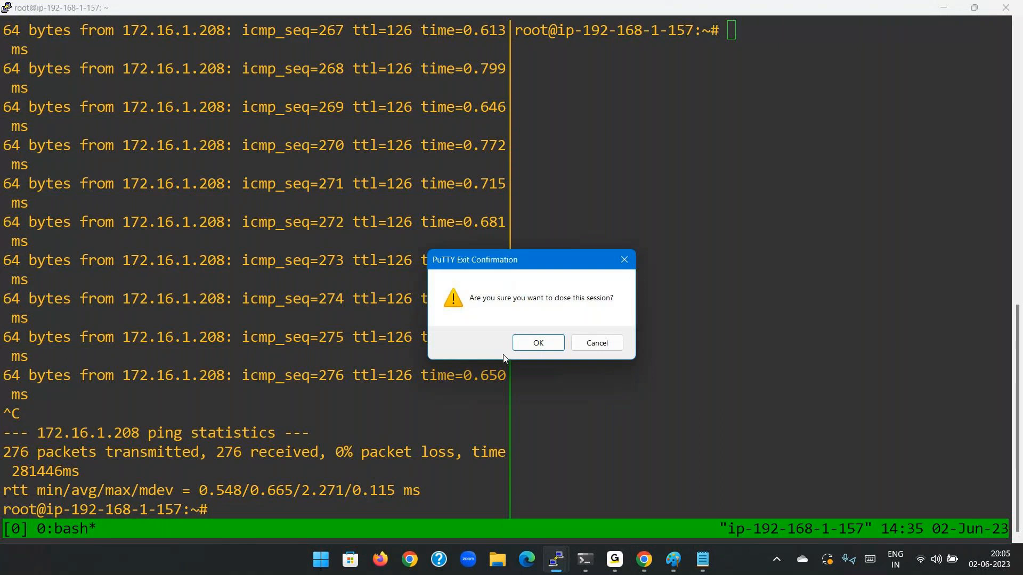
pyautogui.click(517, 348)
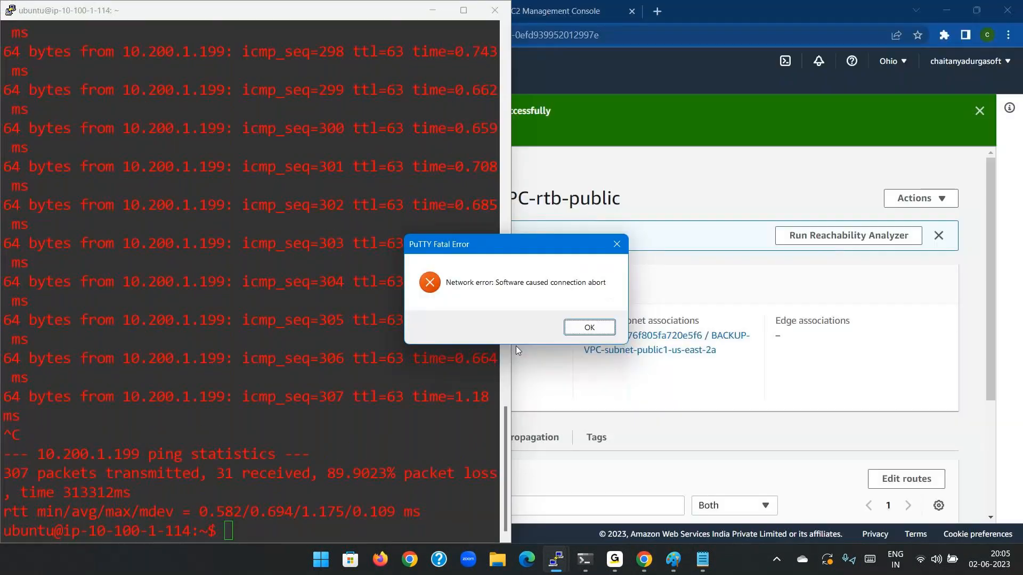
pyautogui.click(589, 324)
pyautogui.click(496, 9)
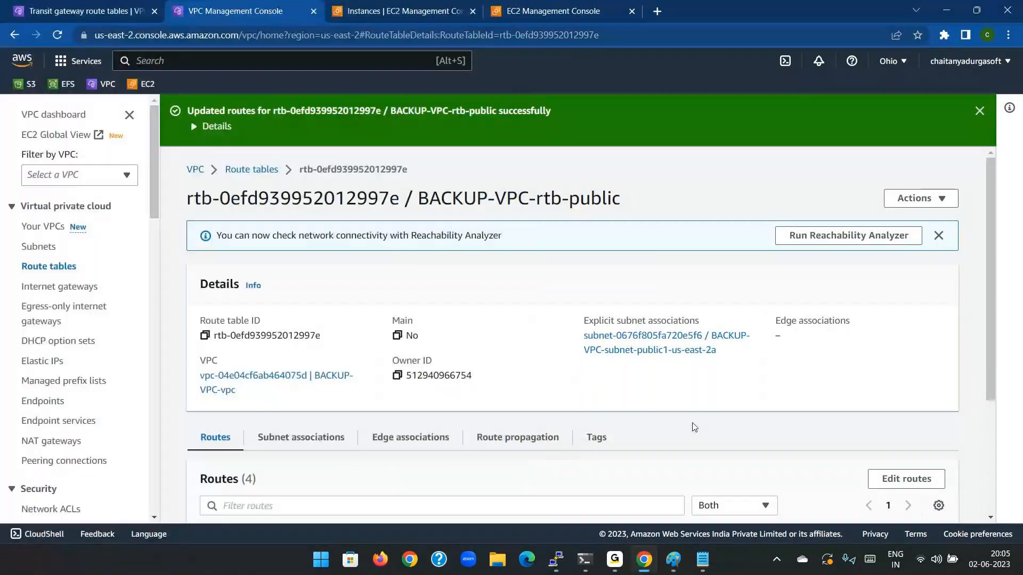
# - Switch to the network diagram in Paint and undo the freehand black and green traffic arrows between the VPCs and transit gateways
pyautogui.click(673, 559)
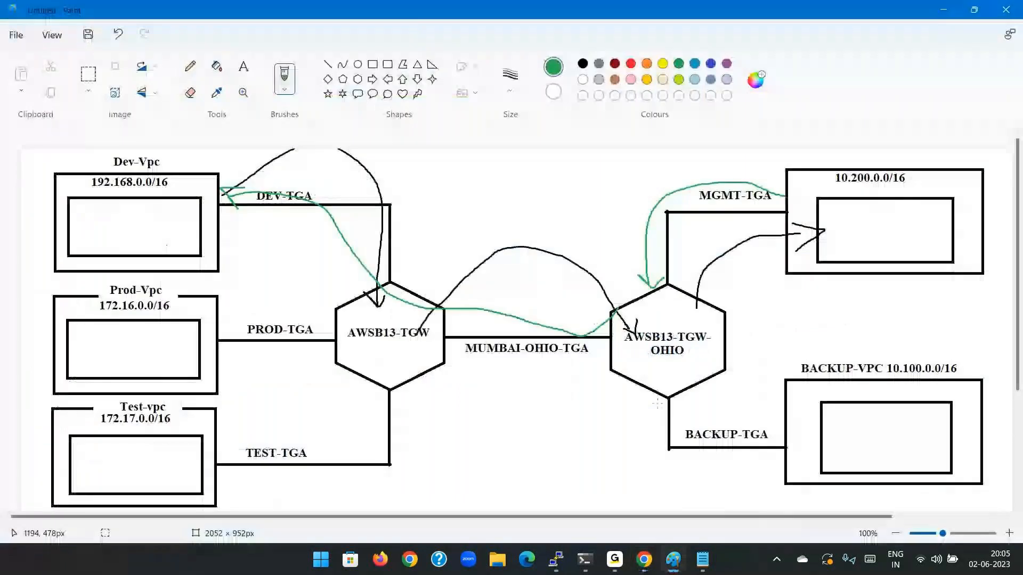
pyautogui.hotkey('ctrl', 'z')
pyautogui.hotkey('ctrl', 'z')
pyautogui.hotkey('ctrl', 'z')
pyautogui.hotkey('ctrl', 'z')
pyautogui.hotkey('ctrl', 'z')
pyautogui.hotkey('ctrl', 'z')
pyautogui.hotkey('ctrl', 'z')
pyautogui.hotkey('ctrl', 'z')
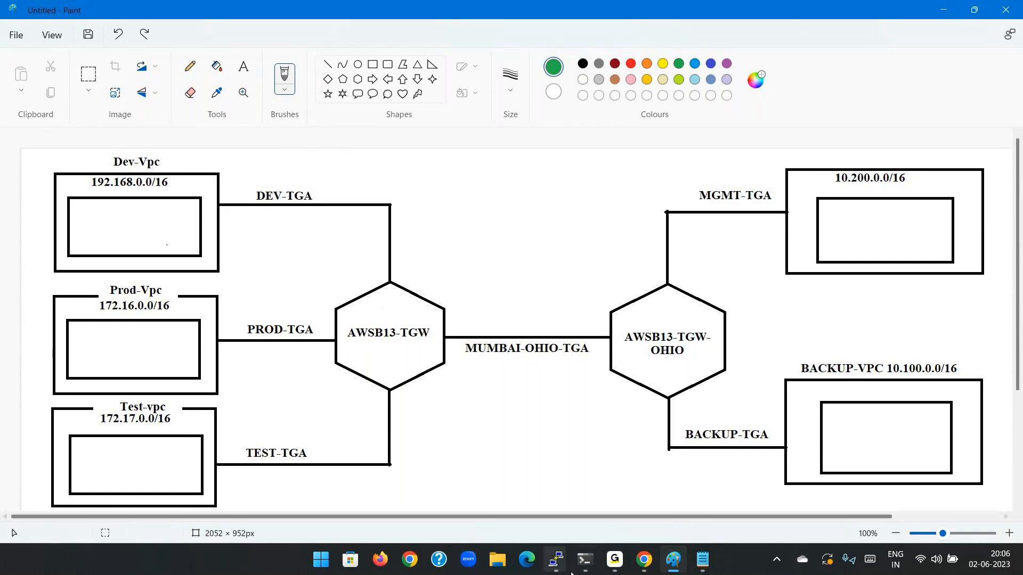
pyautogui.click(644, 559)
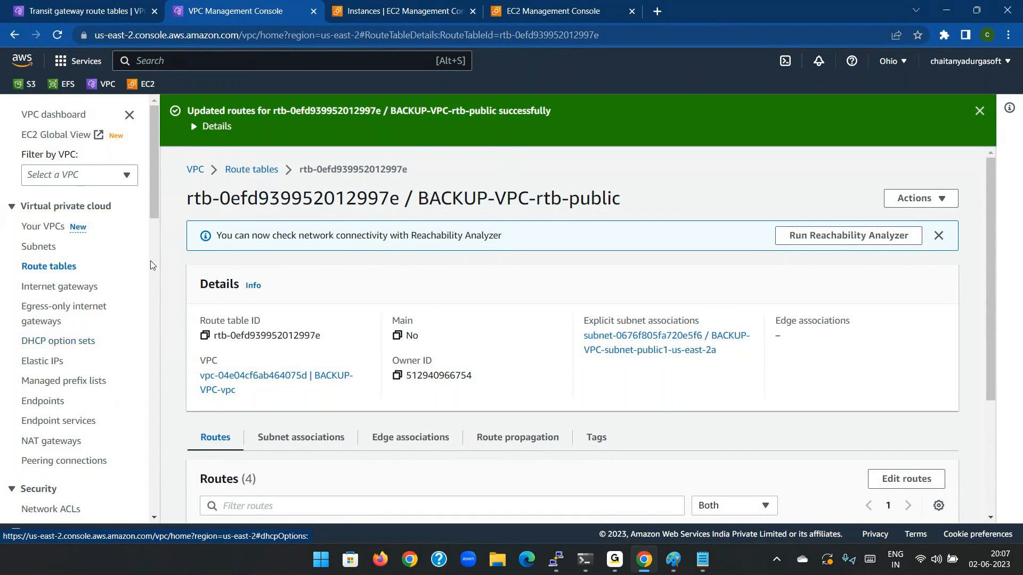
pyautogui.click(673, 562)
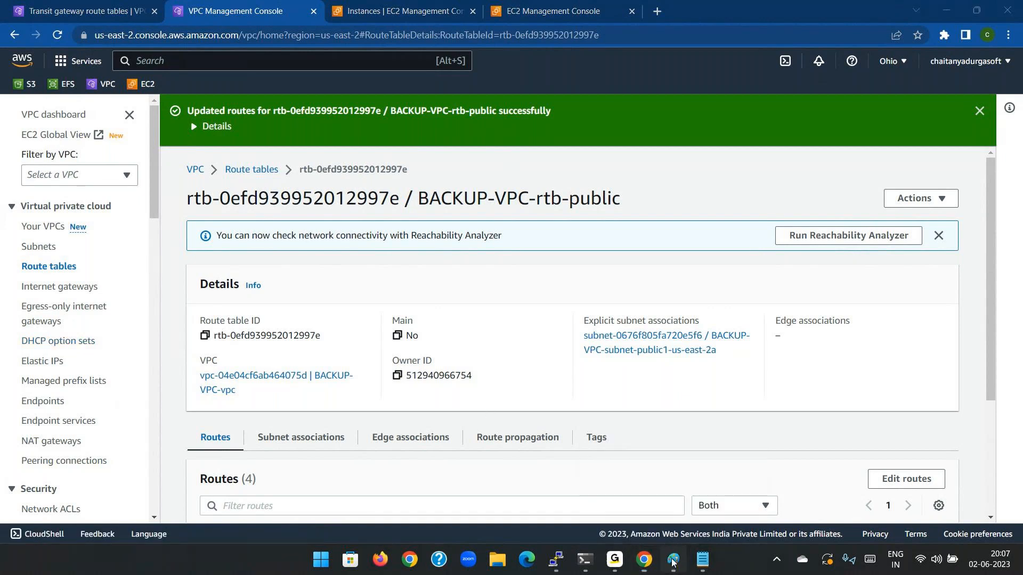